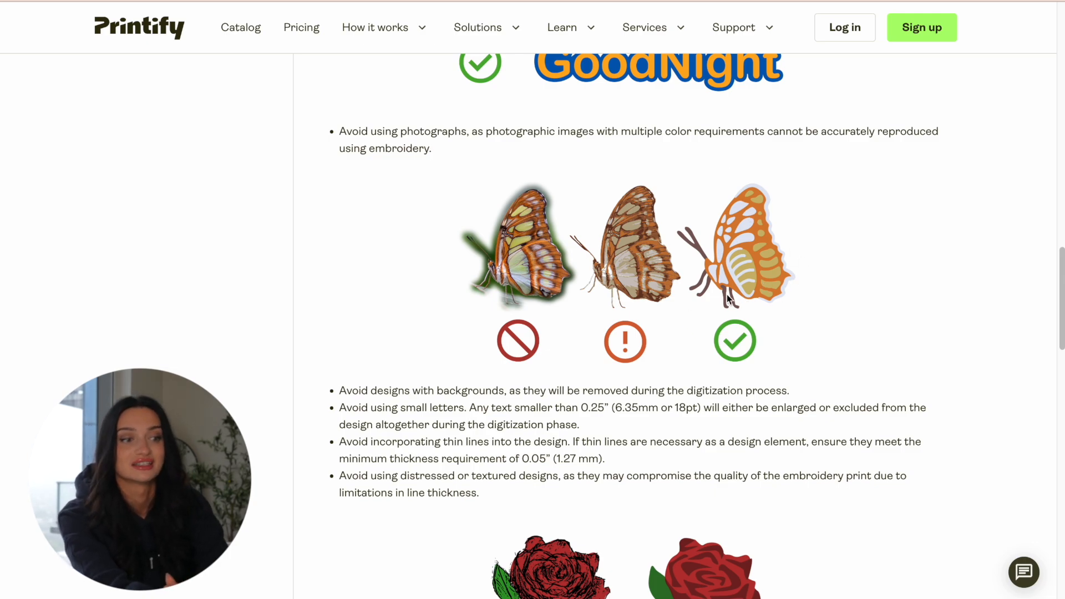
Read the embroidery design guidelines on photographs, backgrounds, small letters, thin lines and distressed or textured designs.
scroll(1061, 255, down, 6)
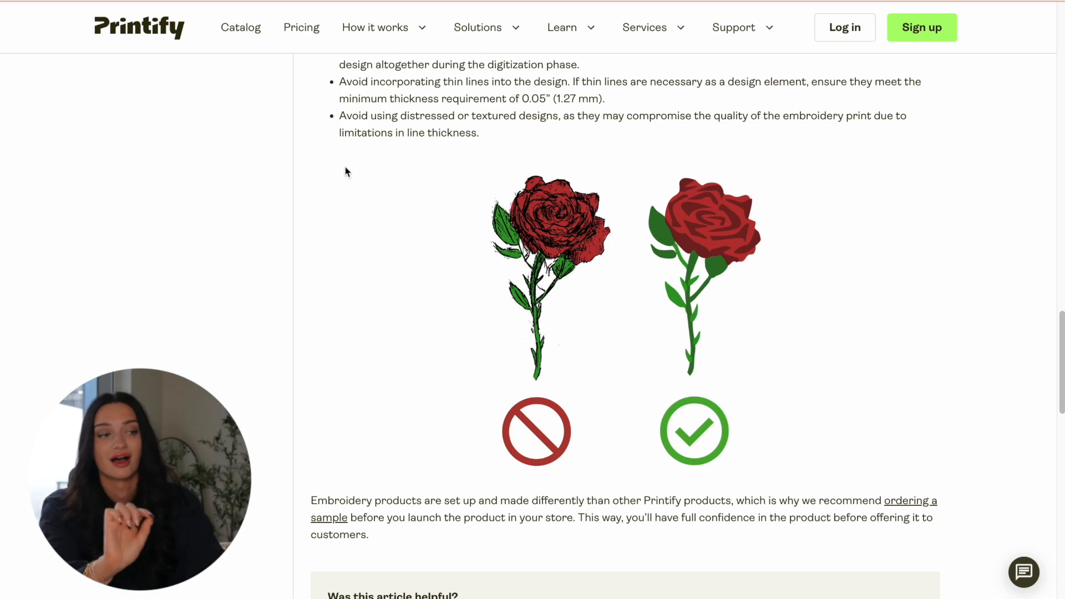
drag(340, 136, 507, 136)
click(506, 137)
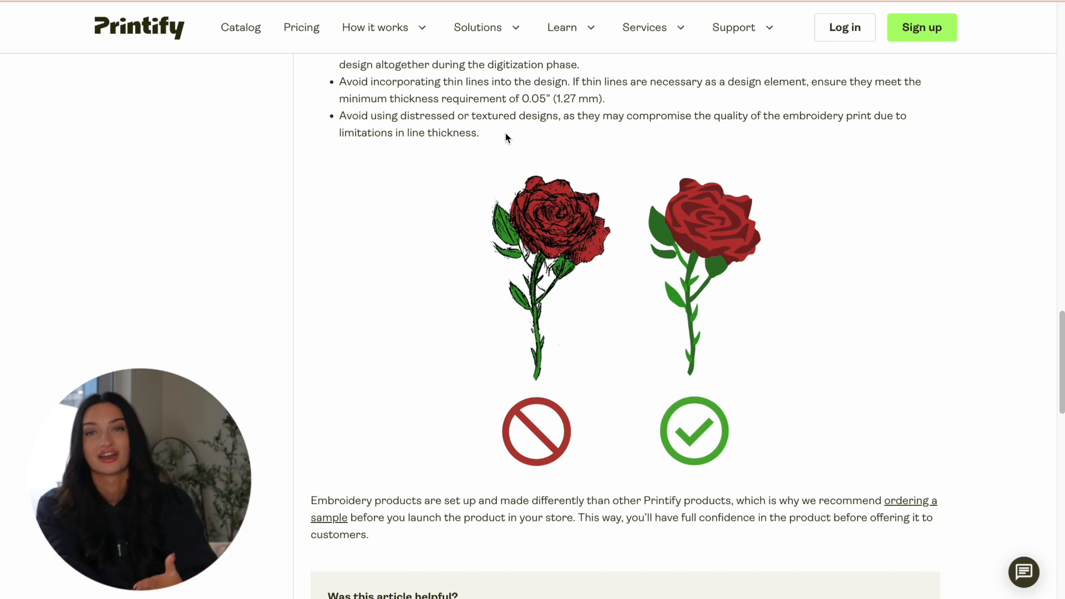
scroll(1046, 350, down, 7)
scroll(1039, 238, up, 10)
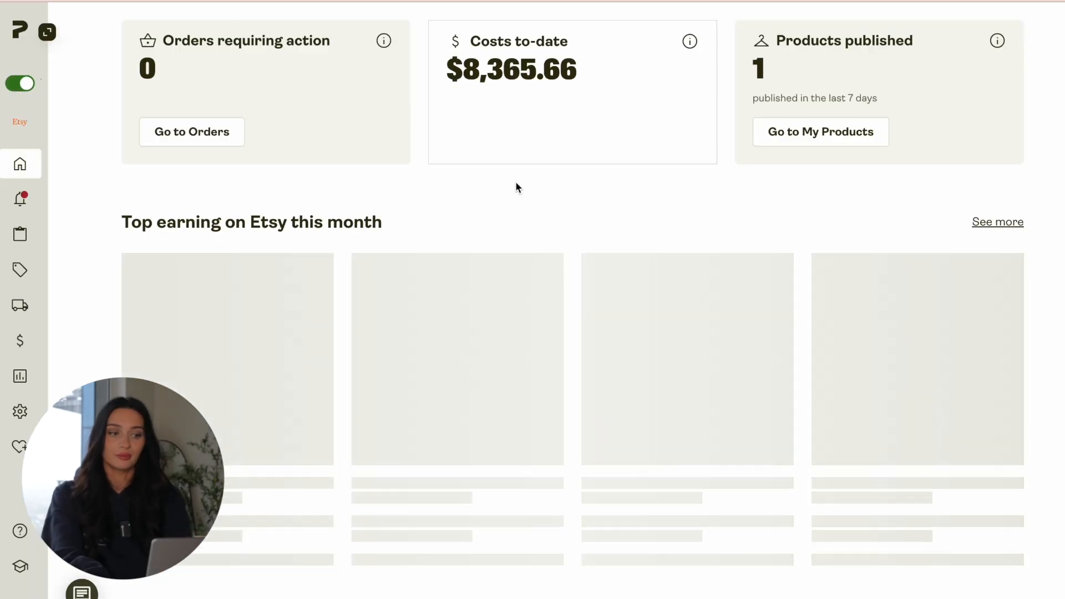
Open the Embroidery category of the product catalog and look through the available products.
mouse_move(32, 239)
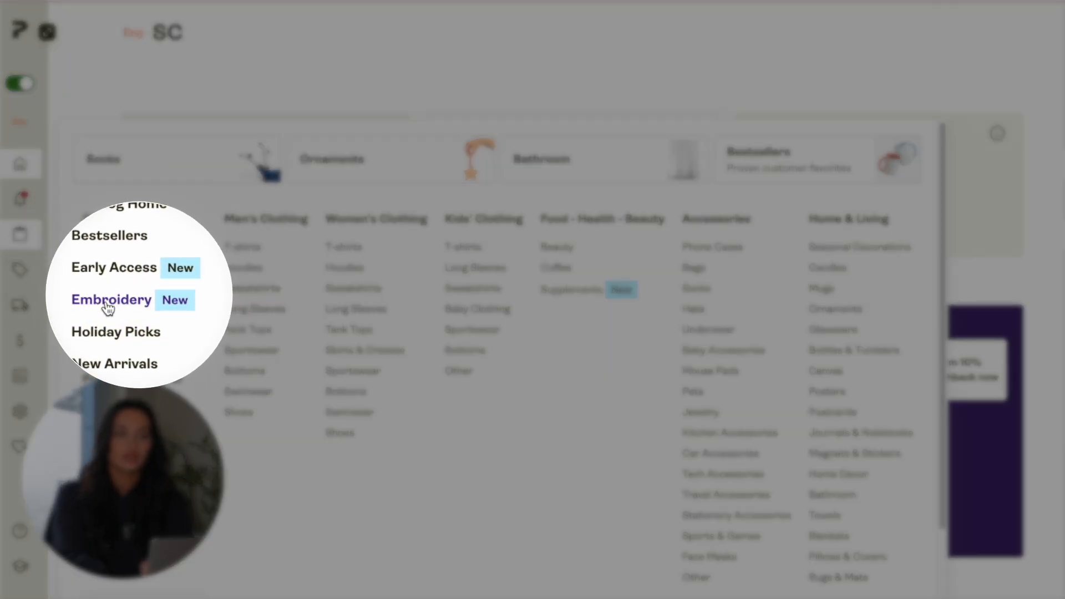
click(109, 307)
scroll(981, 281, down, 20)
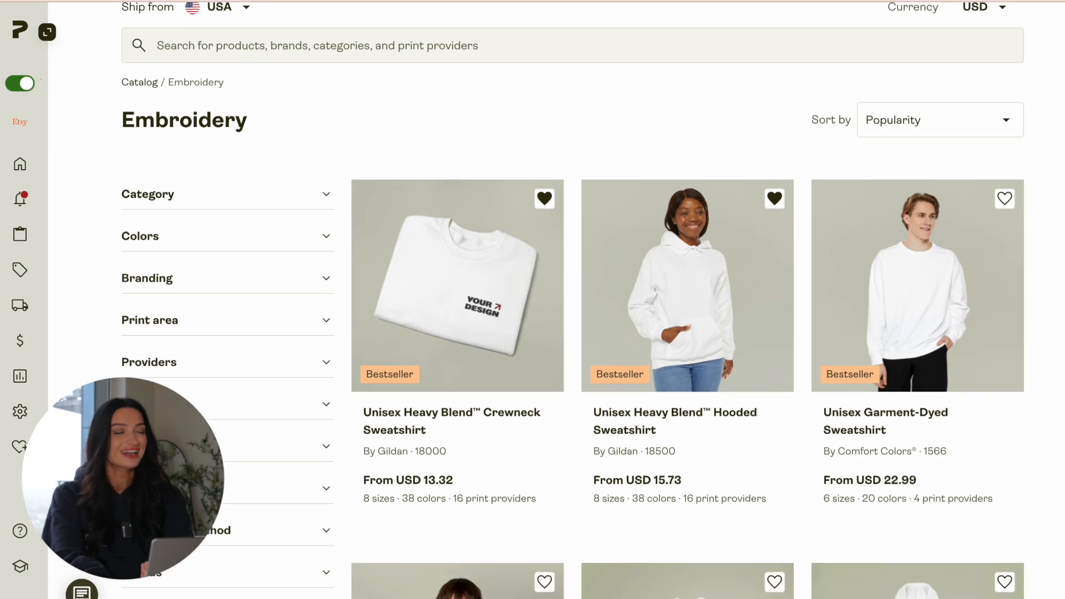
scroll(848, 488, down, 3)
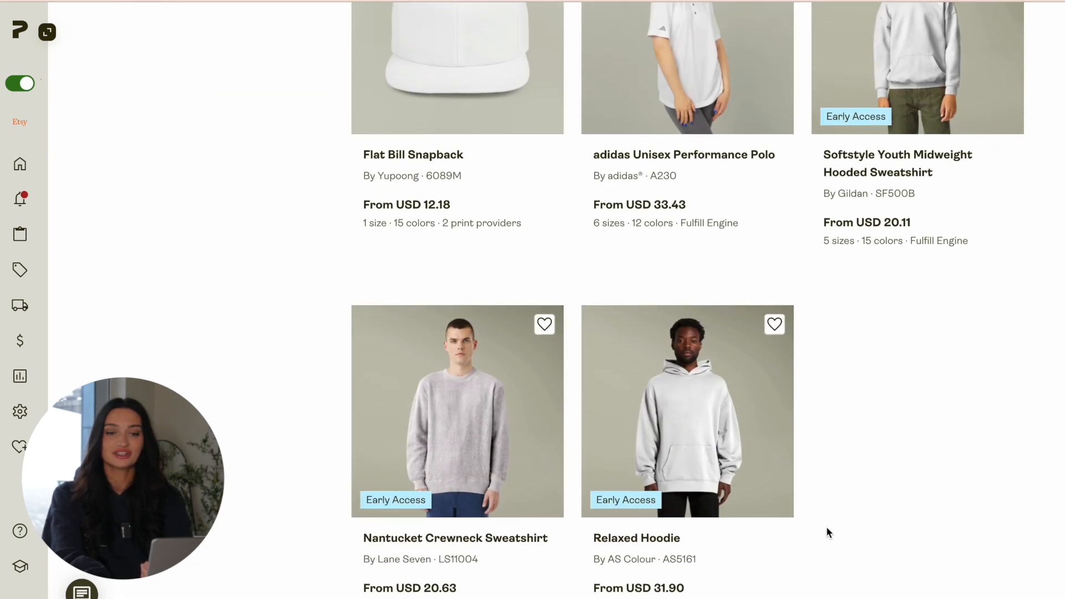
scroll(830, 533, up, 10)
scroll(870, 307, down, 5)
scroll(833, 427, up, 10)
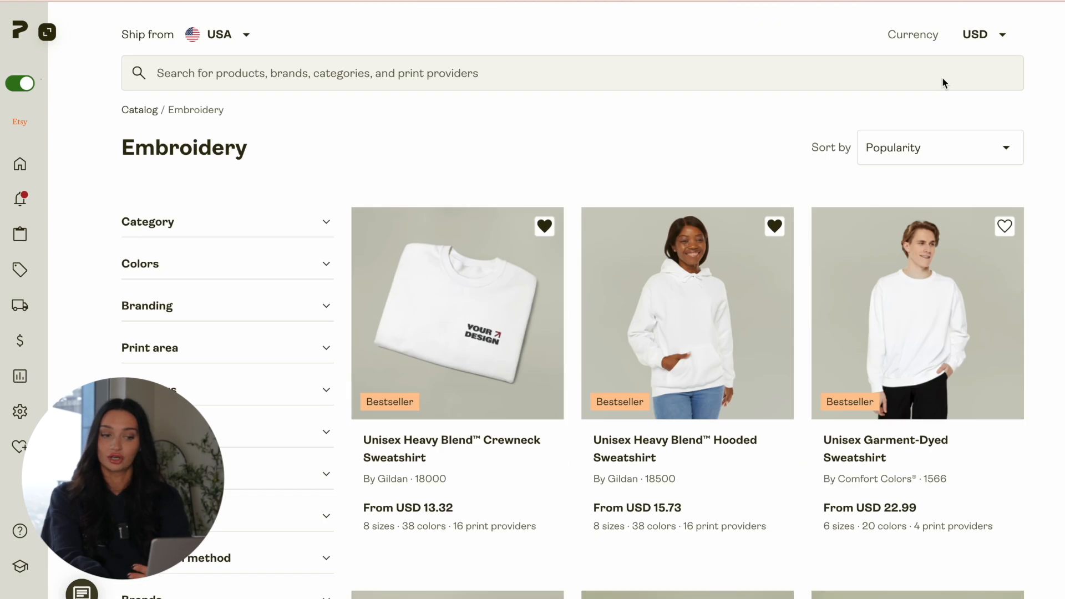
scroll(939, 104, down, 2)
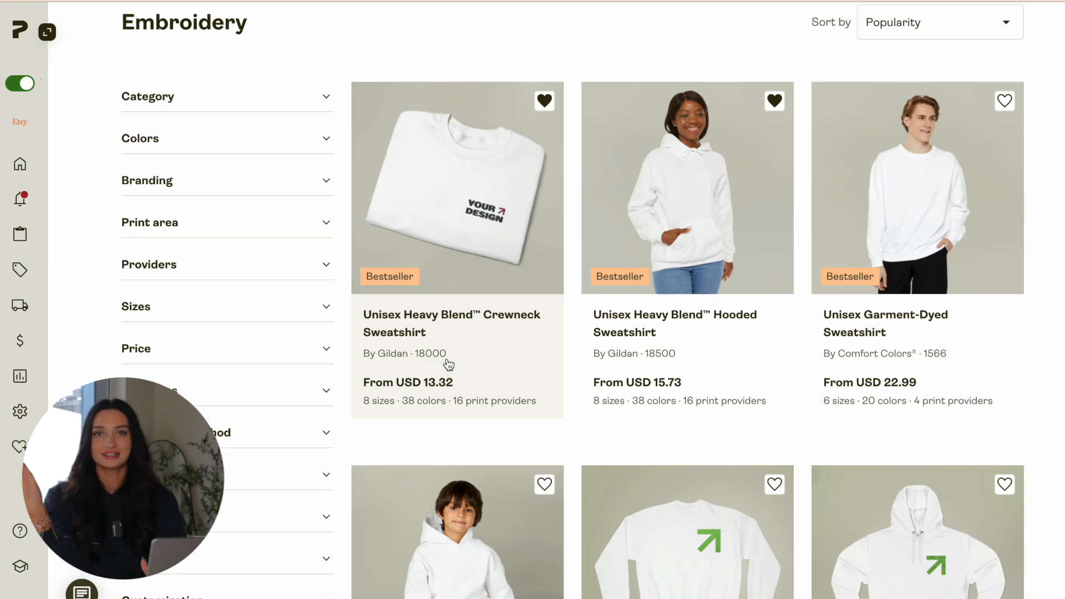
Open the Gildan 18000 Unisex Heavy Blend Crewneck Sweatshirt and review its embroidery decoration method and local USA providers.
click(423, 236)
scroll(725, 247, down, 5)
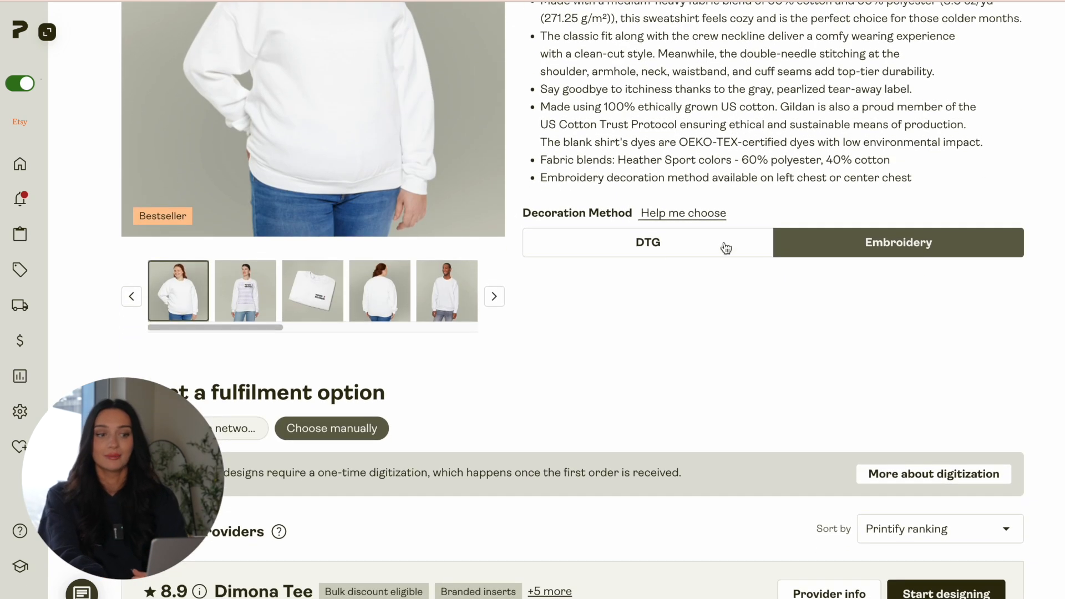
drag(543, 209, 587, 210)
click(582, 208)
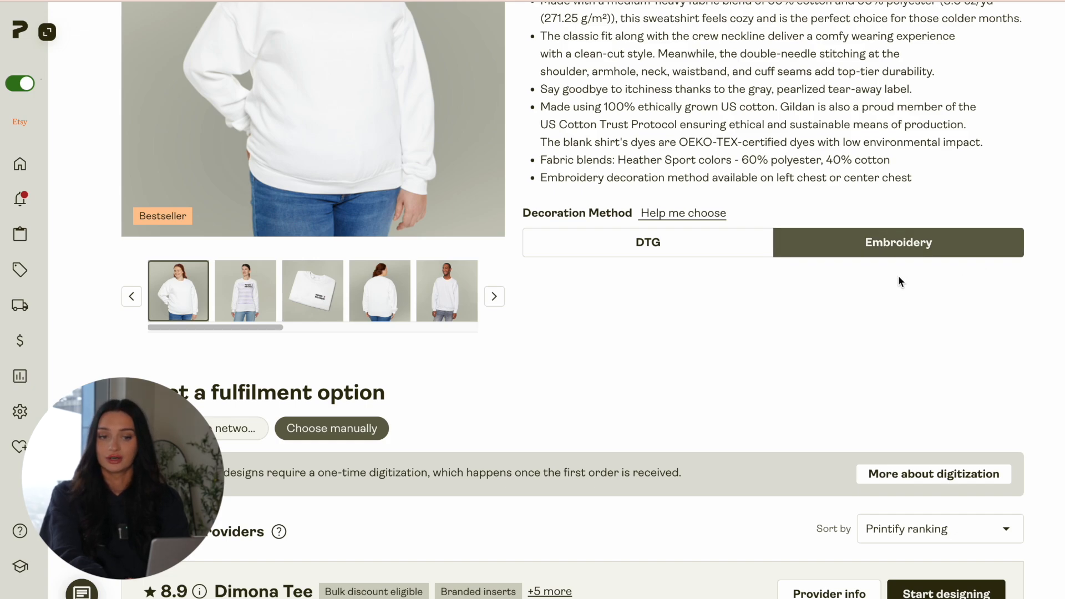
scroll(1062, 235, down, 7)
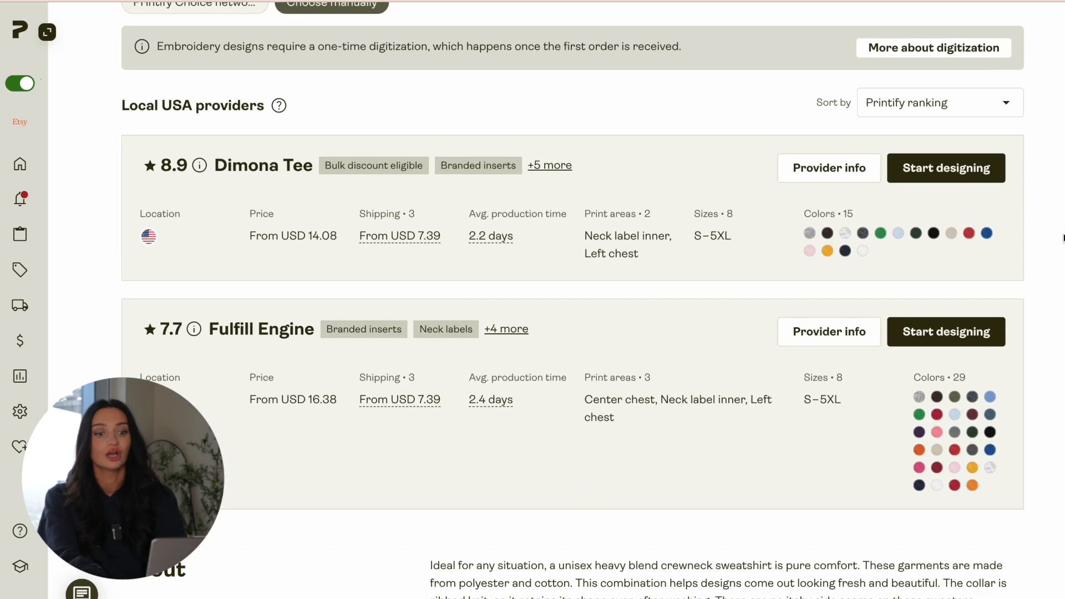
scroll(1064, 234, up, 1)
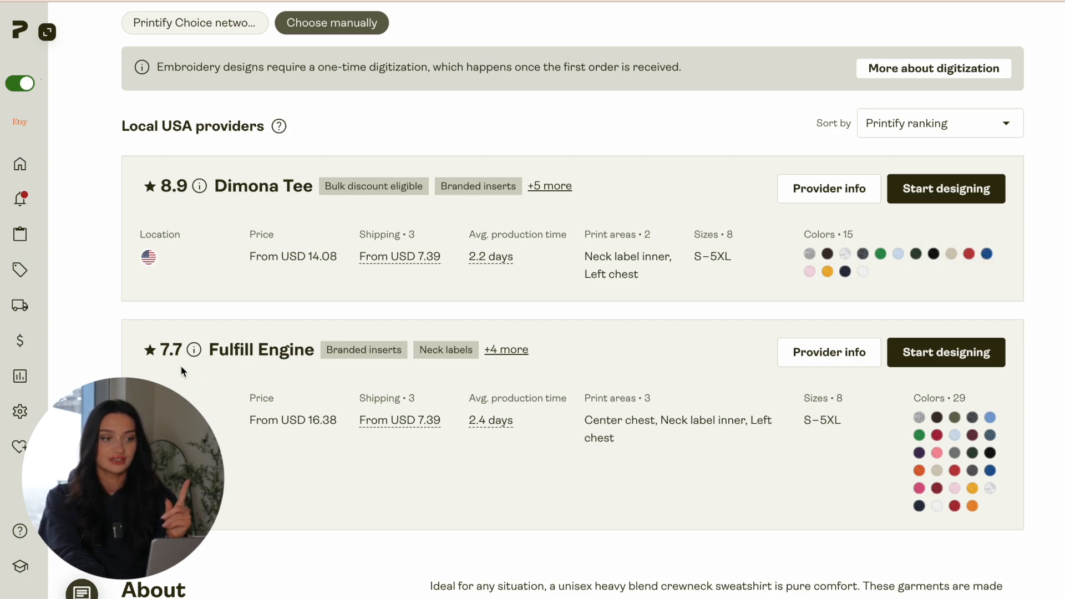
Start designing the sweatshirt with Dimona Tee and read the print area size and the embroidery design guidelines.
click(913, 191)
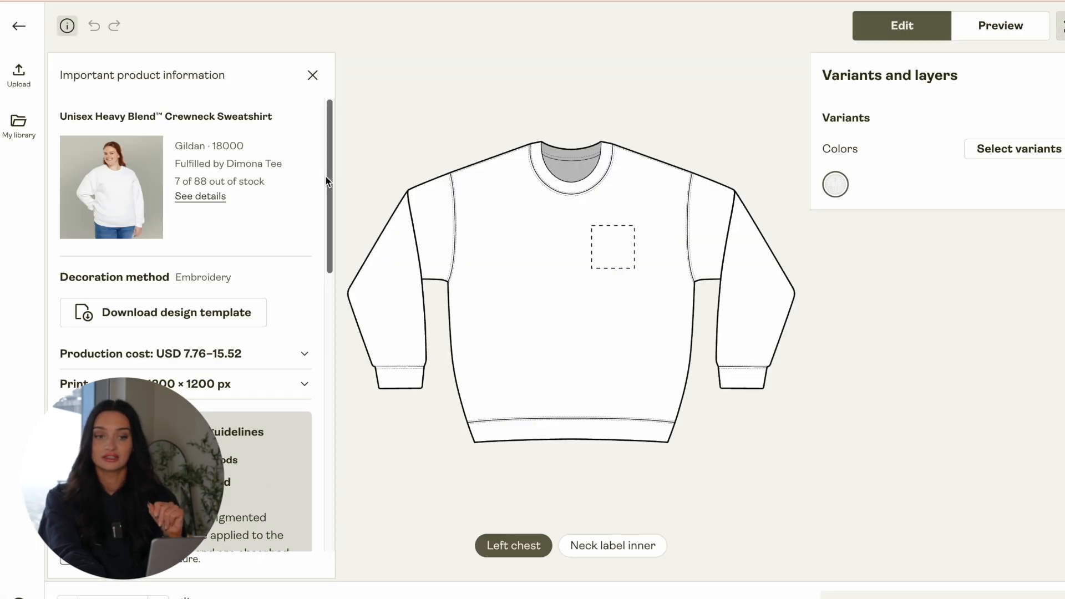
drag(327, 180, 320, 234)
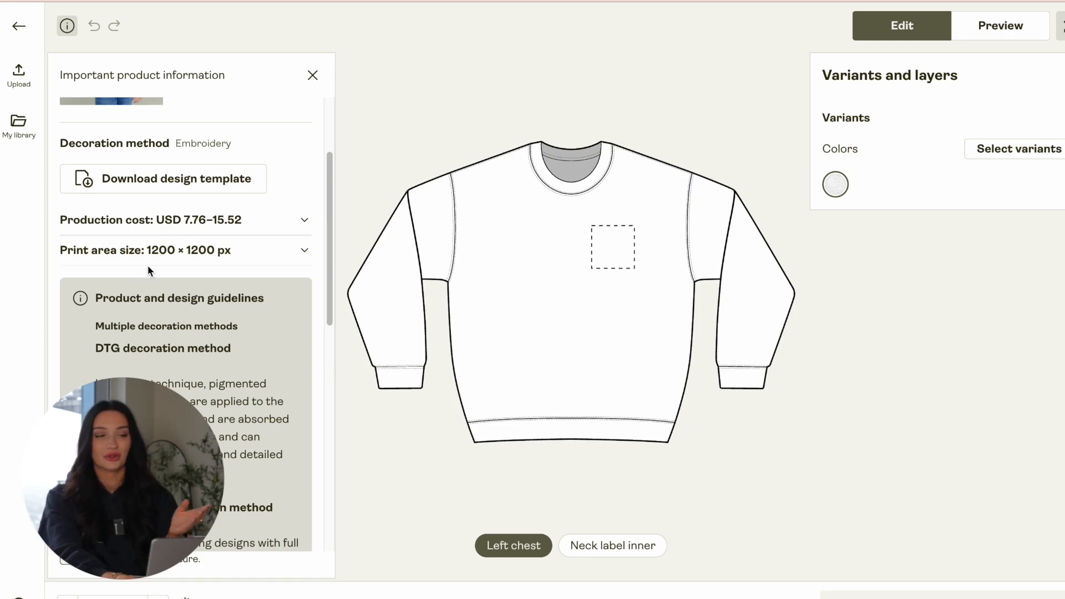
drag(320, 243, 318, 361)
click(318, 361)
scroll(302, 421, down, 8)
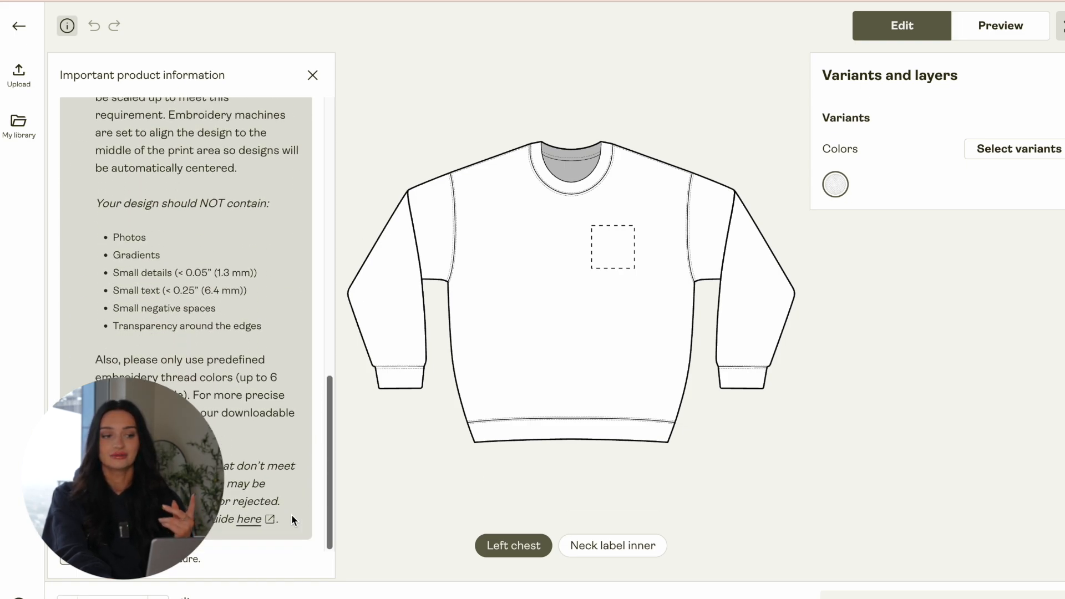
scroll(307, 261, up, 10)
scroll(310, 491, down, 10)
scroll(303, 396, up, 7)
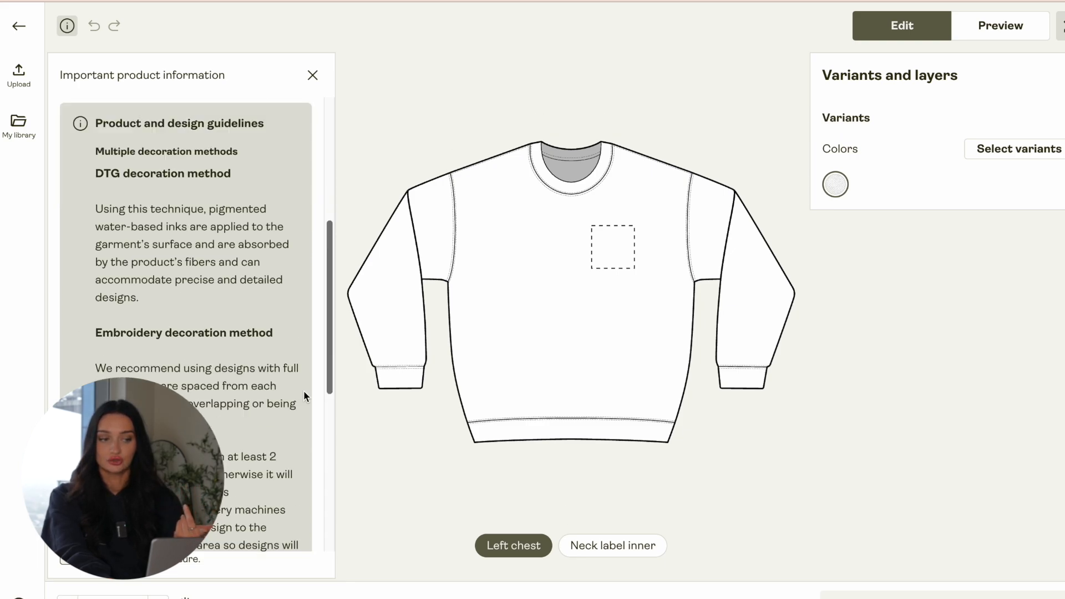
scroll(304, 395, up, 5)
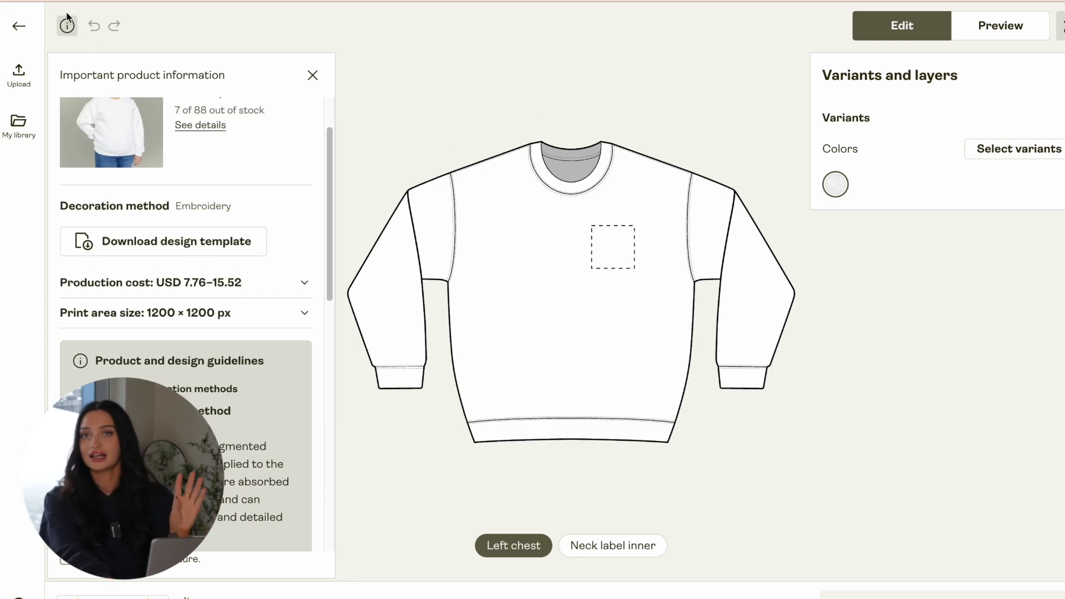
click(67, 18)
click(66, 26)
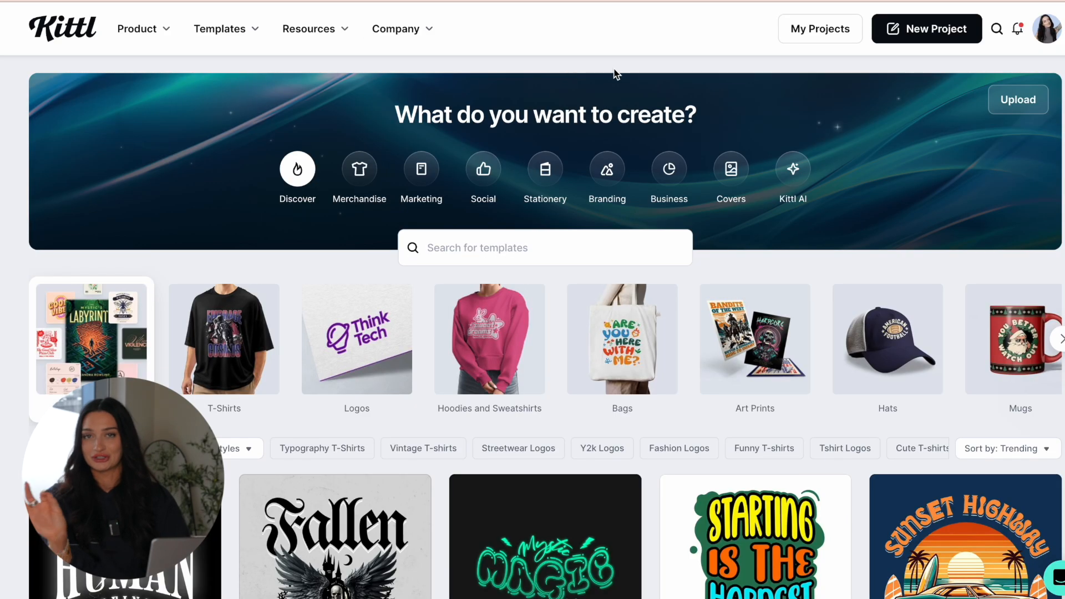
Switch to Kittl and create a new project with the Standard 1200 × 1200 px artboard.
click(908, 39)
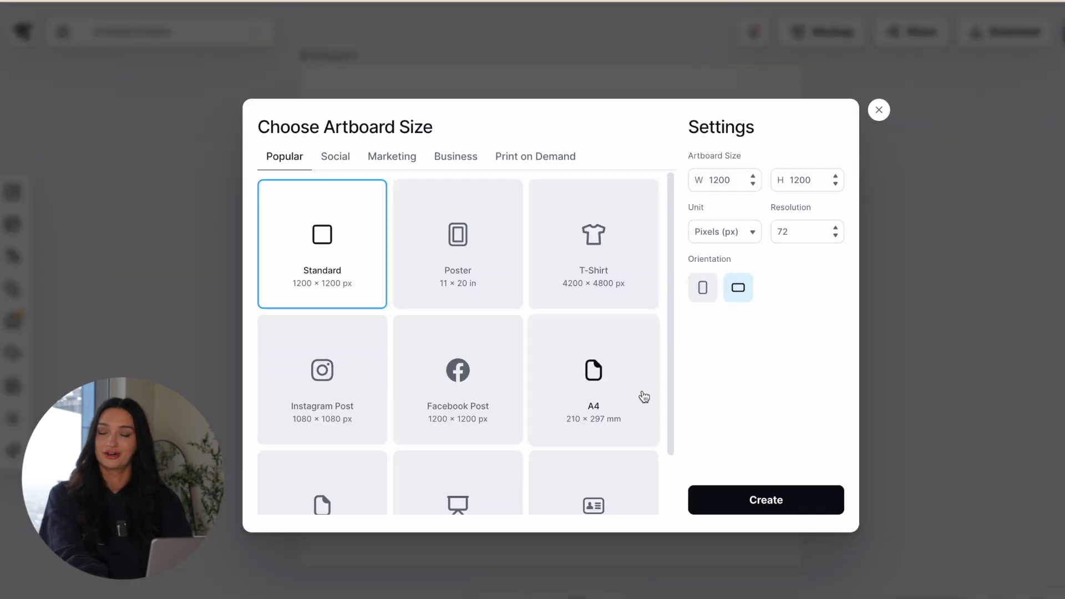
click(775, 498)
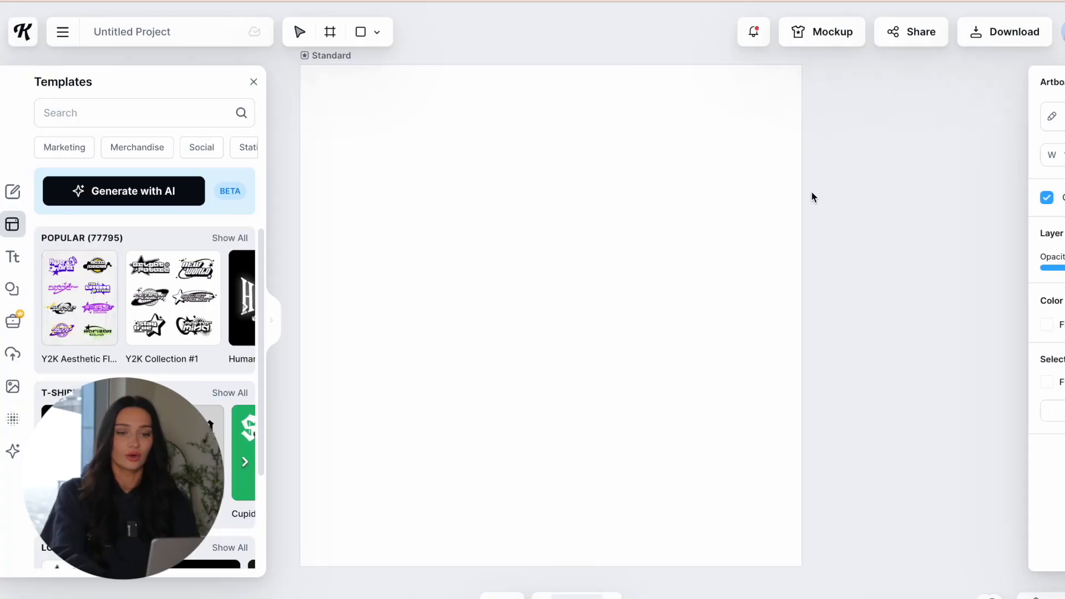
click(811, 193)
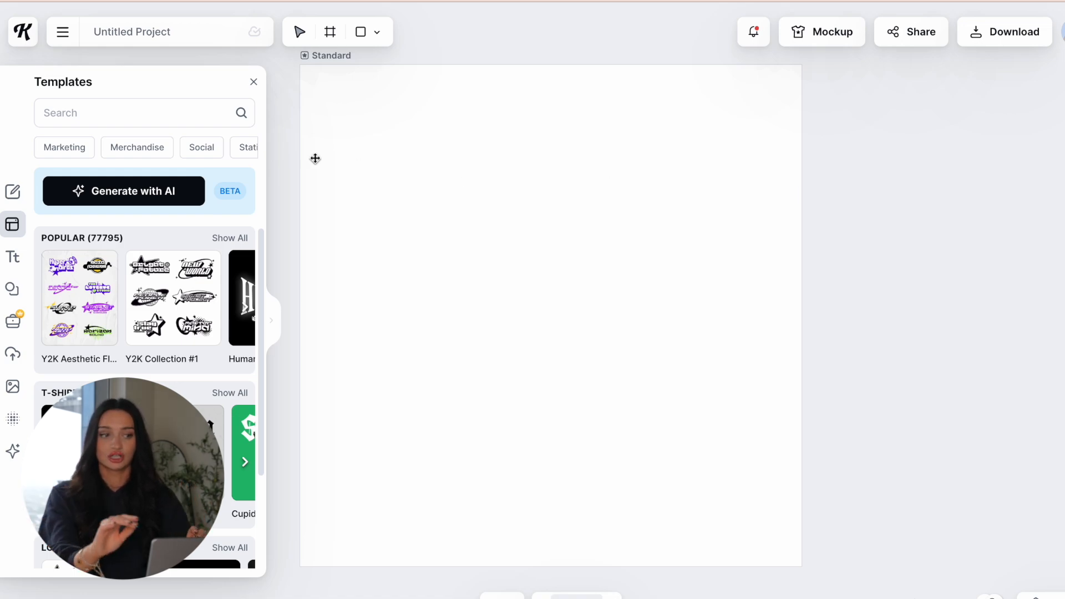
Add the headline "TINI TIME" on a single line in the artboard's upper half, enlarged to font size 124.
click(12, 255)
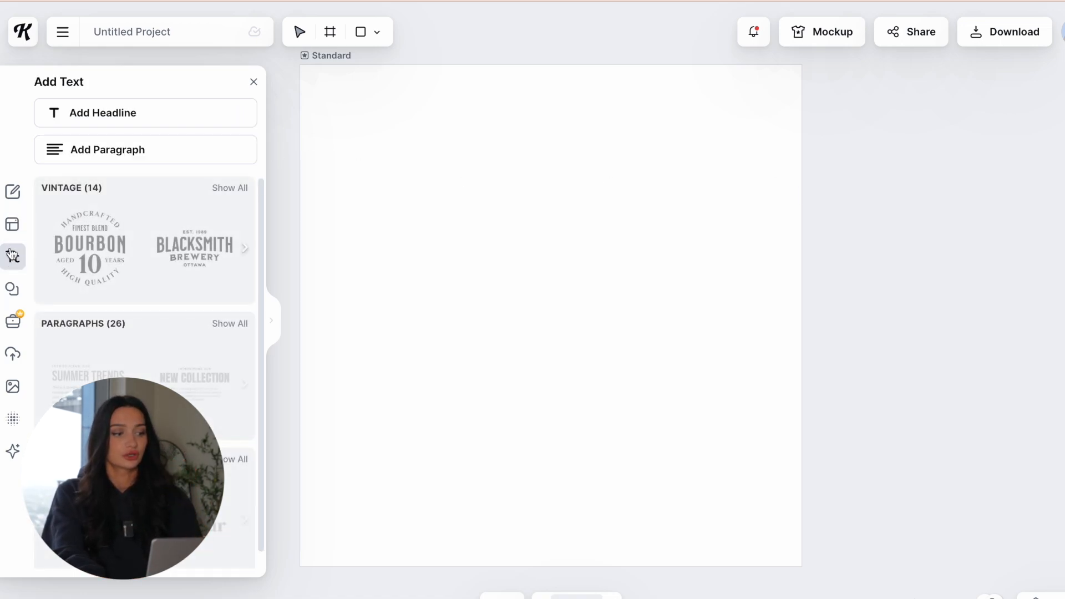
click(90, 113)
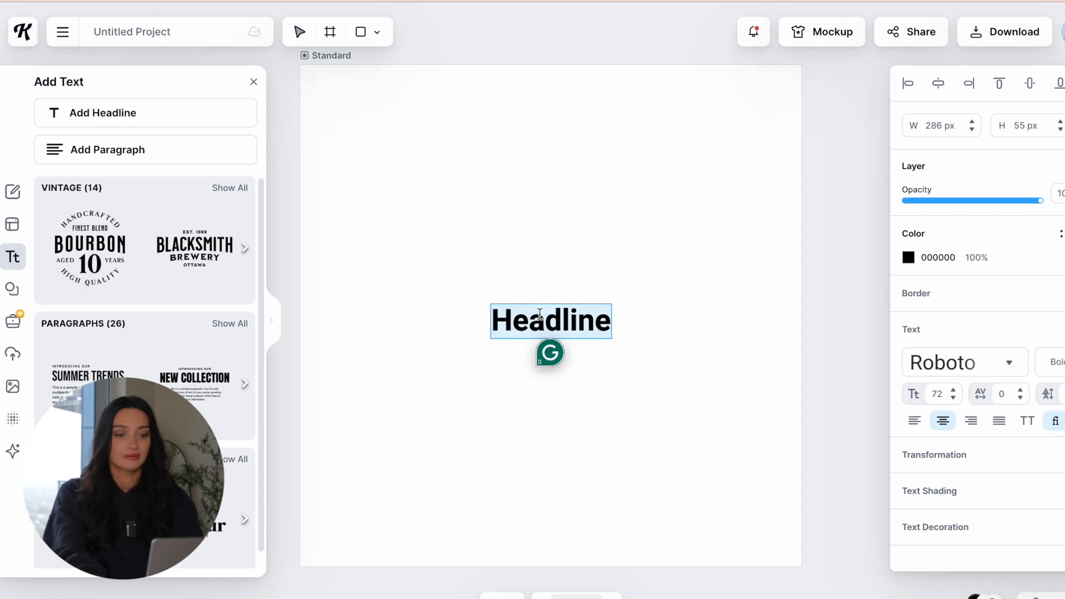
text(TINI)
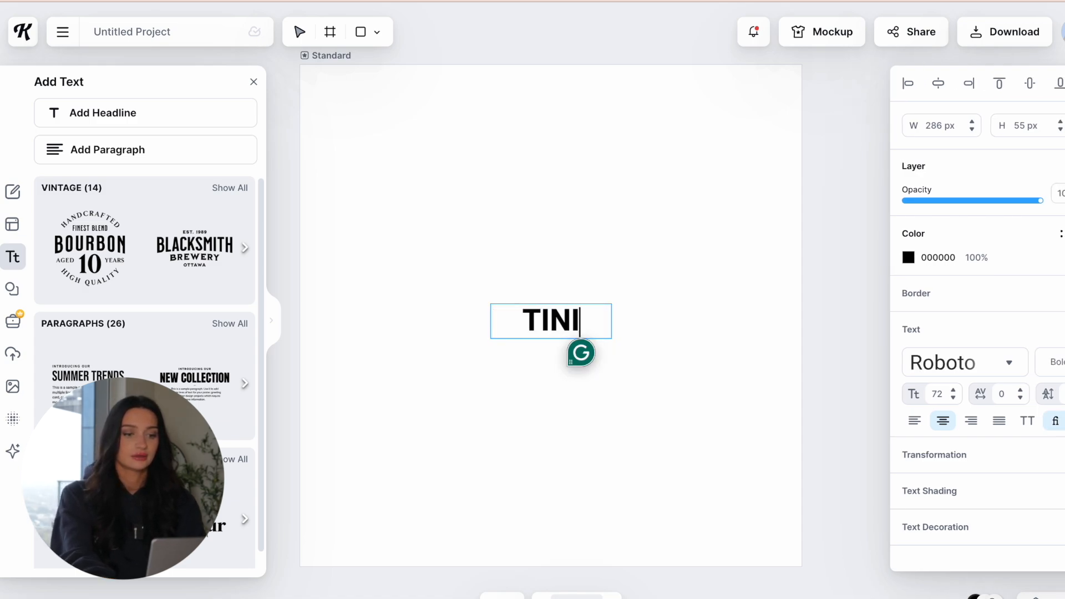
text( TIME)
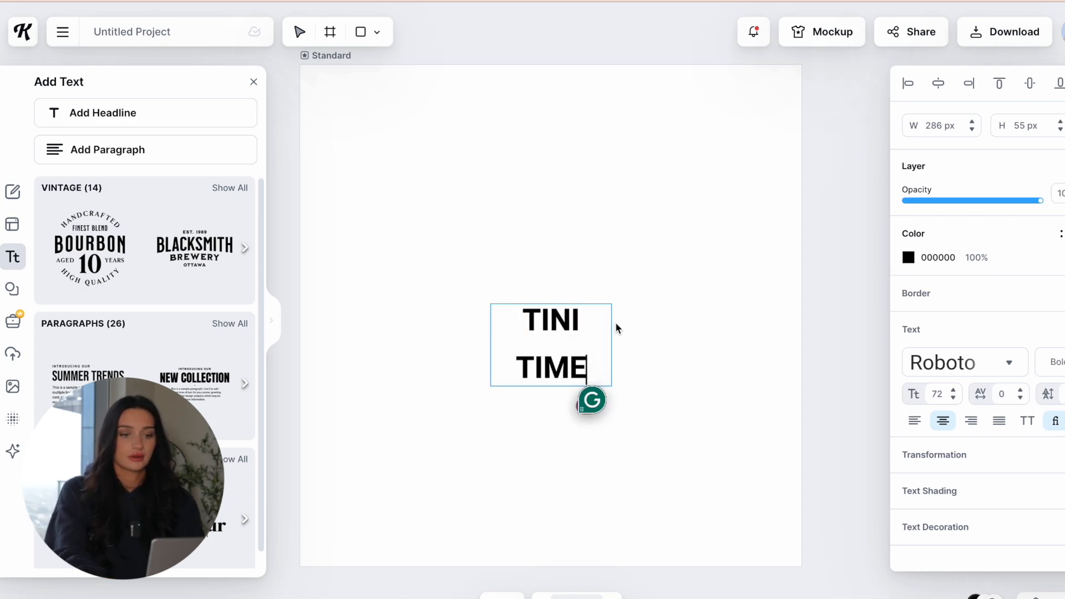
key(Escape)
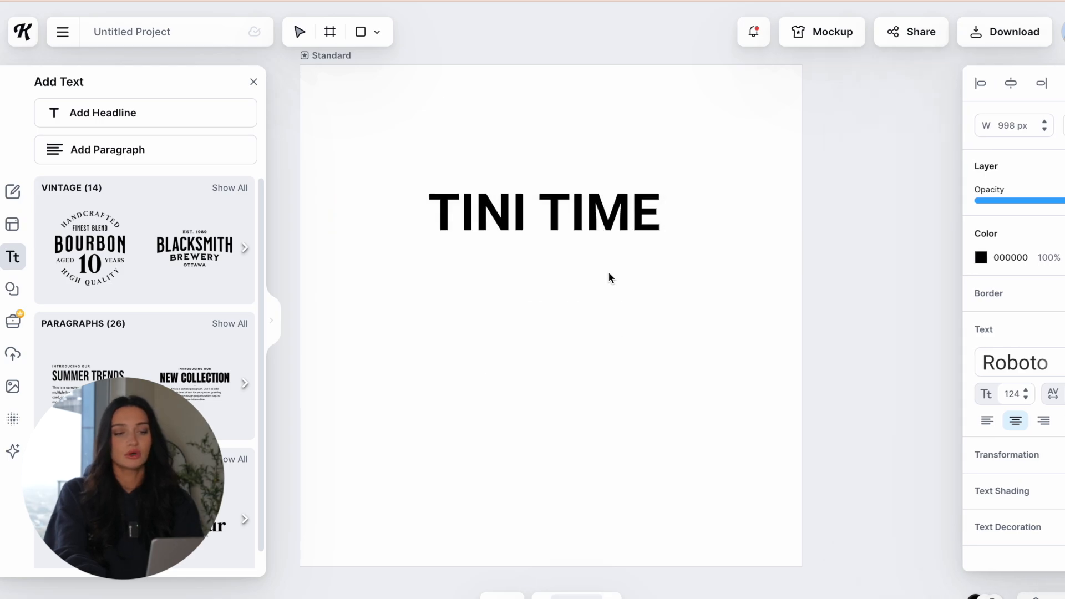
click(610, 278)
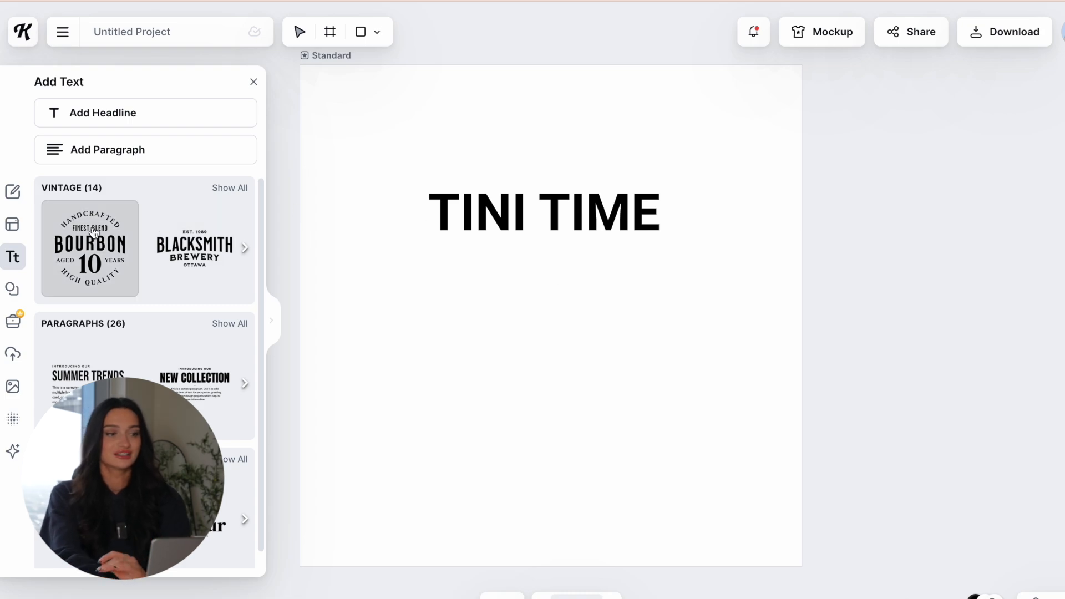
Search the elements library for "martini".
click(12, 289)
click(74, 115)
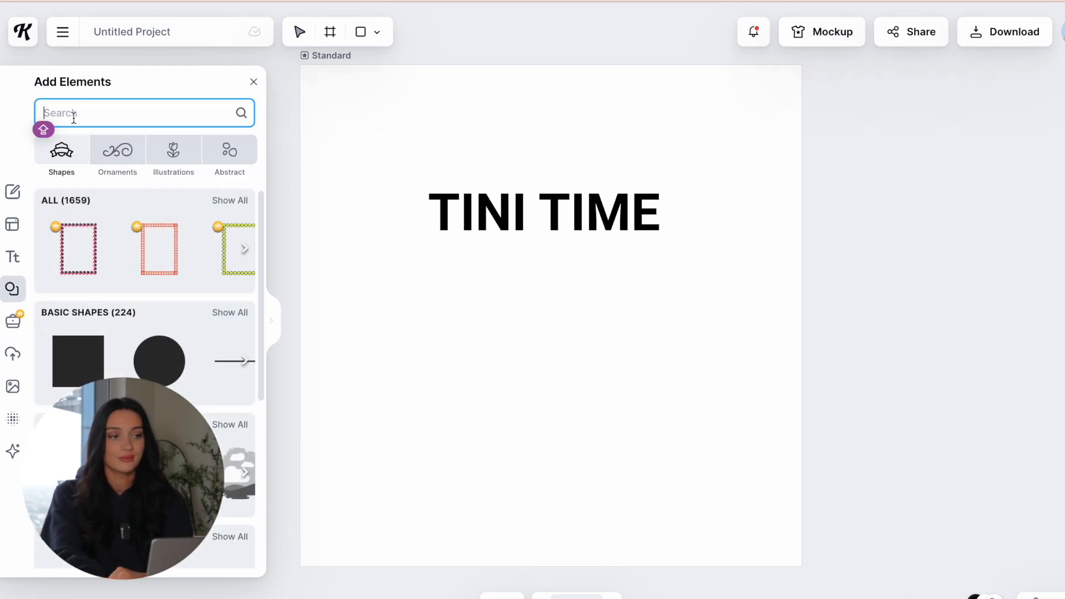
text(martinig)
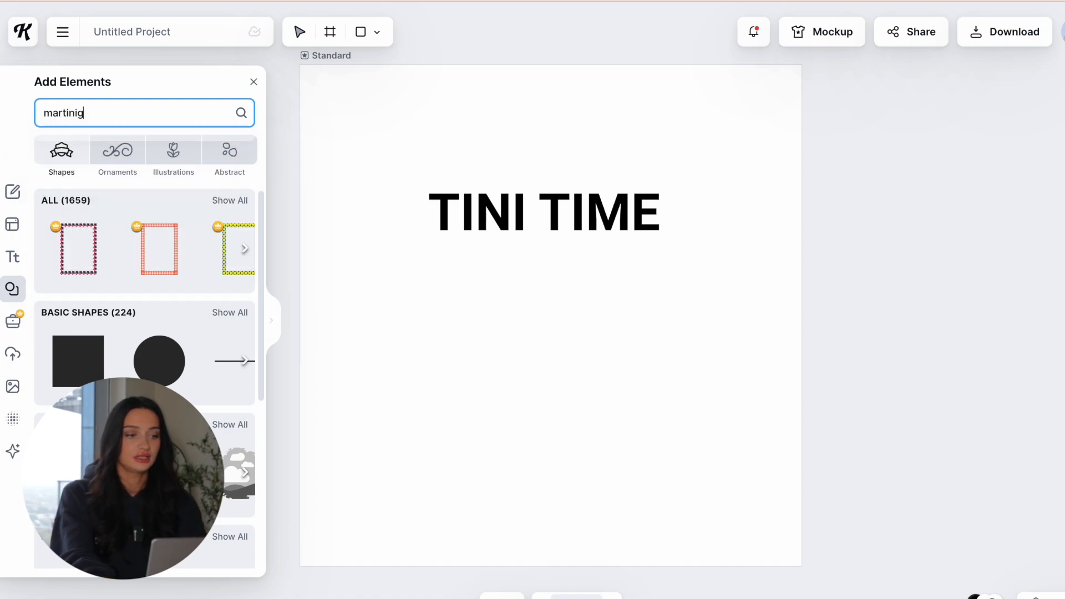
double_click(100, 116)
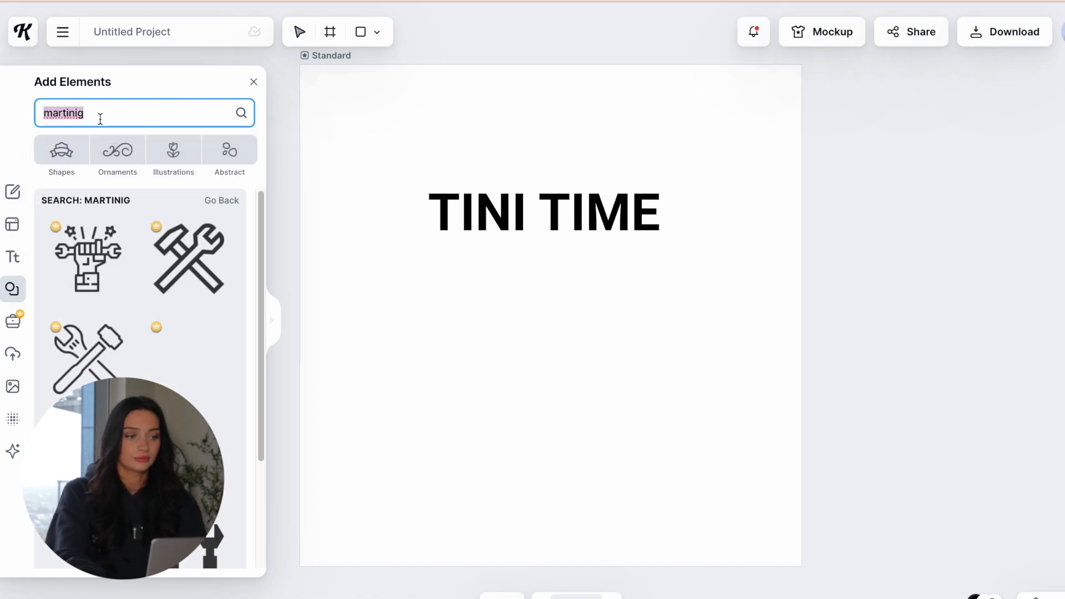
text(martini)
key(Return)
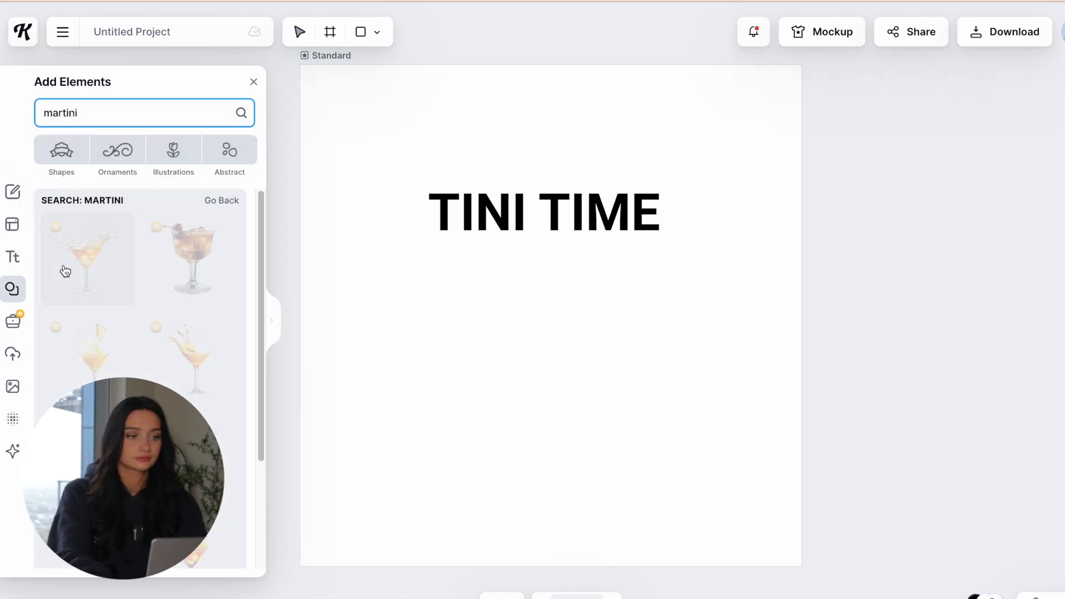
Add an espresso martini glass photo from the search results to the artboard and position it below the headline.
scroll(254, 272, down, 4)
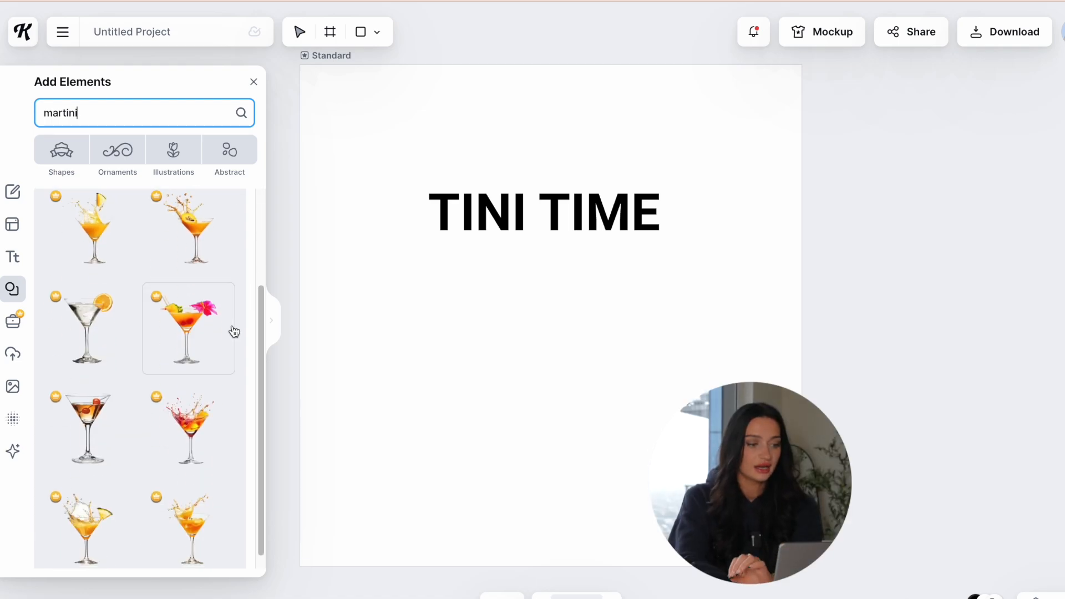
scroll(244, 360, down, 10)
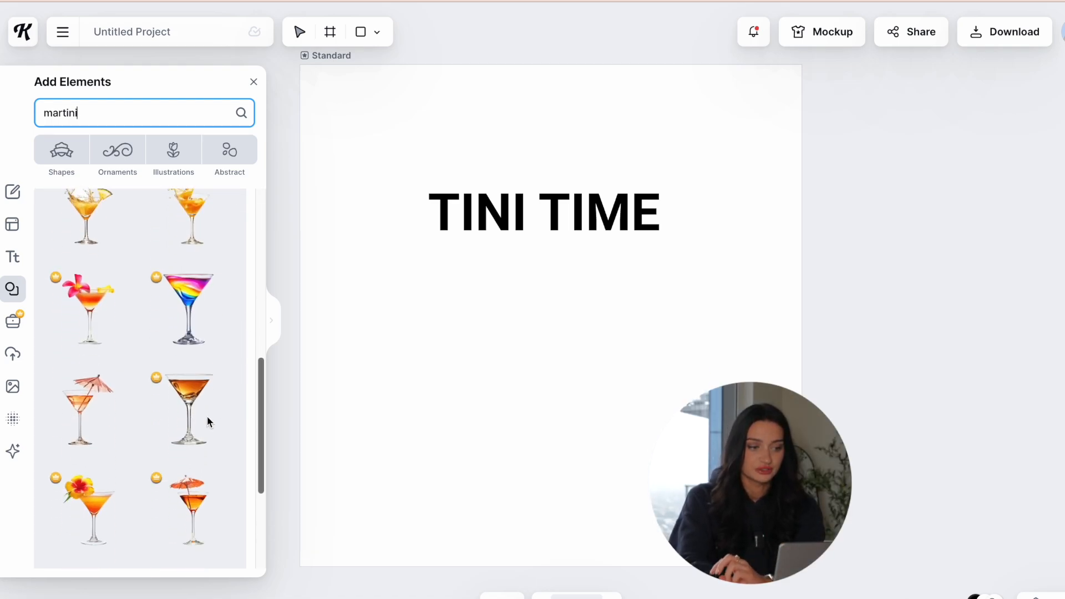
scroll(167, 466, down, 3)
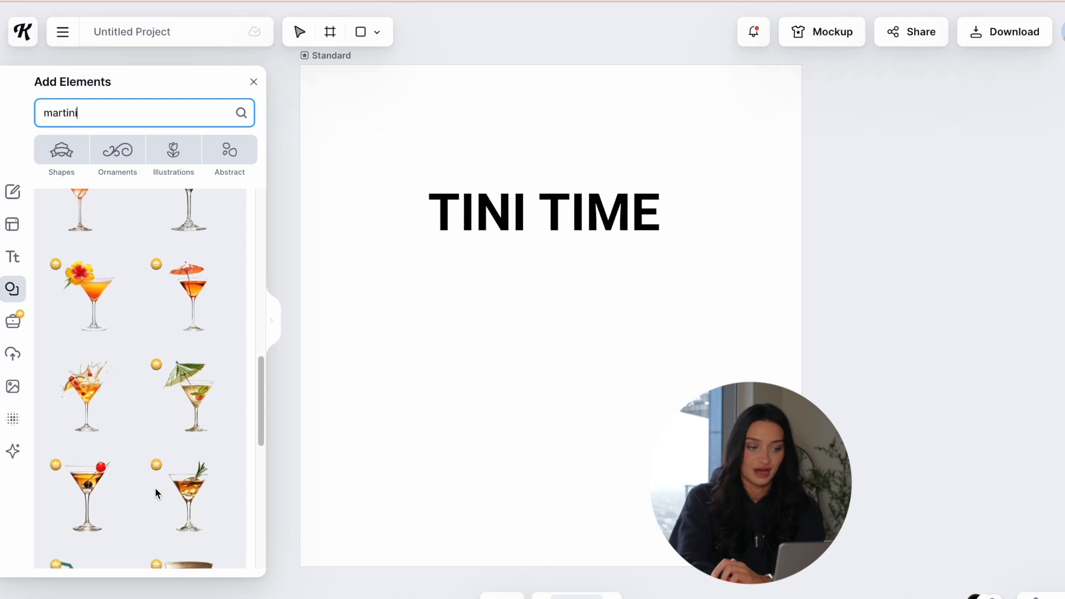
scroll(147, 502, down, 2)
scroll(139, 484, down, 5)
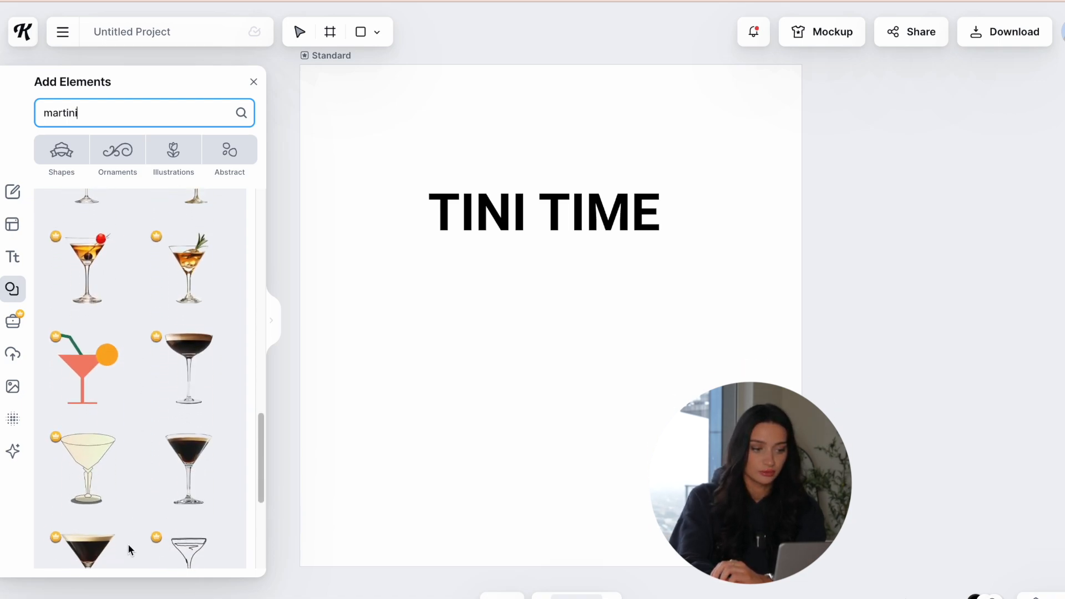
scroll(166, 516, up, 1)
click(216, 484)
drag(563, 302, 554, 372)
scroll(564, 429, up, 3)
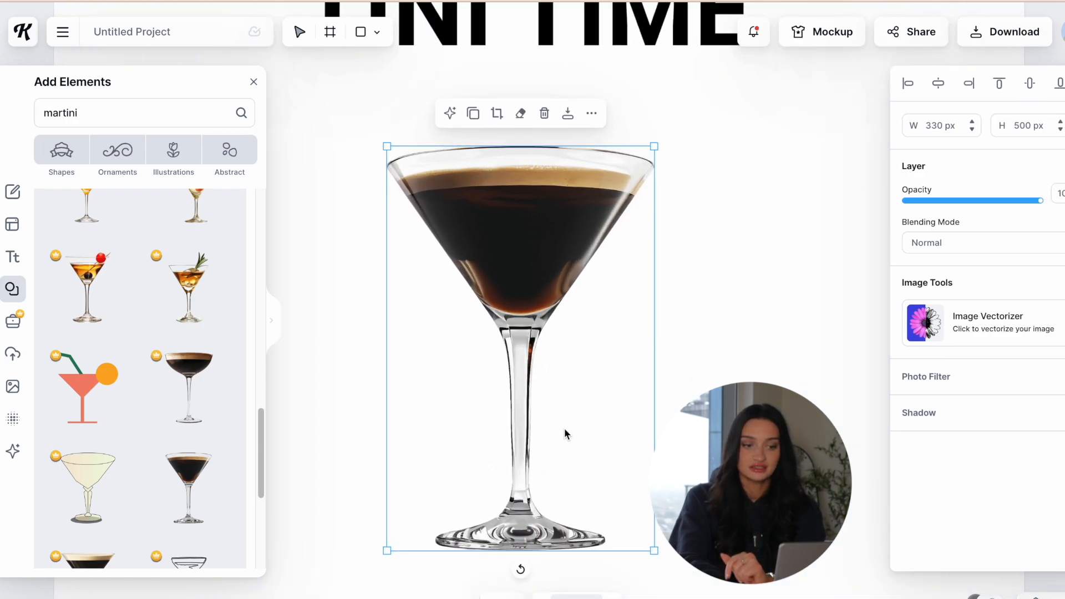
Check the embroidery guideline on photographs, and vectorize the espresso martini photo with 3 colors.
click(668, 239)
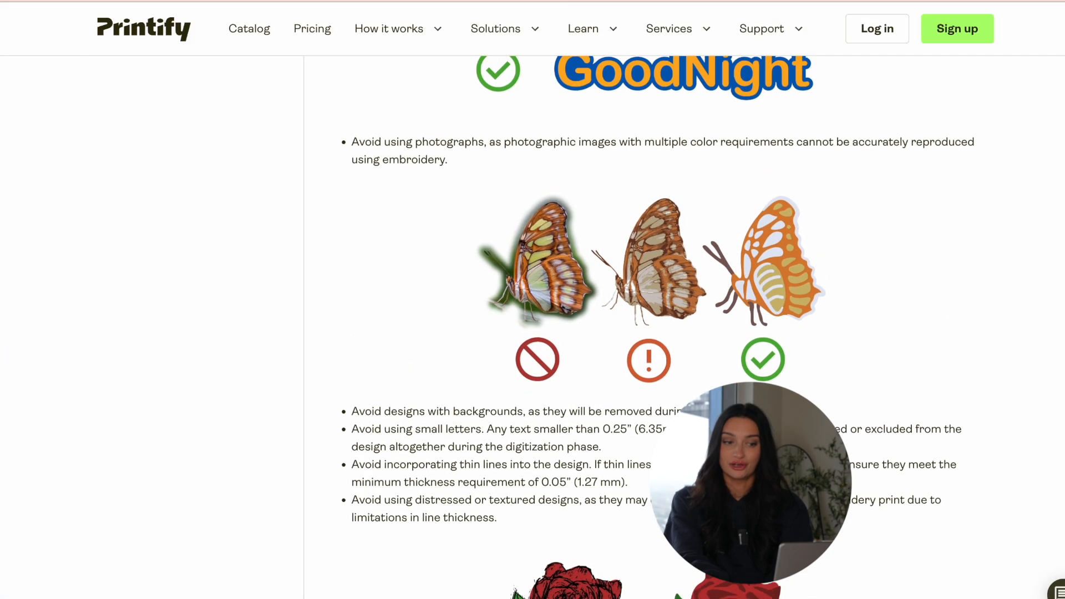
scroll(658, 327, up, 2)
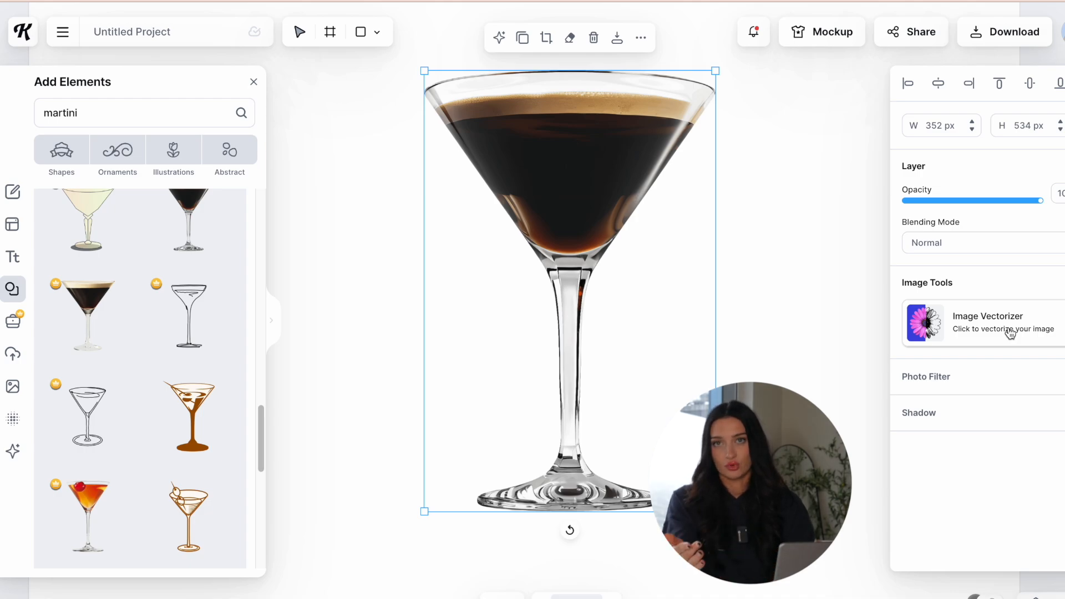
click(998, 333)
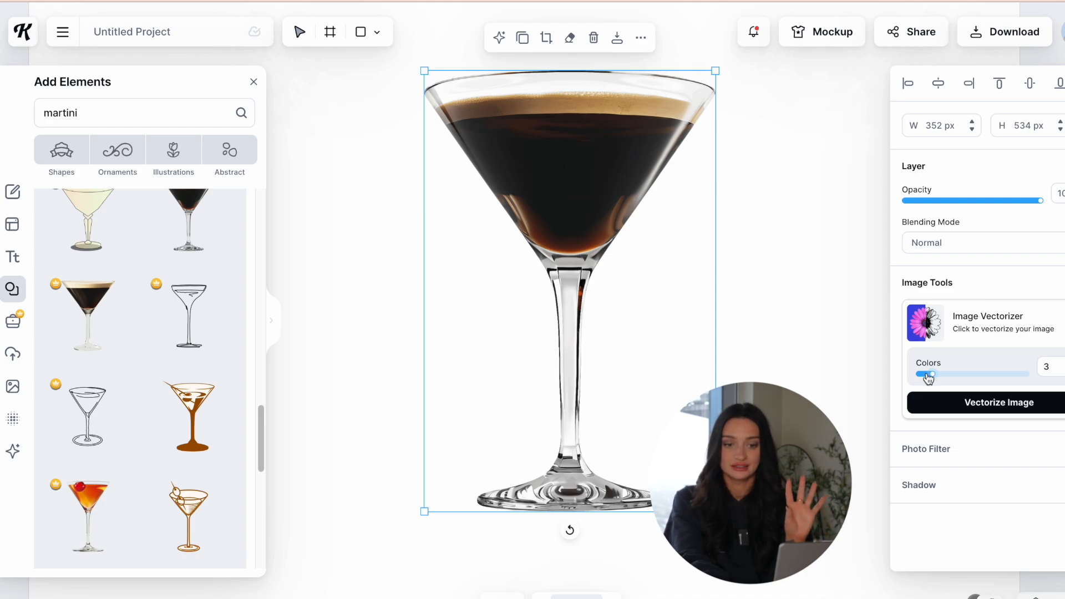
click(938, 398)
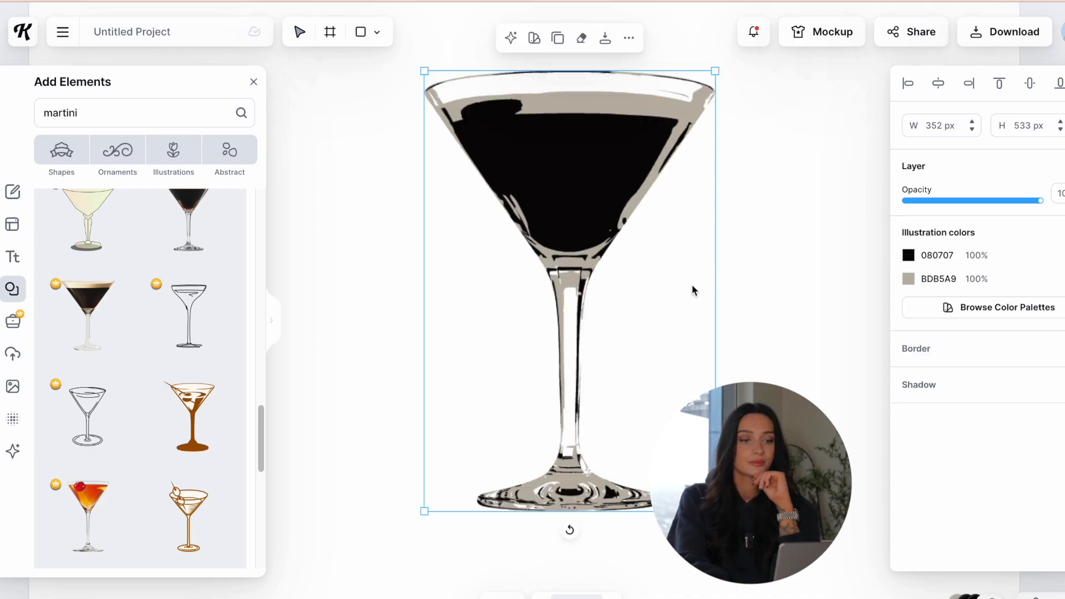
scroll(644, 302, down, 1)
click(676, 200)
scroll(677, 199, up, 3)
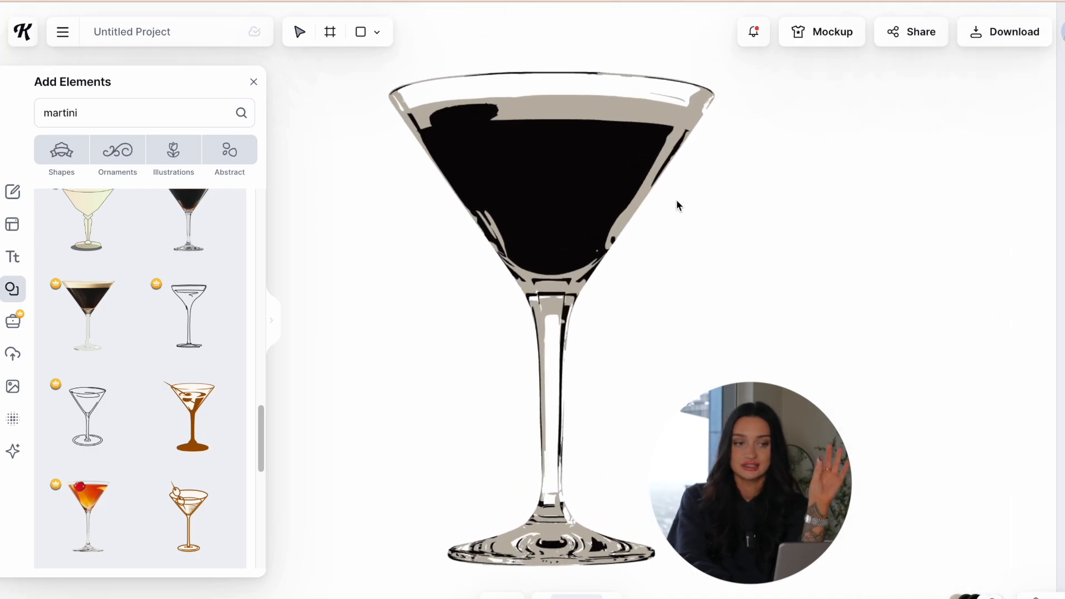
scroll(676, 199, down, 1)
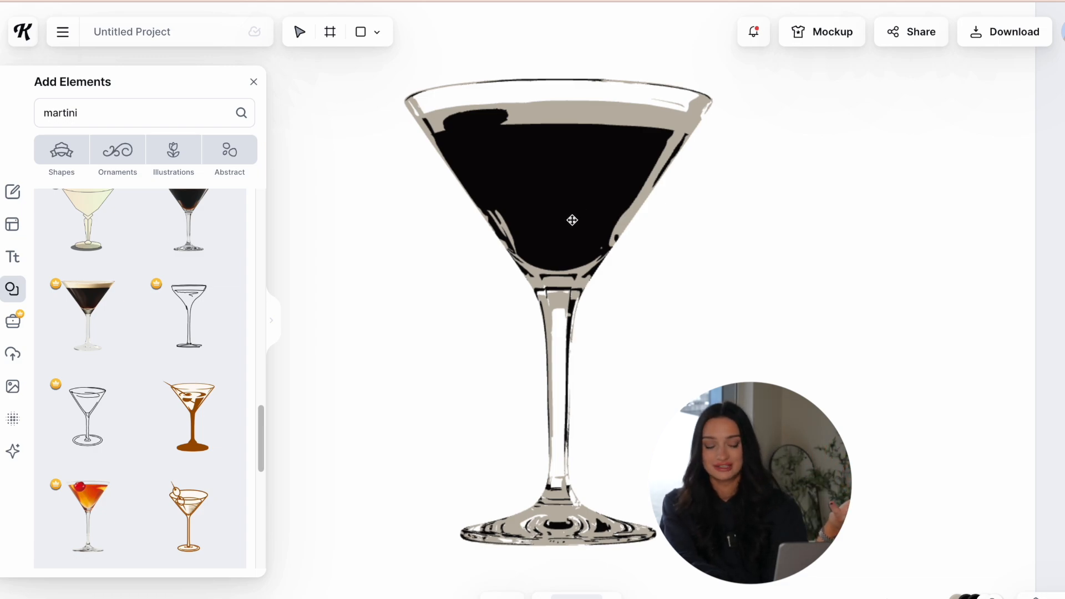
Recolor the grey parts of the vectorized glass to golden brown BF9048 and center the glass below the headline.
click(547, 411)
click(907, 279)
drag(842, 358, 808, 366)
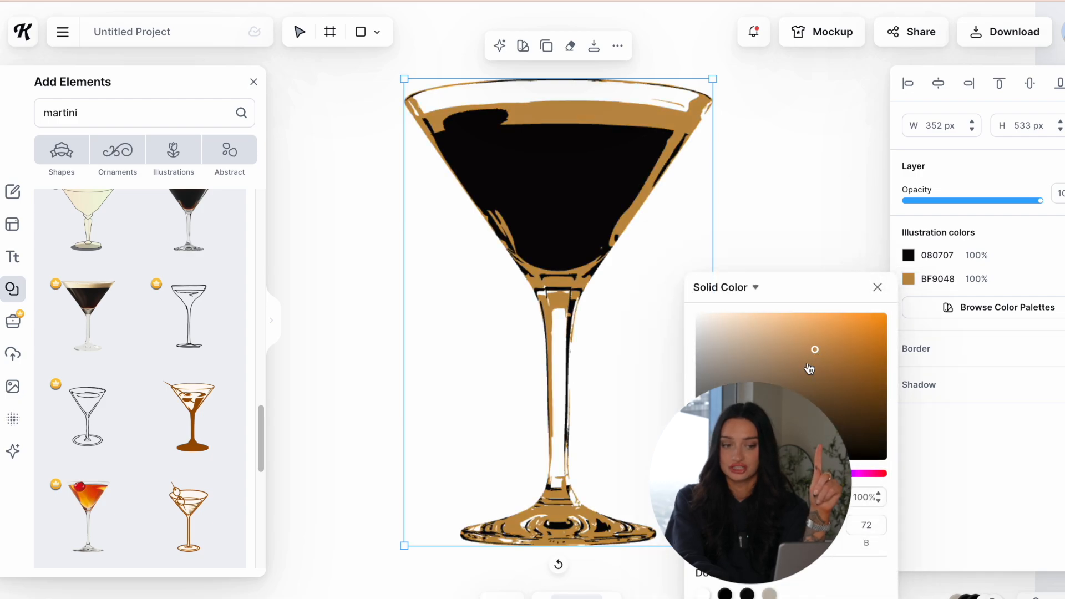
click(811, 202)
scroll(638, 263, down, 5)
drag(613, 222, 561, 221)
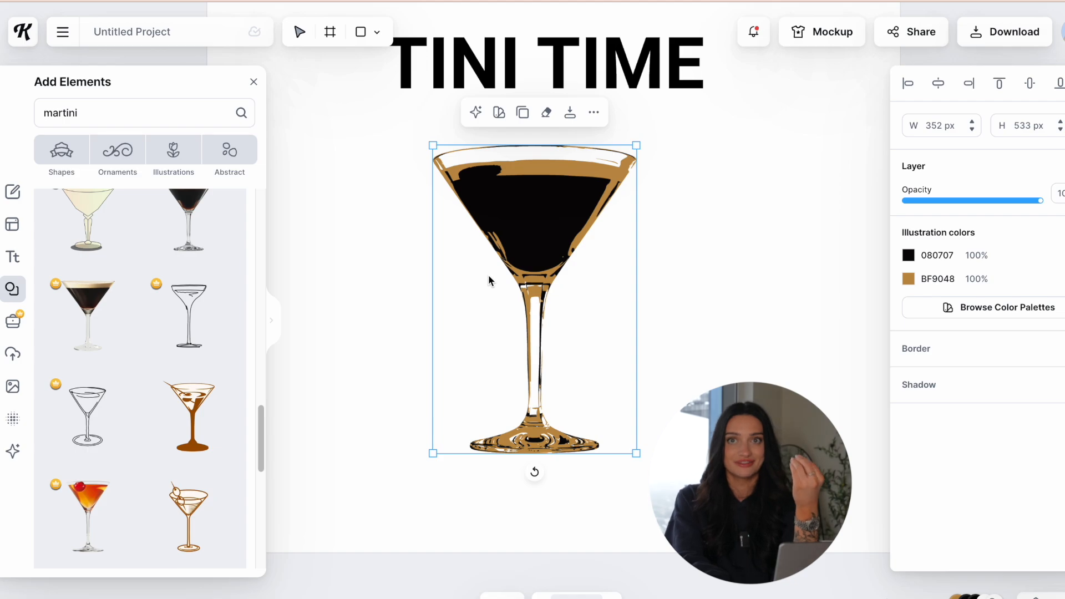
Use the brown line-art martini with olives instead, place it under the headline, and give it a black border with a weight of about 3.
click(653, 248)
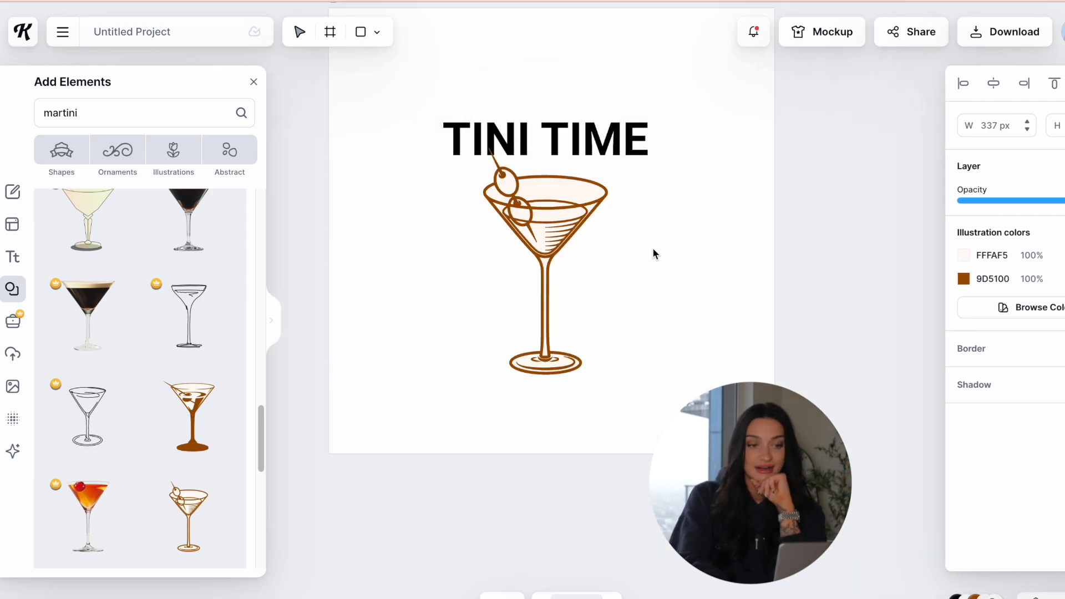
scroll(608, 177, up, 5)
drag(545, 236, 524, 260)
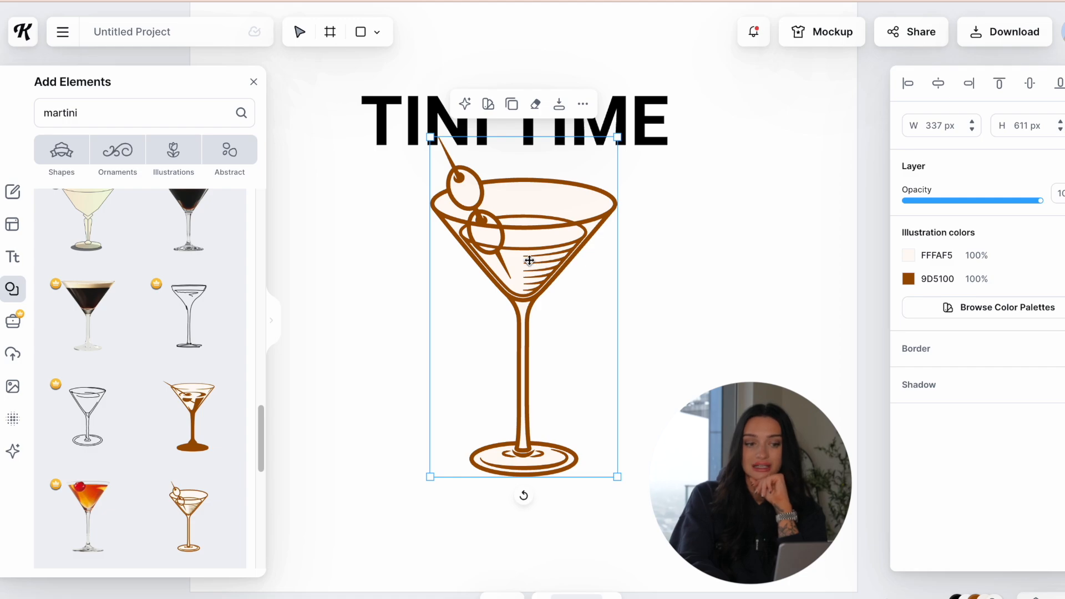
click(930, 348)
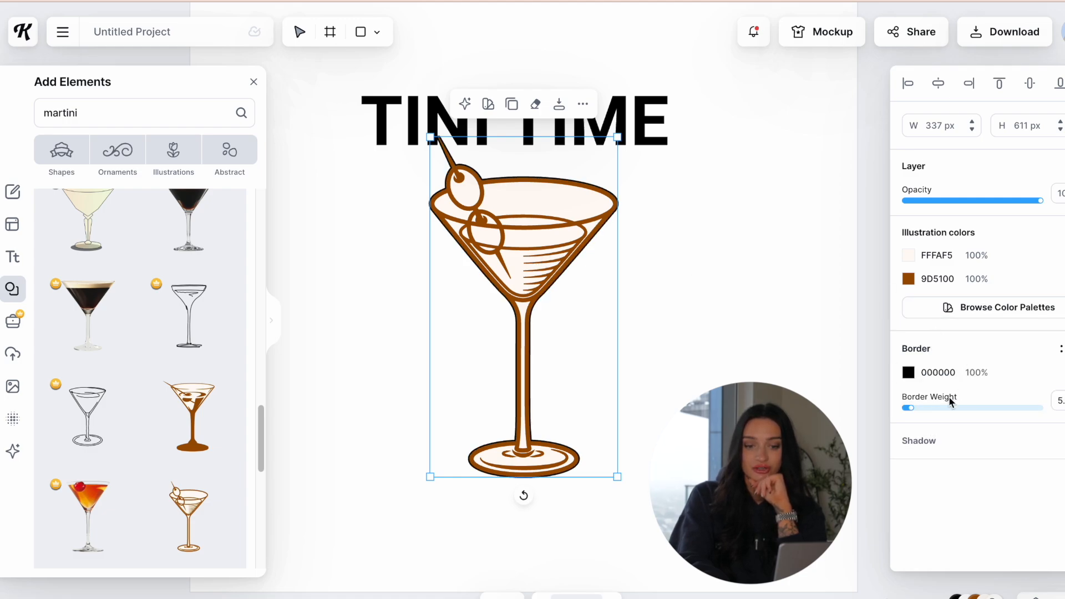
drag(914, 412, 910, 410)
click(833, 387)
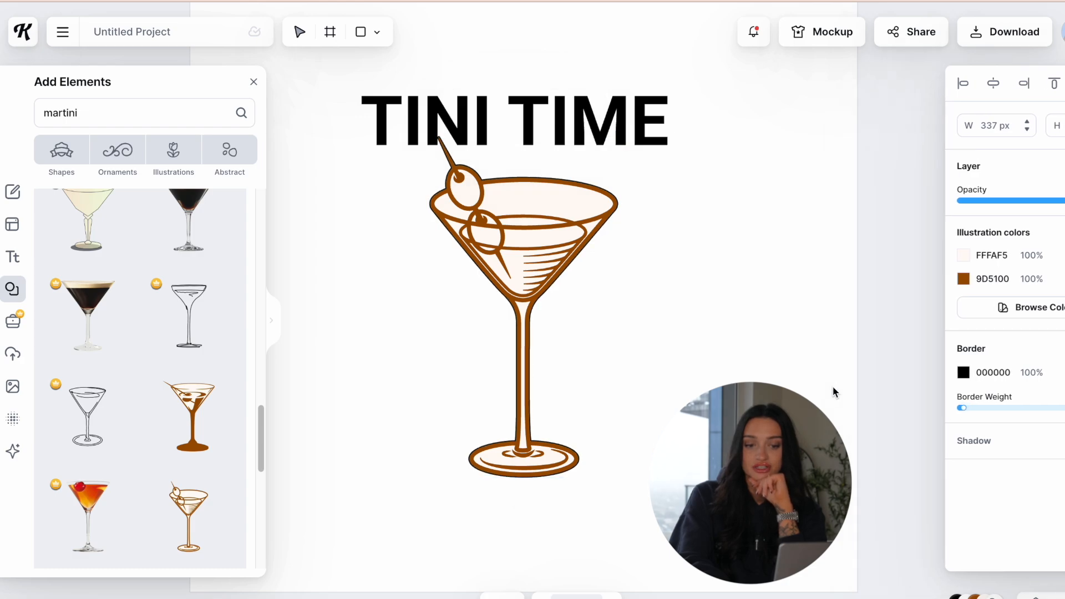
Recolor the brown outlines of the line-art martini to beige C2AB93.
drag(567, 254, 563, 252)
click(912, 279)
drag(766, 388, 743, 355)
click(733, 255)
Move the line-art martini down clear of the headline, and delete it from the artboard.
click(537, 276)
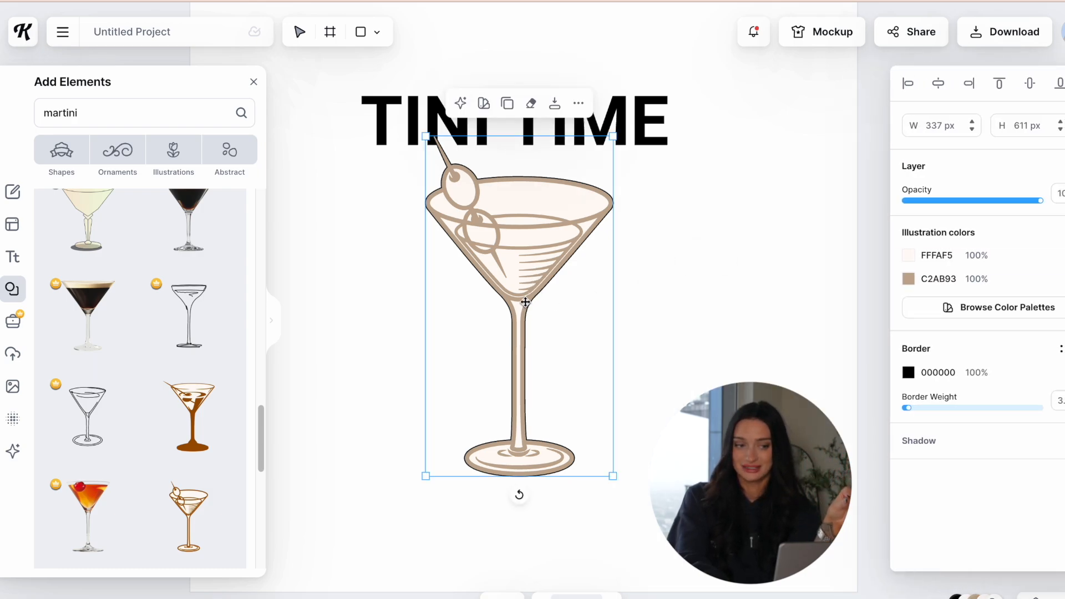
click(615, 278)
drag(531, 283, 528, 300)
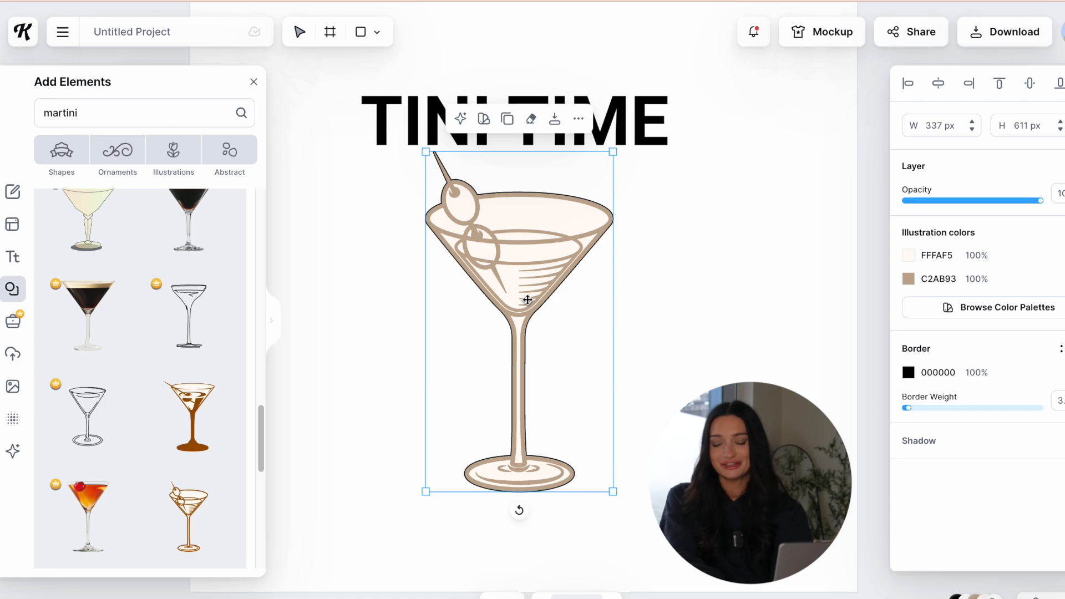
key(Delete)
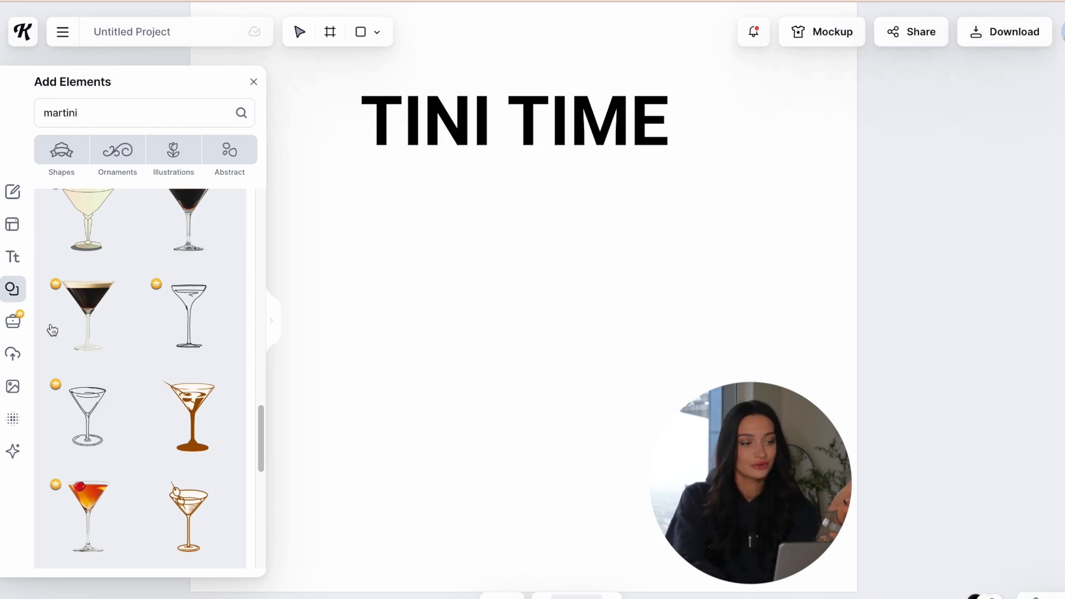
Generate an AI image from the prompt "dirty martini" in the Vector Art style.
click(13, 448)
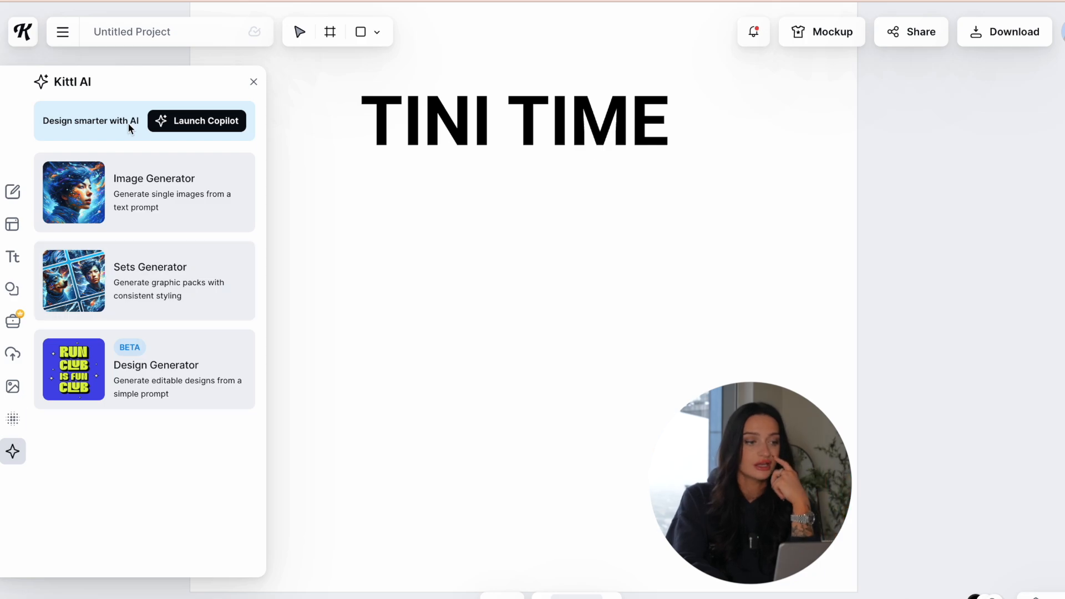
click(138, 190)
click(169, 167)
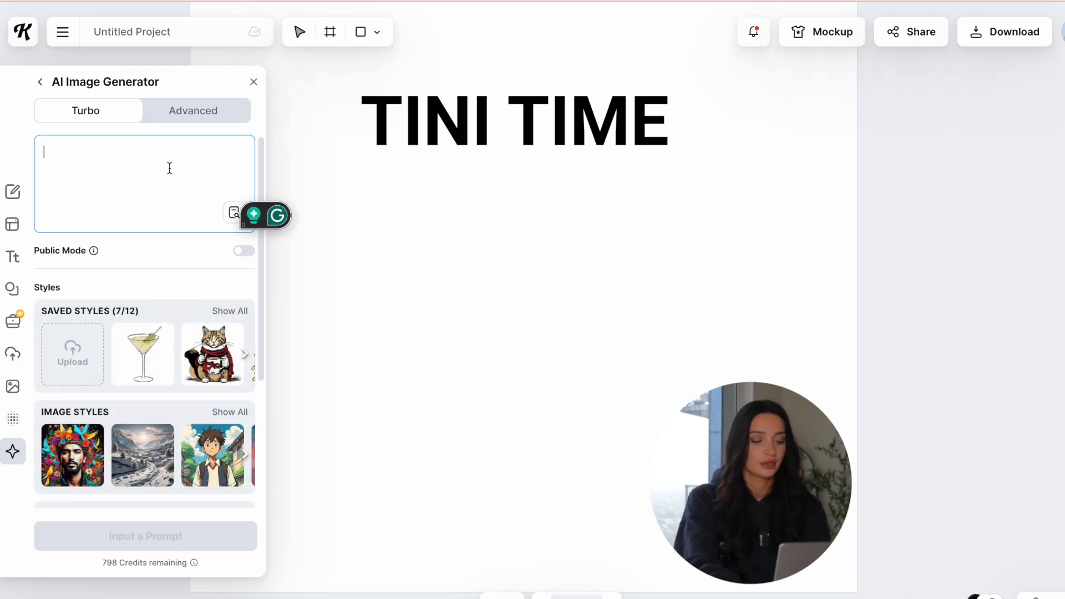
text(dirty martini)
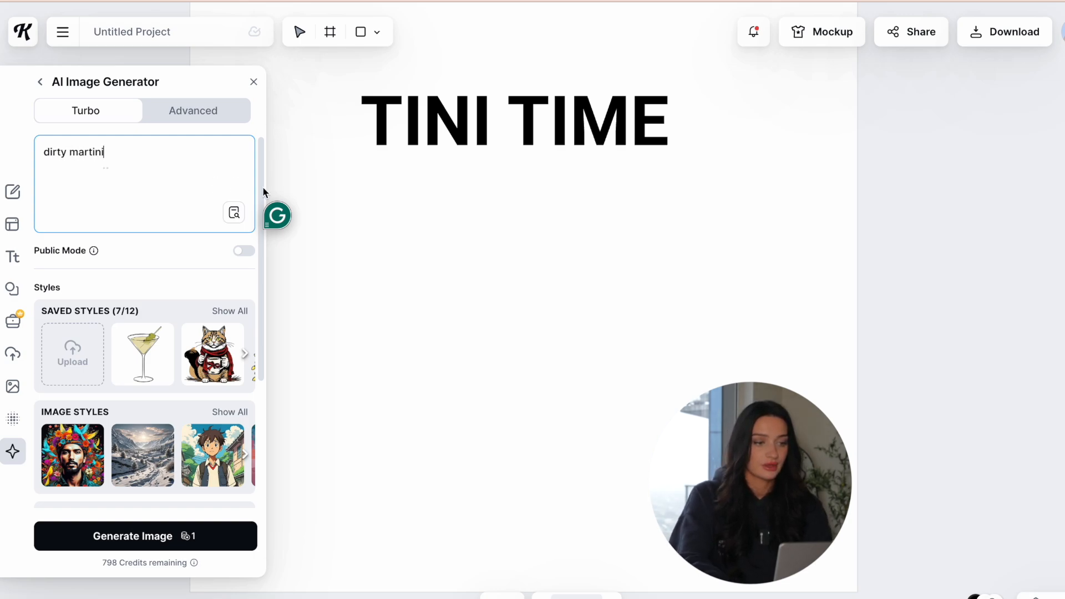
scroll(263, 192, down, 4)
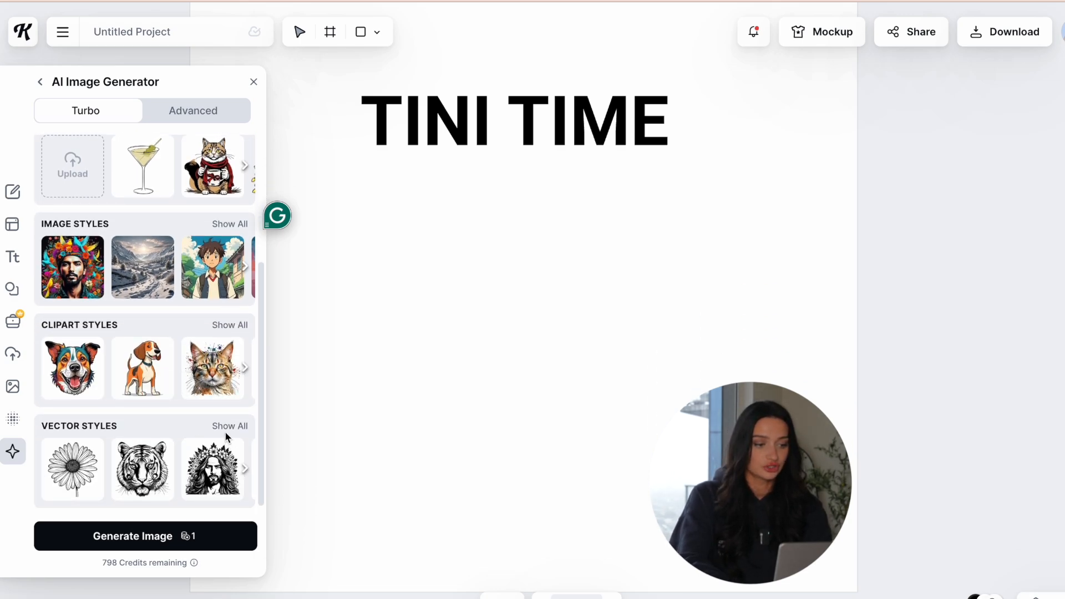
click(230, 426)
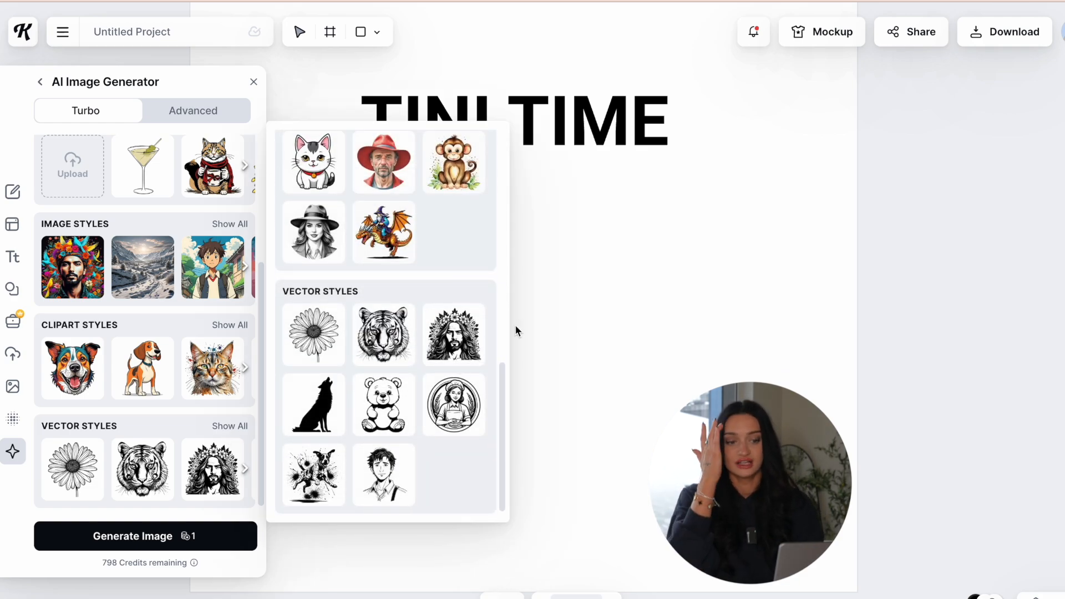
click(441, 333)
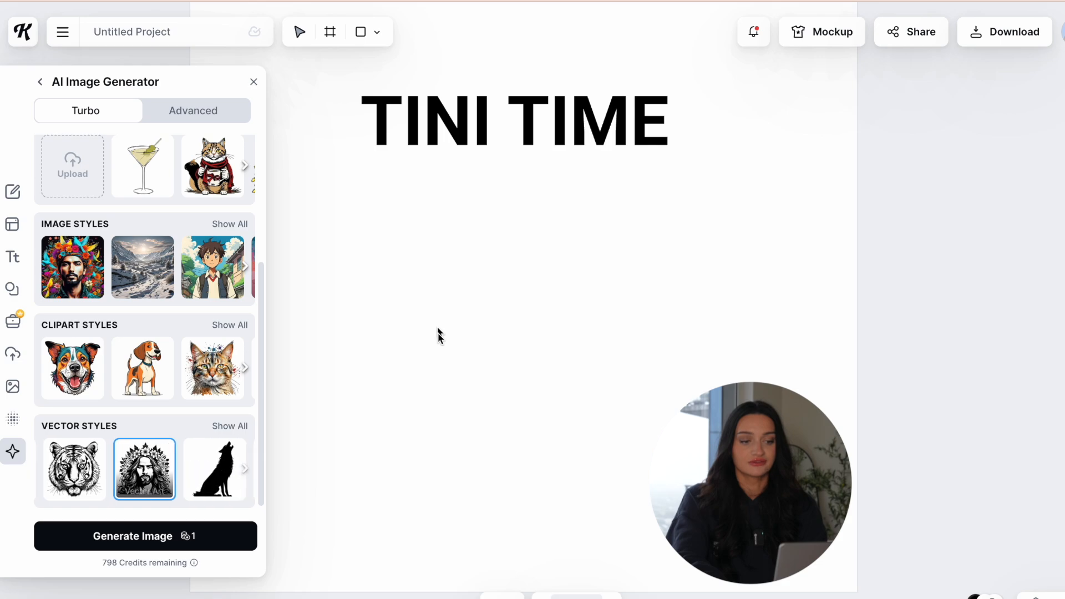
click(209, 535)
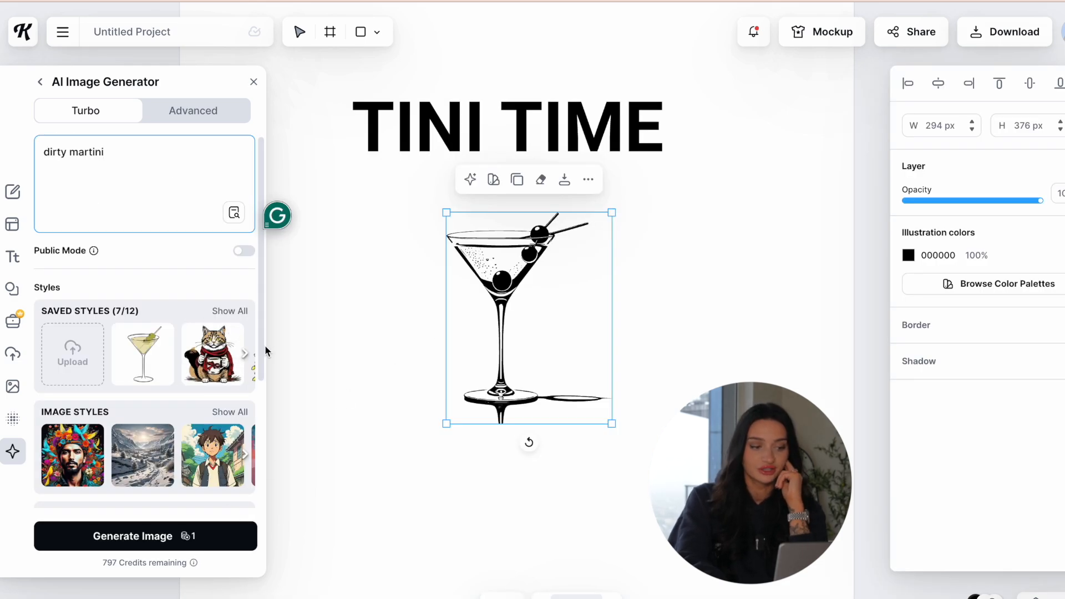
Generate a second "dirty martini" image in the Cartoon vector style.
scroll(260, 351, down, 4)
click(230, 426)
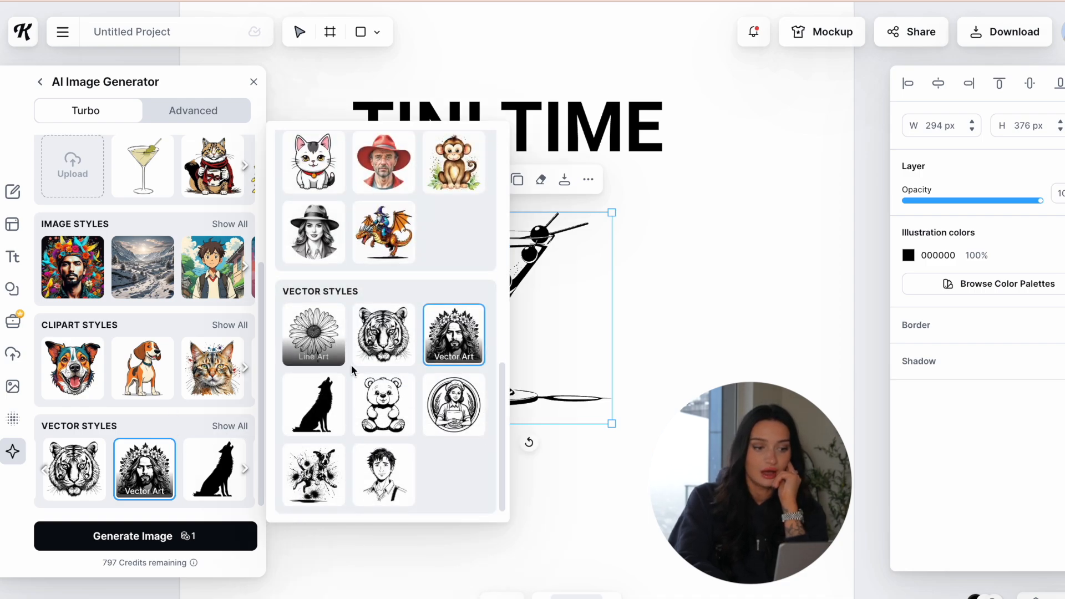
click(383, 405)
click(148, 535)
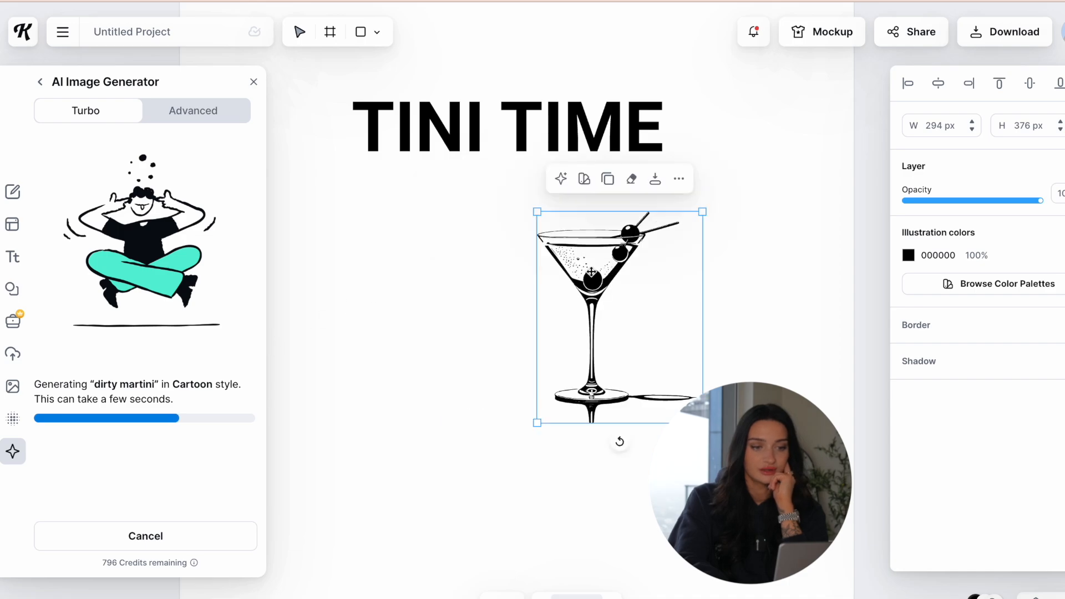
Place the Cartoon martini to the left of the Vector Art martini, side by side below the headline.
scroll(458, 304, down, 2)
drag(508, 299, 372, 299)
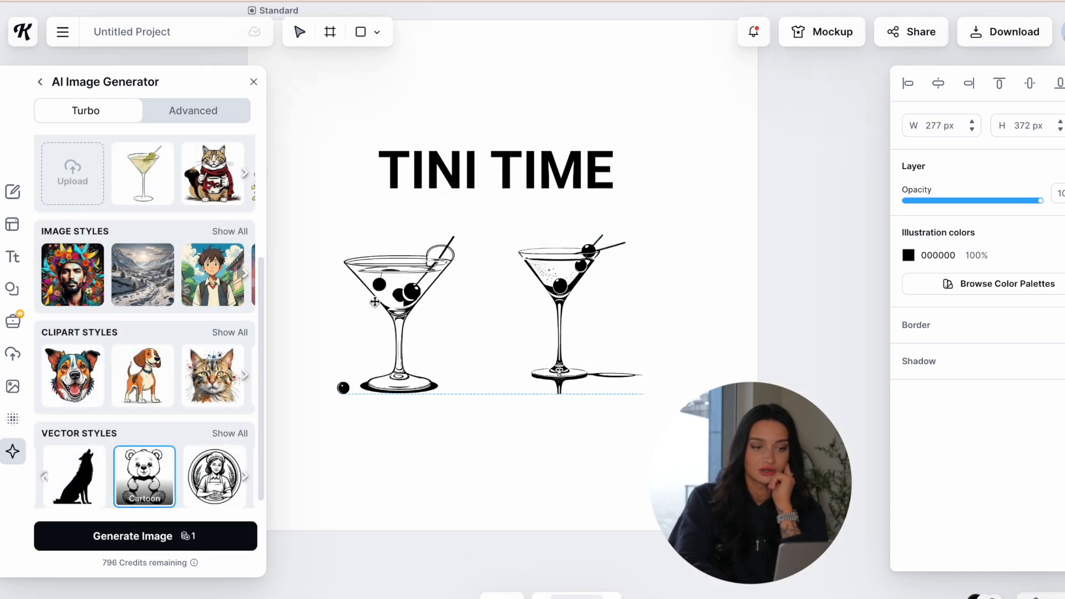
scroll(513, 285, up, 2)
drag(433, 274, 488, 273)
click(275, 288)
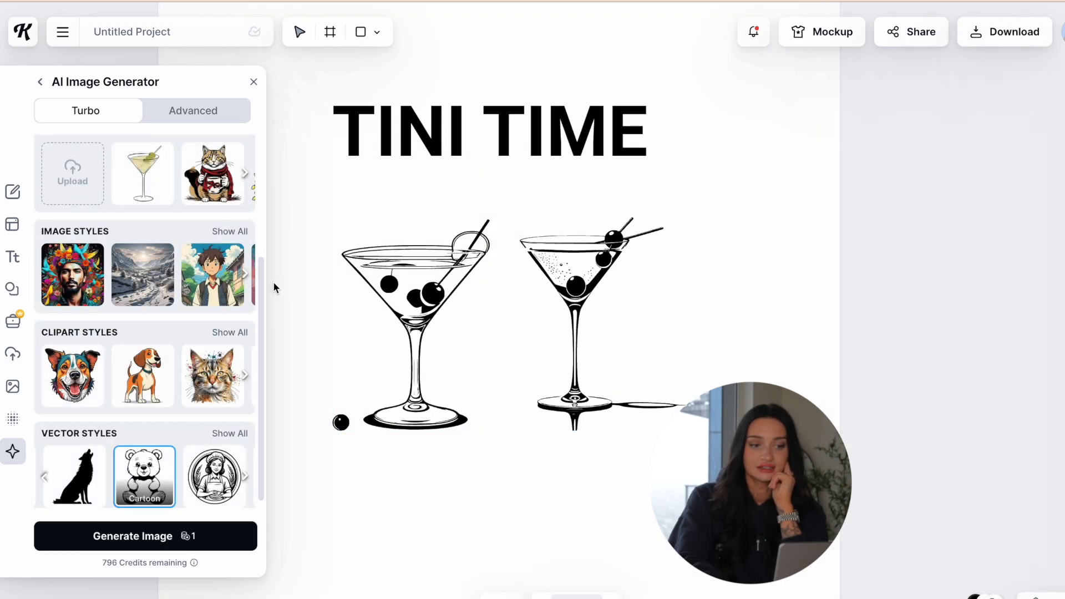
Delete the Cartoon and Vector Art martinis from the artboard.
drag(257, 283, 300, 226)
click(360, 260)
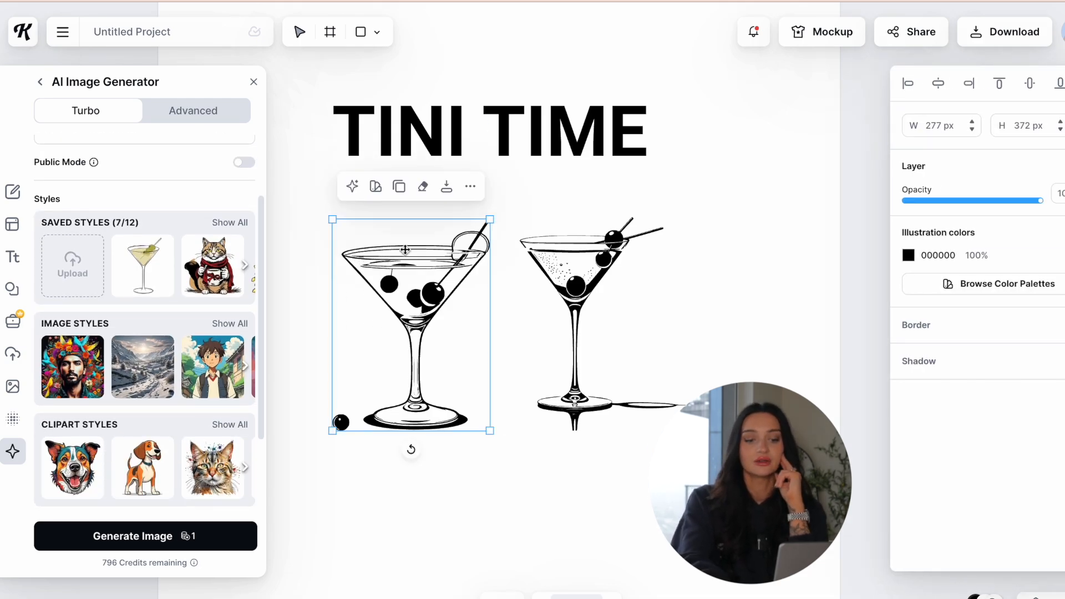
key(Delete)
click(589, 264)
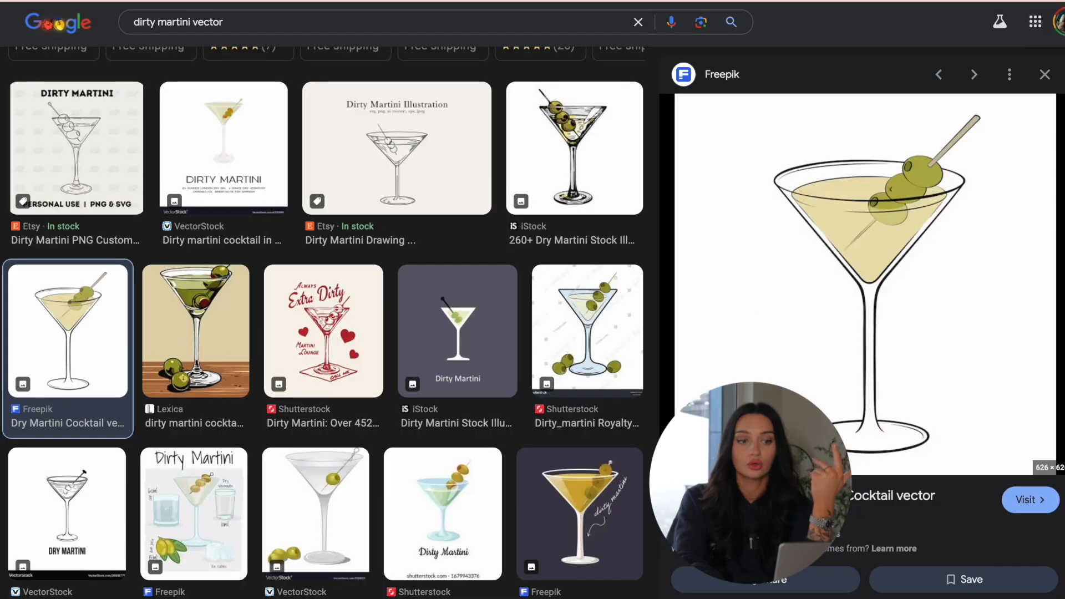
Compare martini illustrations in the Google Images results for "dirty martini vector" and open the Freepik page of the dry martini cocktail vector.
click(356, 149)
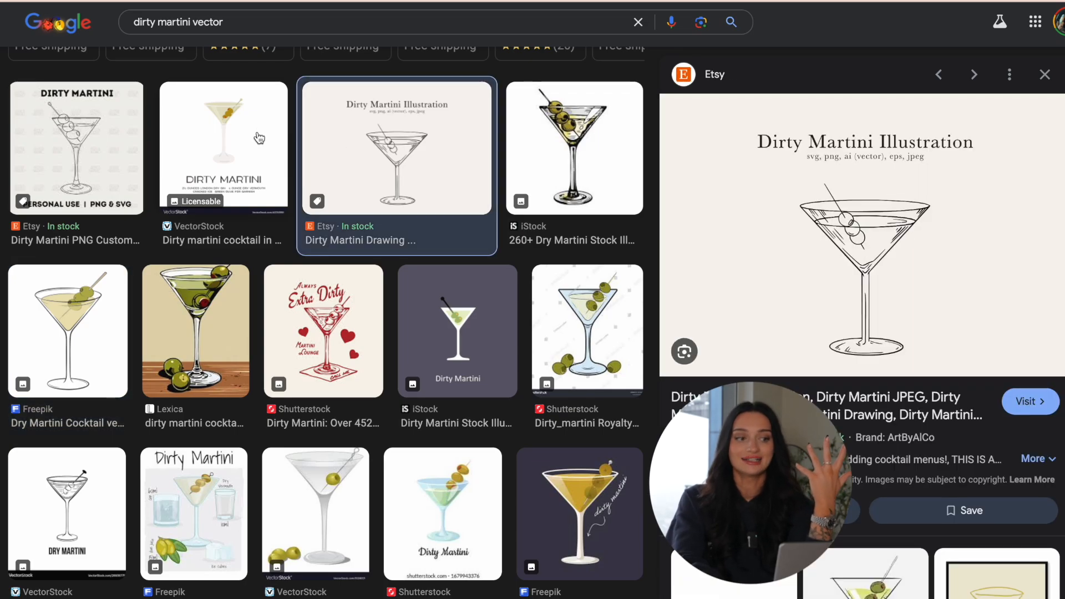
click(259, 138)
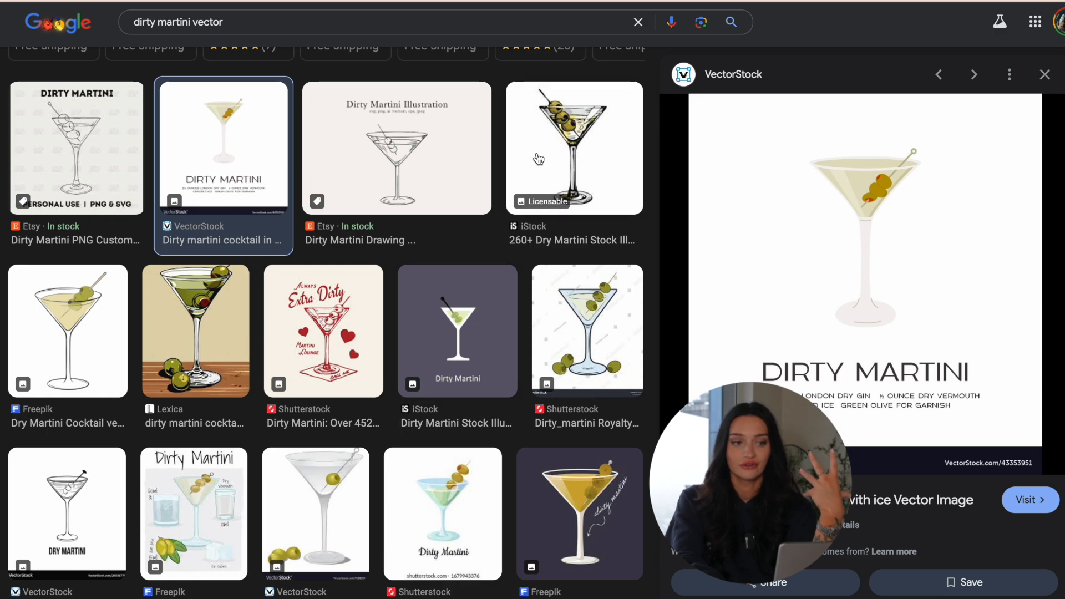
click(362, 460)
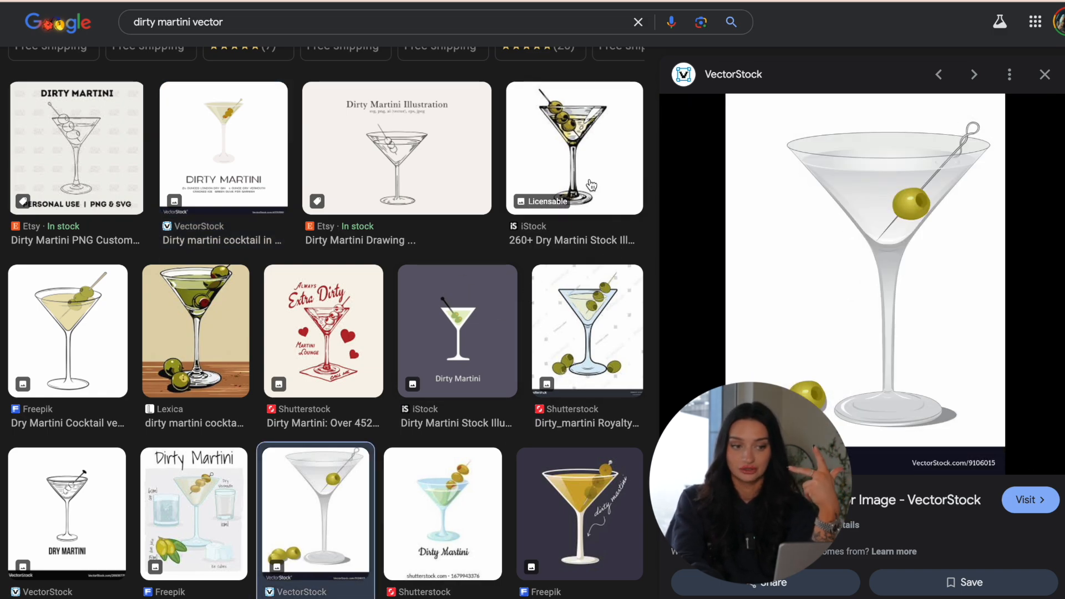
click(571, 298)
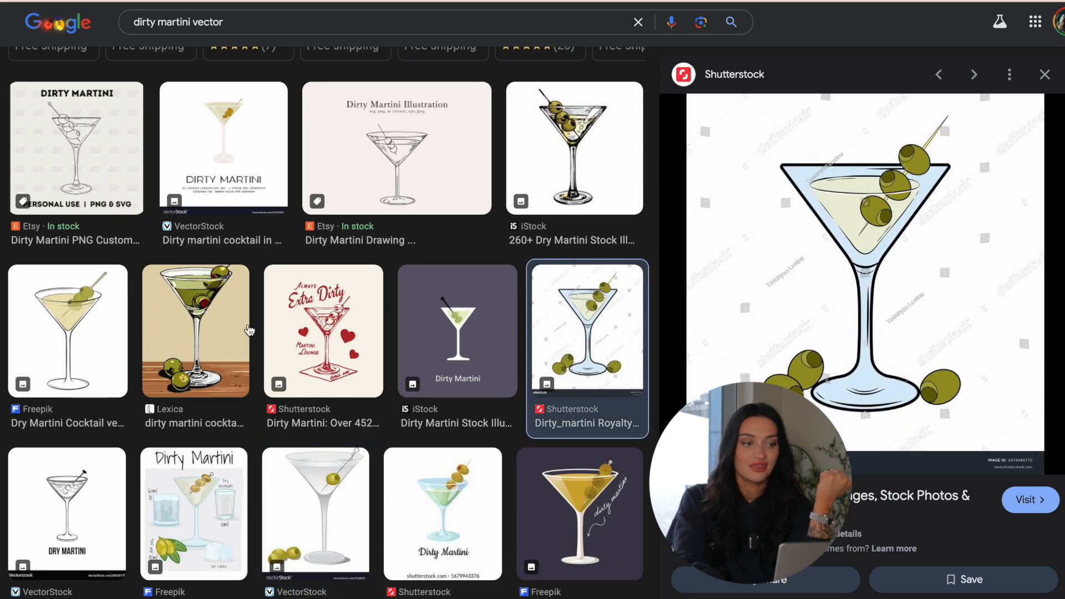
click(91, 329)
click(897, 203)
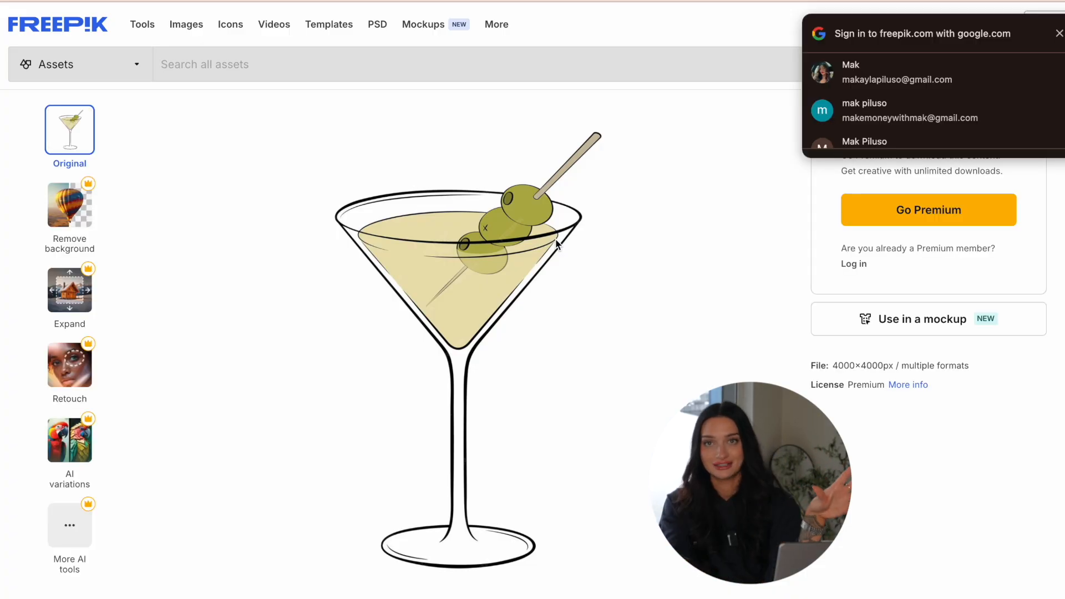
Save the Freepik martini picture to Downloads as "martini reference".
right_click(466, 238)
click(488, 280)
right_click(443, 250)
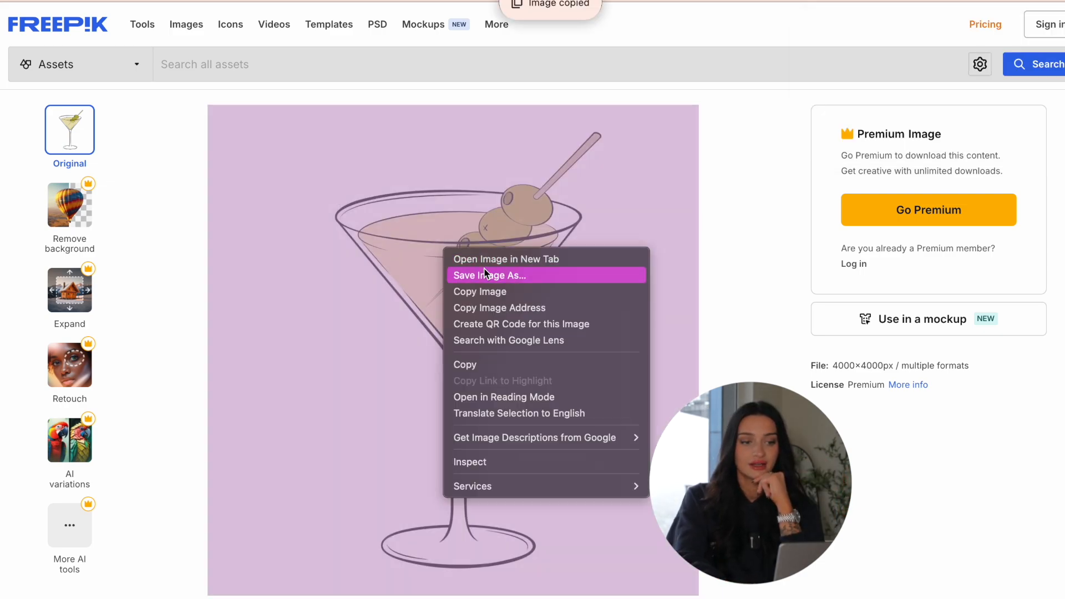
click(498, 278)
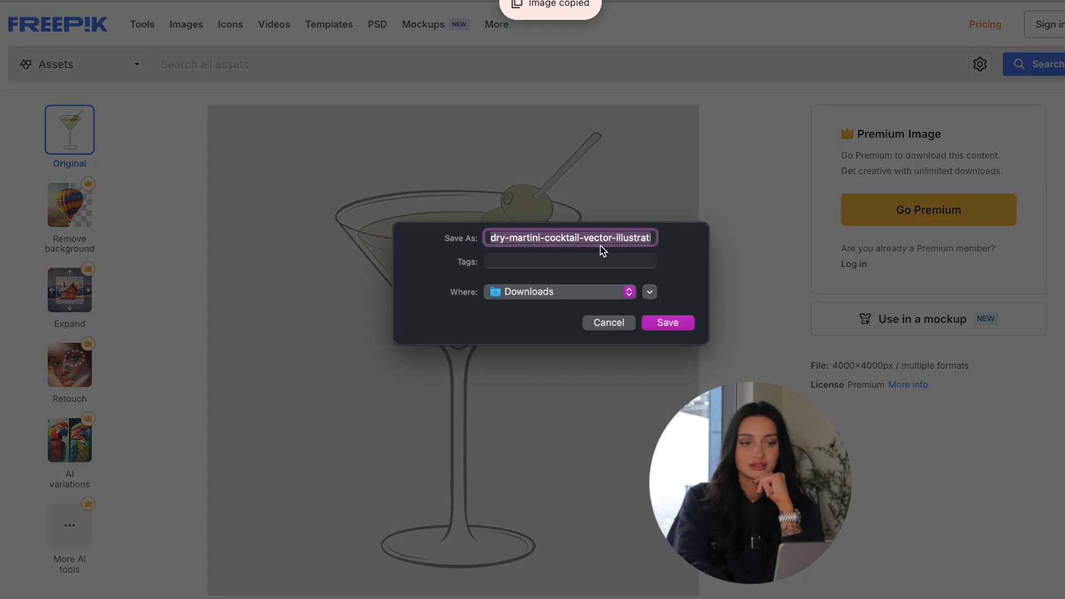
text(martini referen)
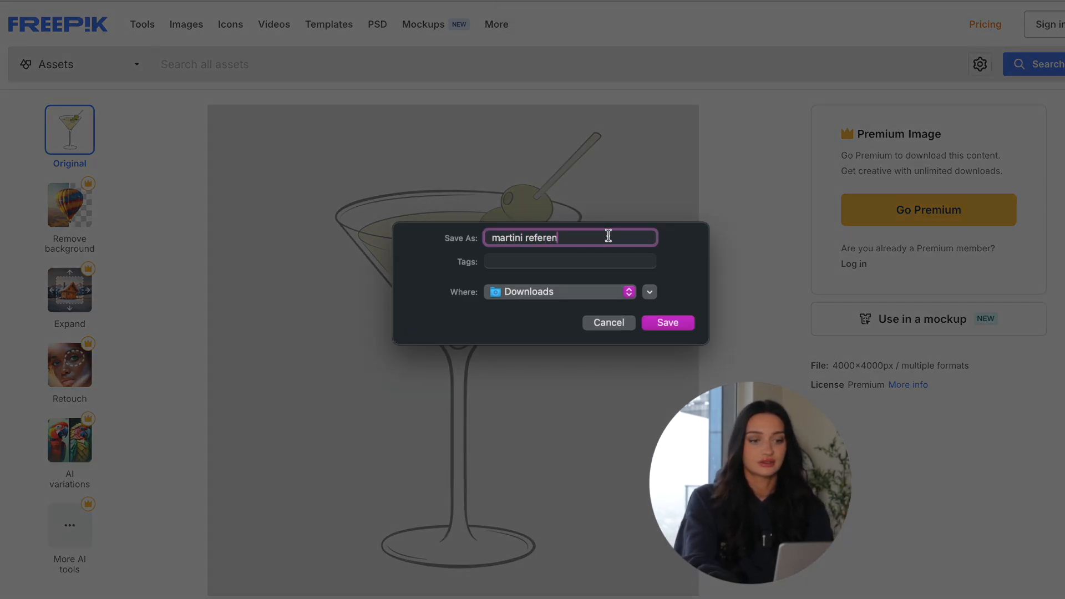
key(Return)
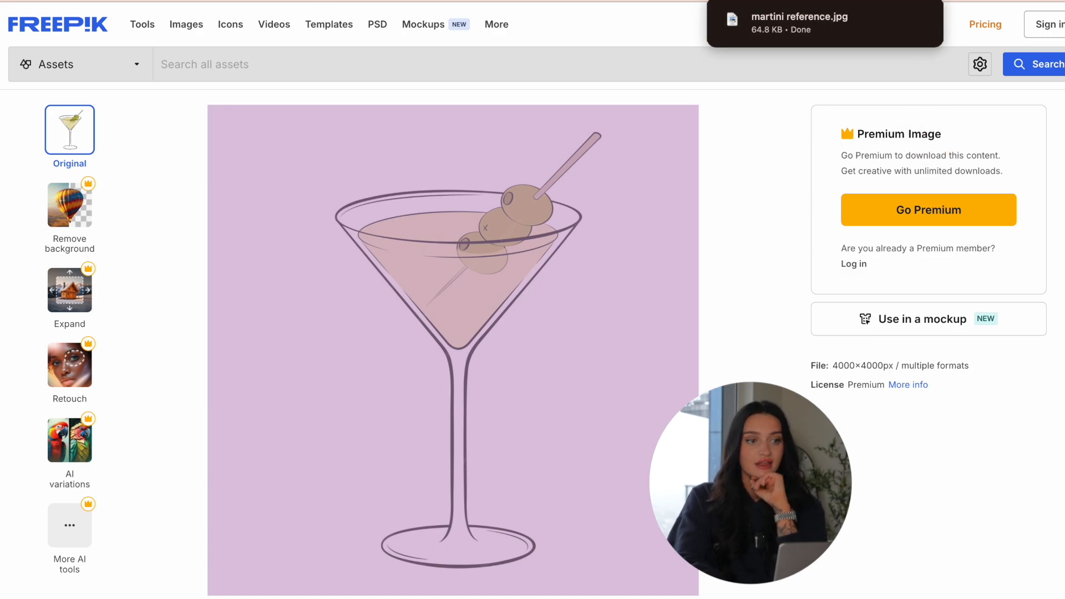
Return to Kittl, upload the martini reference image, and place it on the artboard below the headline, slightly left of centre.
click(475, 86)
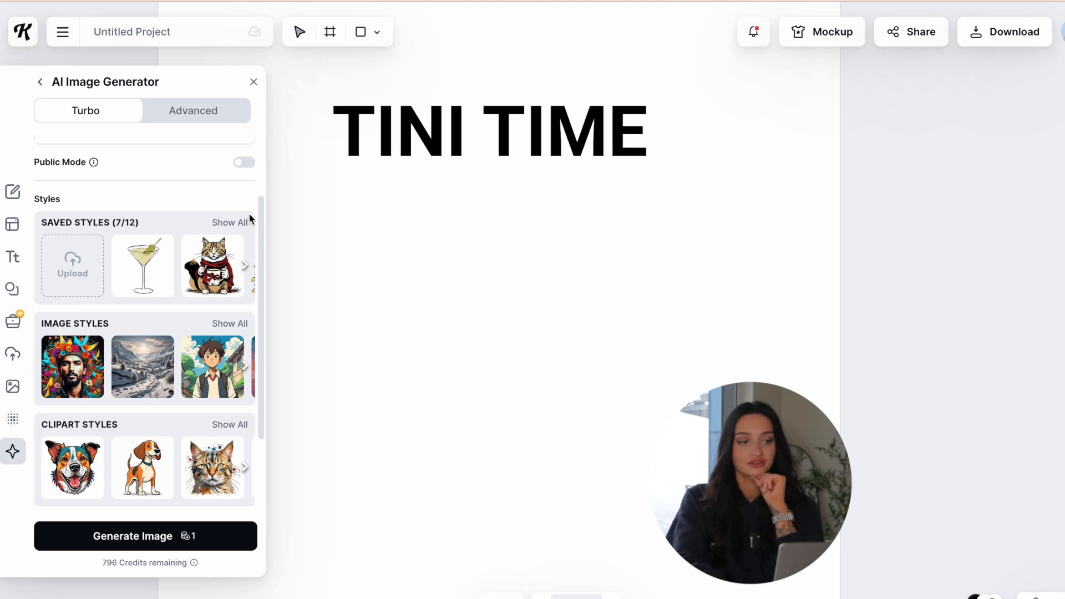
drag(261, 219, 261, 140)
drag(264, 179, 260, 219)
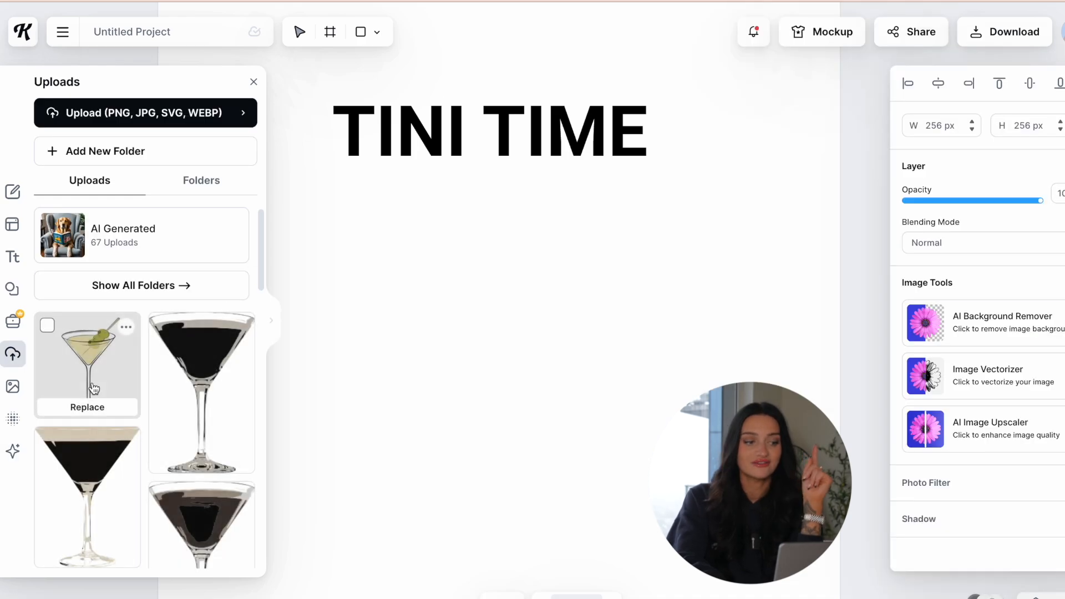
click(87, 364)
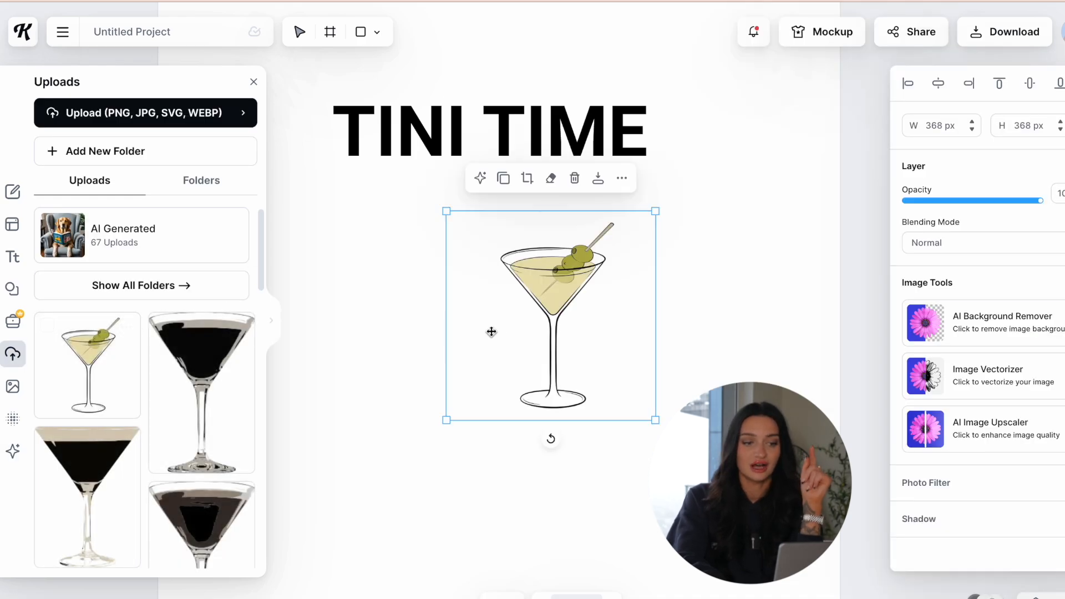
click(417, 343)
drag(565, 285, 496, 285)
Save the placed reference martini as an image generation style.
click(553, 179)
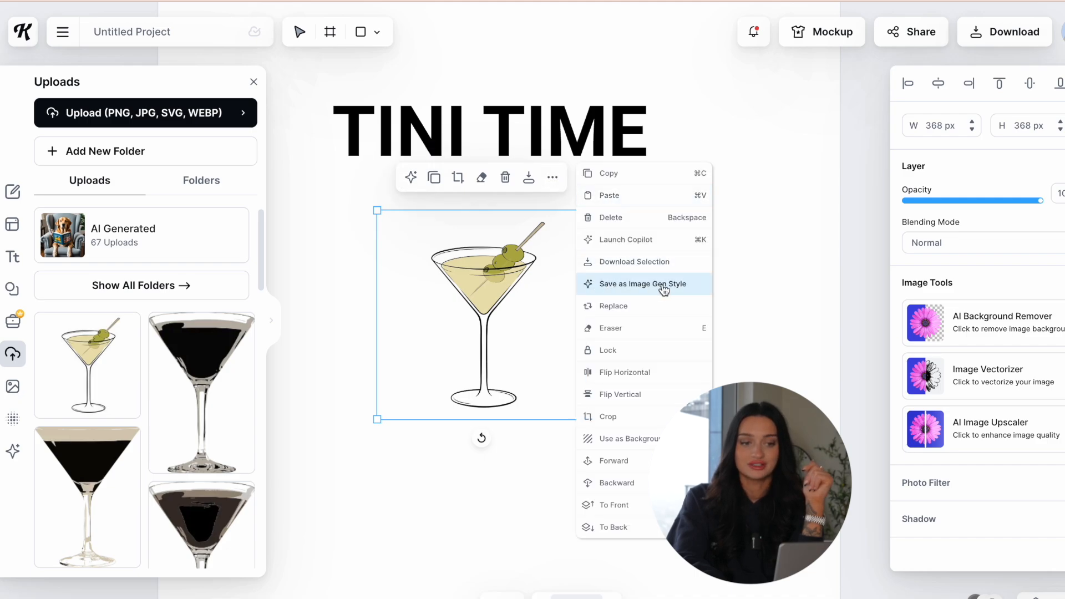
click(638, 283)
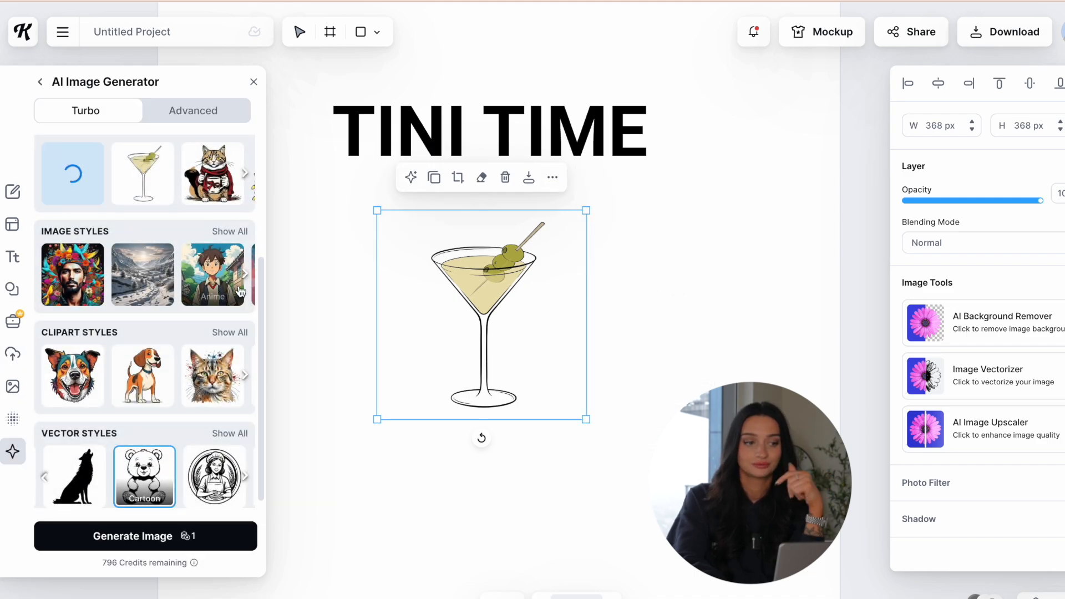
scroll(260, 284, up, 3)
ctrl+scroll(436, 296, down, 2)
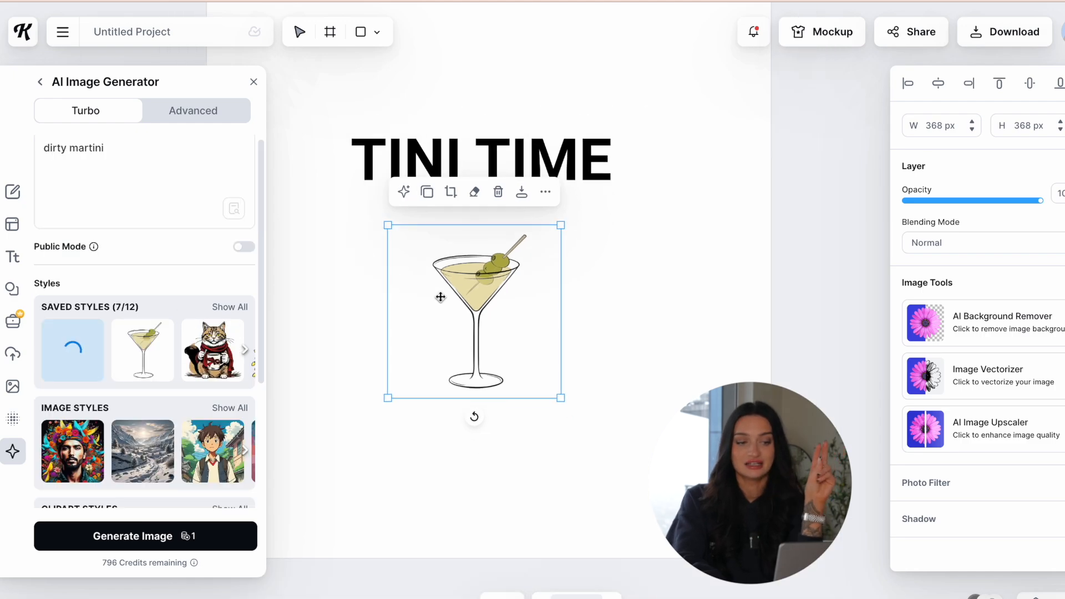
scroll(327, 279, up, 3)
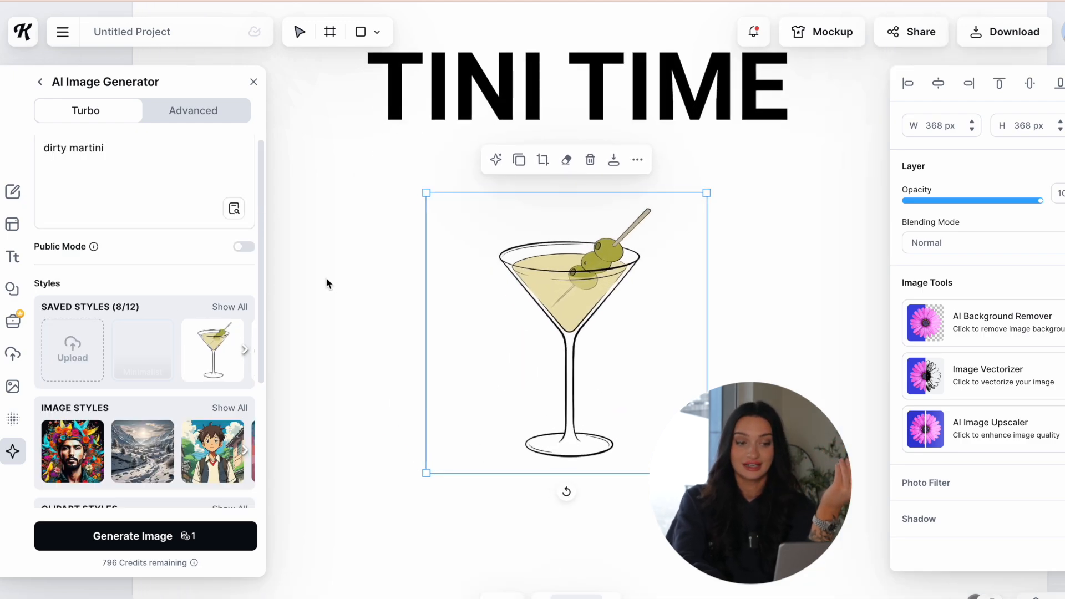
Generate a "dirty martini" image in the newly saved Minimalist style.
click(194, 164)
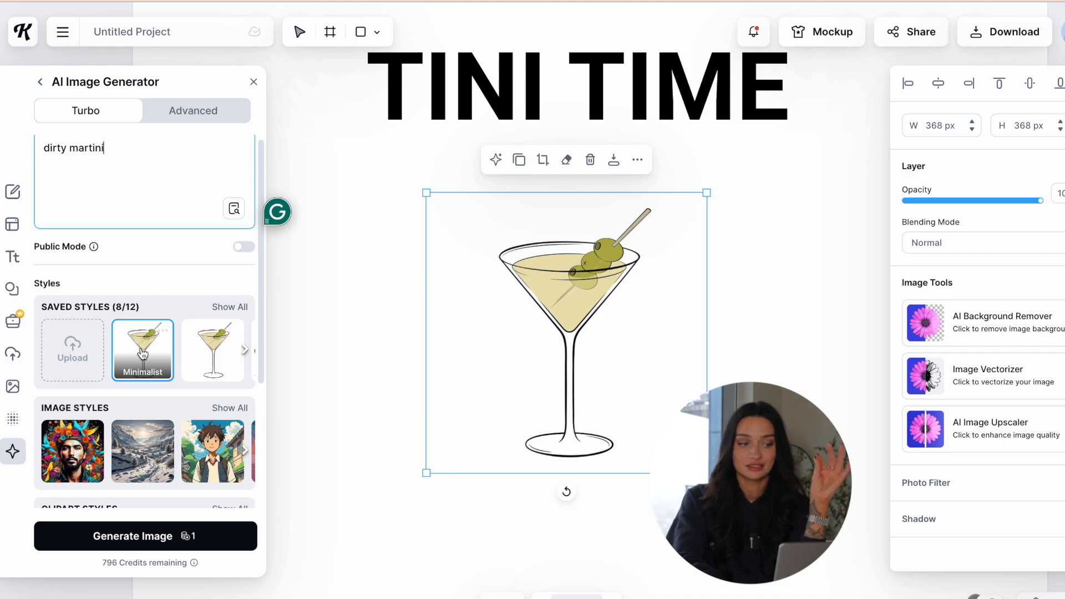
click(157, 539)
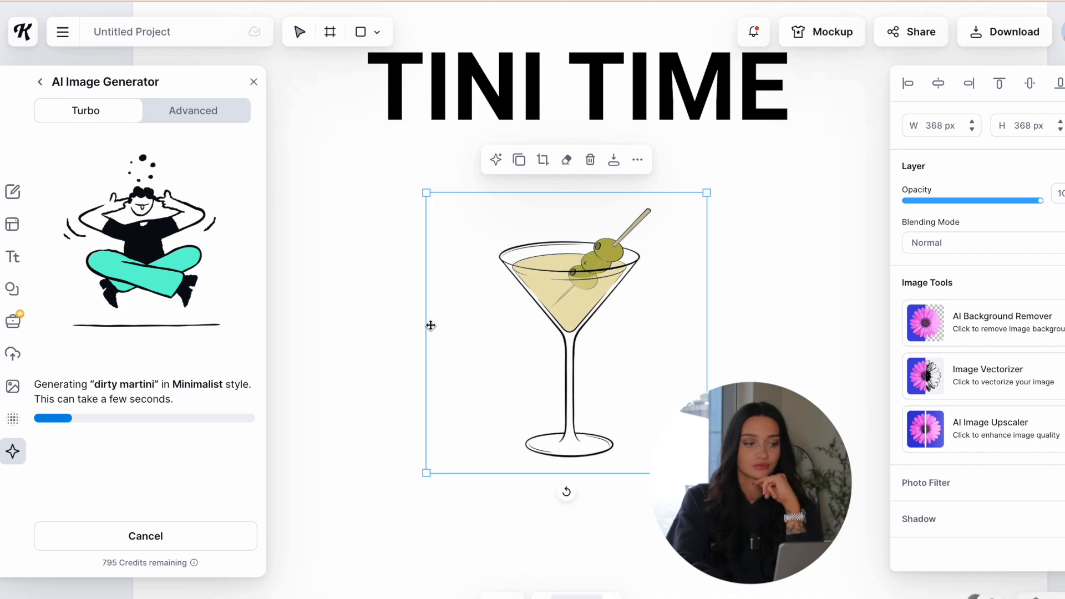
scroll(568, 328, up, 5)
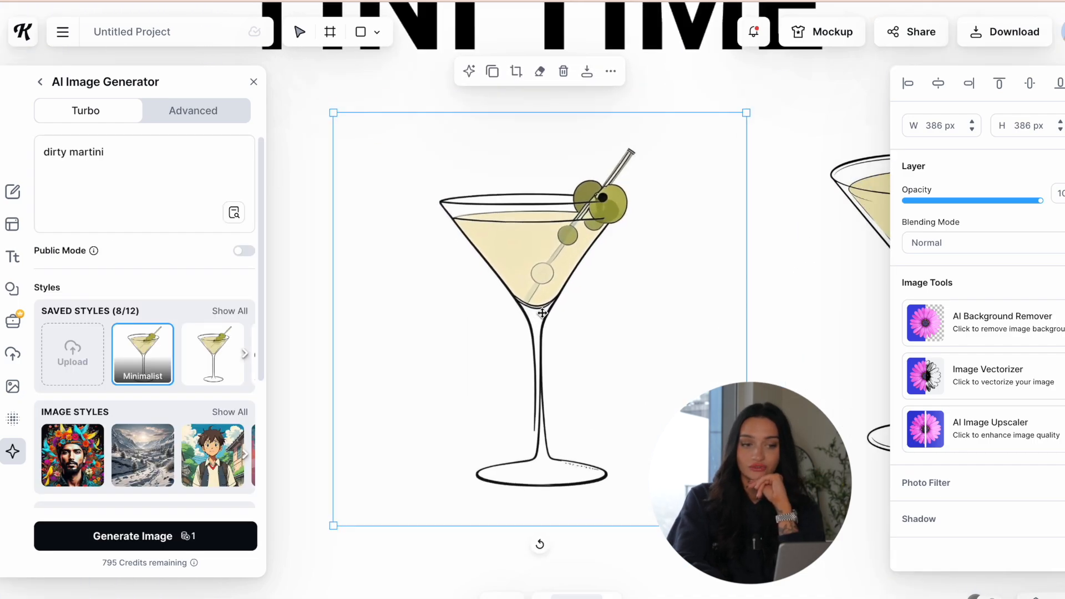
scroll(543, 312, down, 3)
Shorten the prompt to "martini" and generate another image in the saved Minimalist style.
click(147, 169)
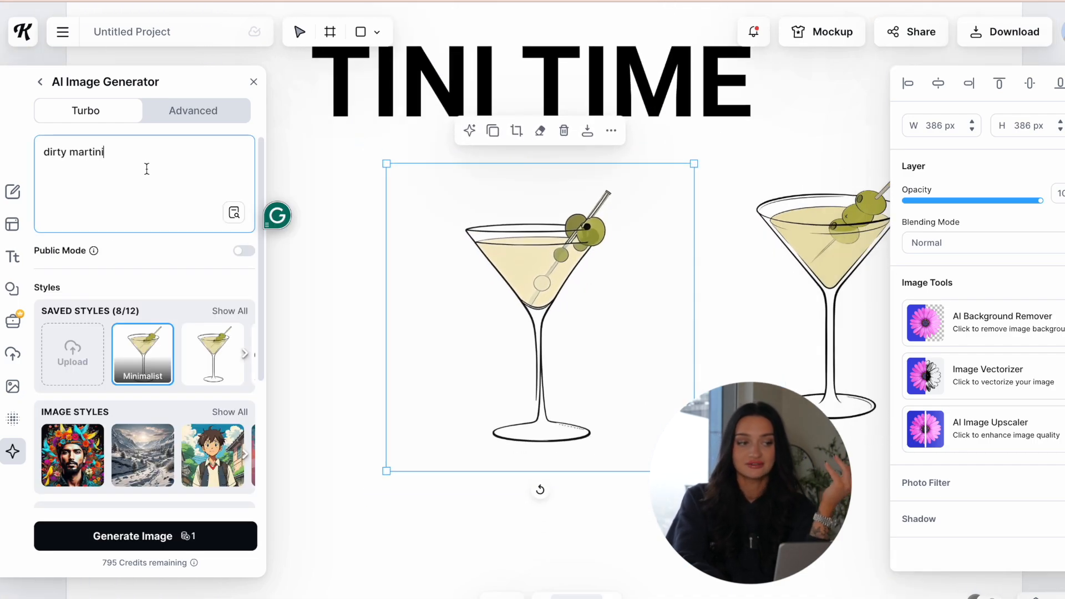
drag(71, 152, 37, 156)
key(BackSpace)
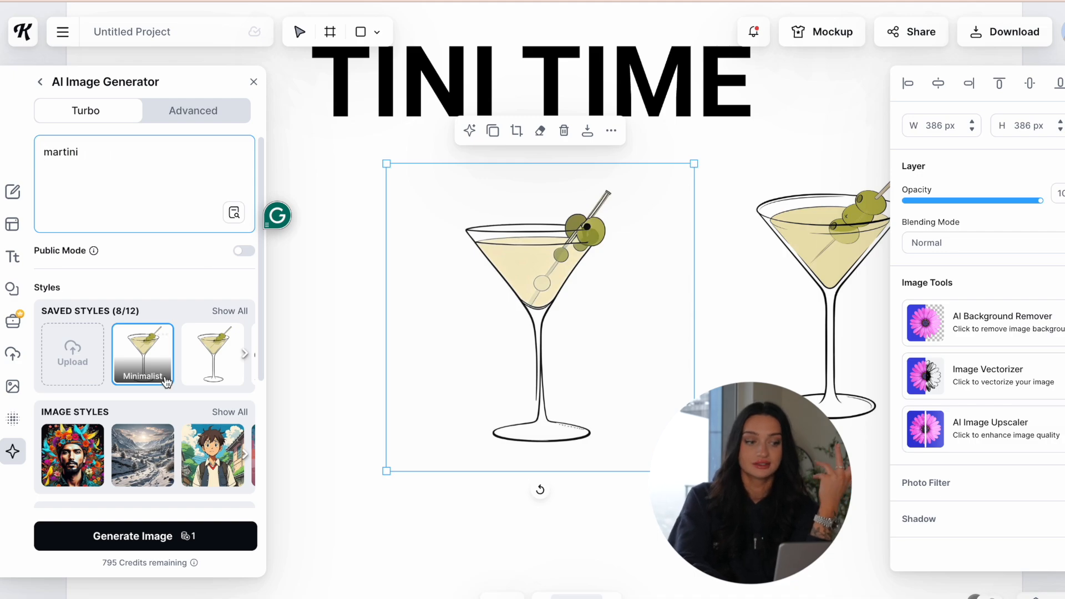
click(111, 535)
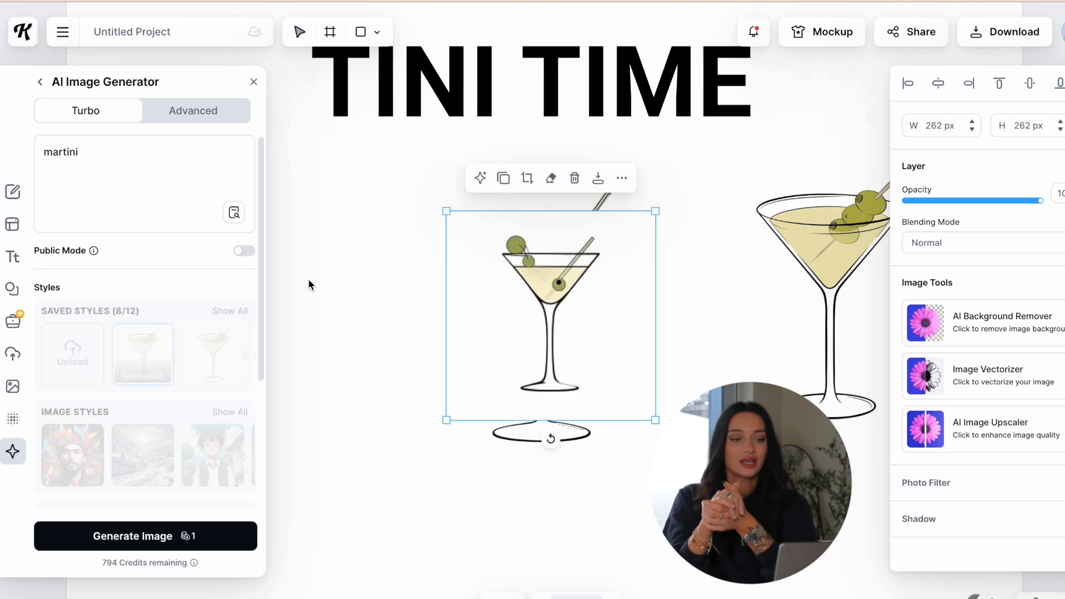
Move the new martini to the left and delete the earlier "dirty martini" image behind it.
drag(522, 295, 403, 310)
click(546, 281)
key(Delete)
click(428, 305)
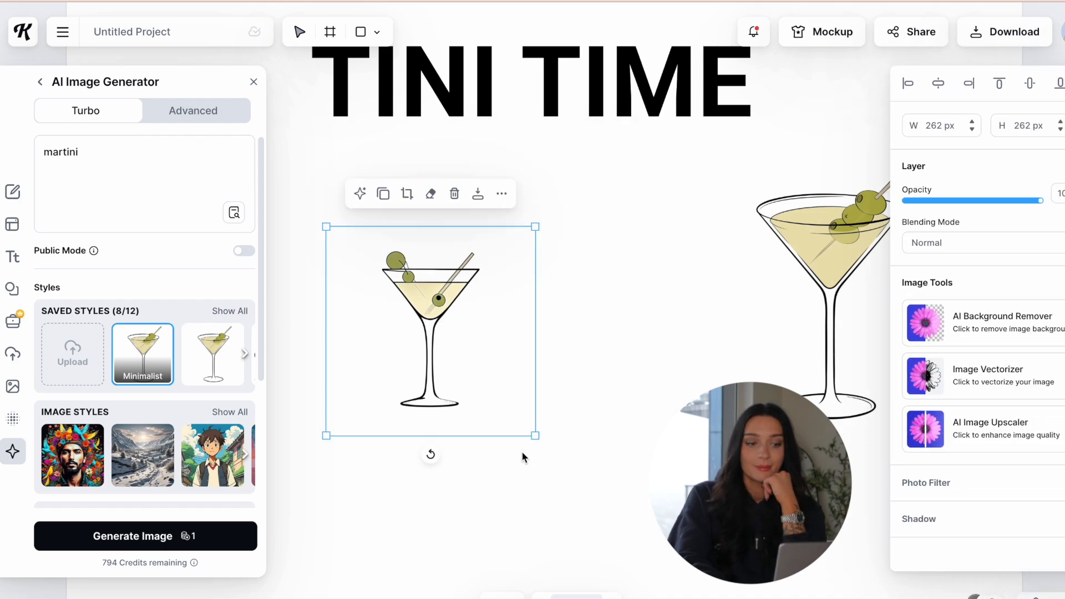
Enlarge the generated martini and arrange it side by side with the reference martini below the headline.
drag(539, 441, 652, 554)
drag(501, 392, 512, 348)
drag(824, 252, 808, 292)
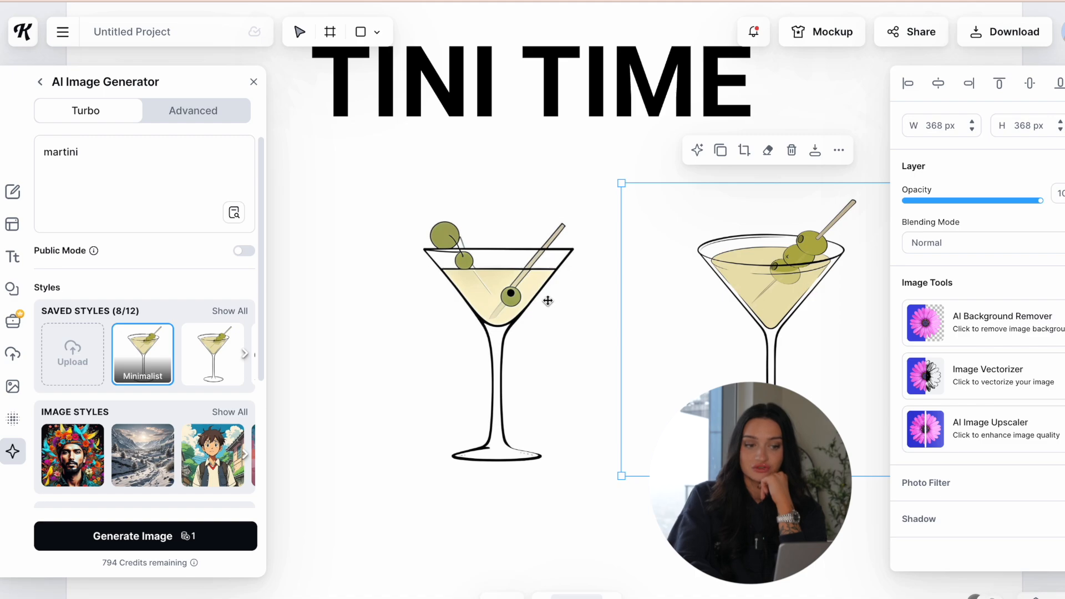
scroll(547, 301, up, 2)
scroll(555, 297, down, 2)
scroll(685, 276, left, 2)
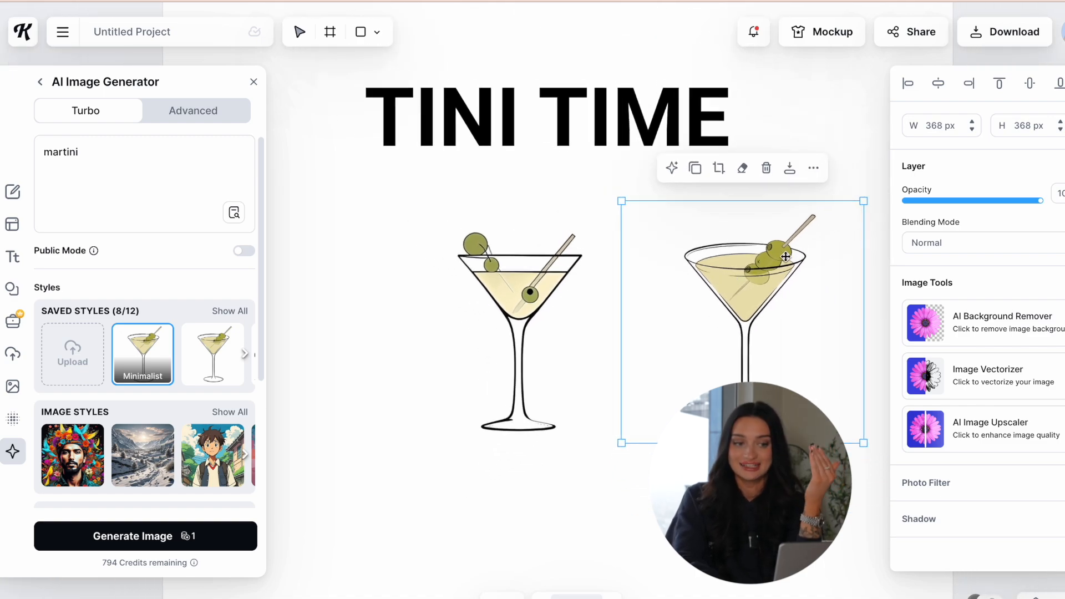
scroll(788, 255, down, 1)
Shift the generated martini slightly left and generate one more "martini" image in the Minimalist style.
drag(579, 304, 520, 293)
click(216, 230)
click(138, 541)
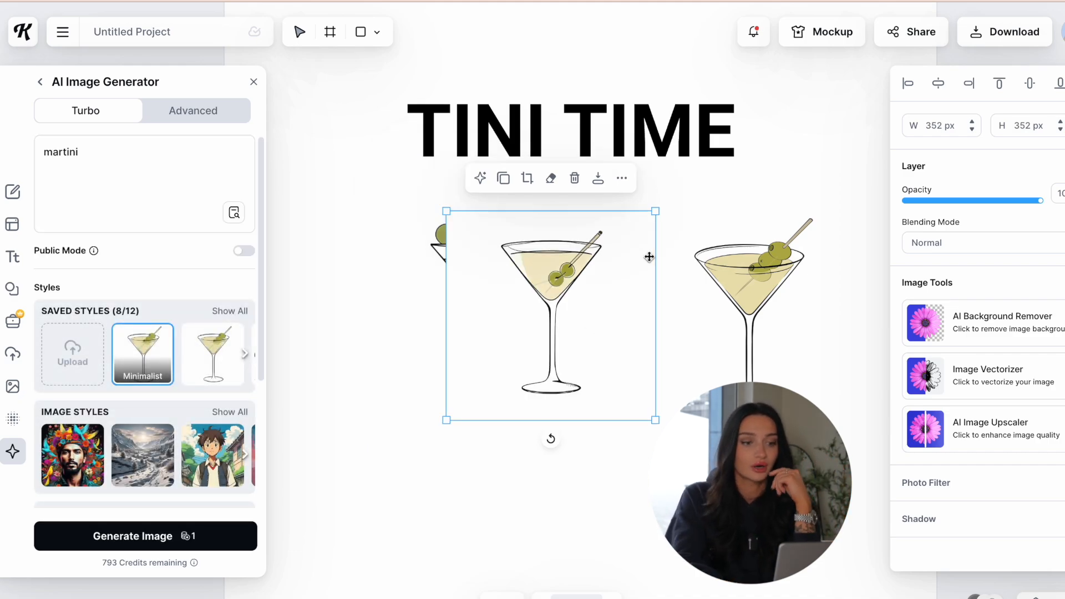
Clear the older generated martini and the reference from the artboard, and enlarge the new two-olive martini below the headline.
drag(647, 257, 634, 309)
click(440, 236)
click(710, 329)
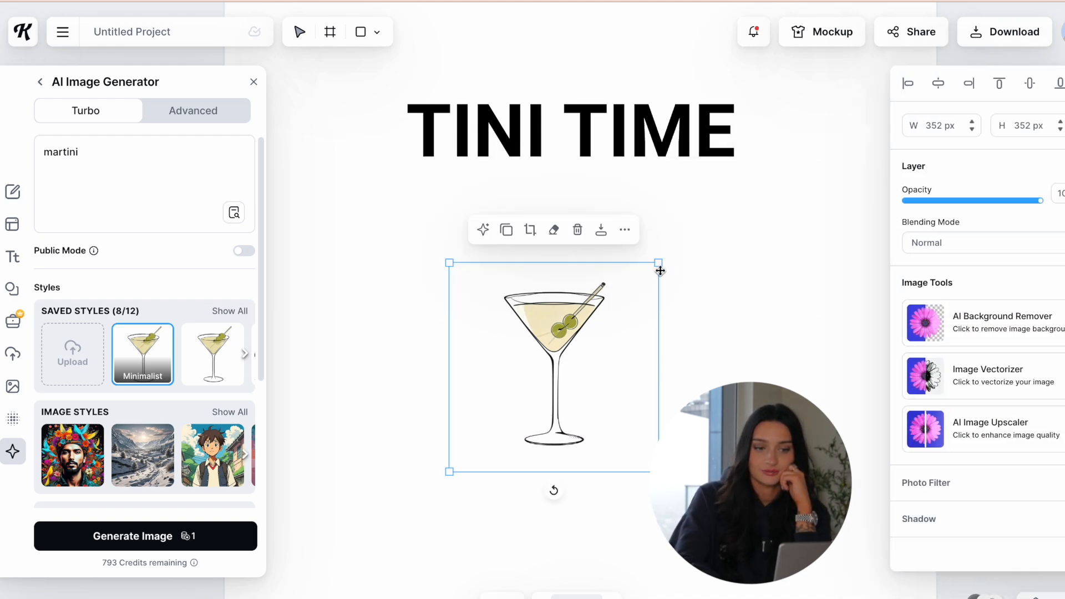
drag(658, 268, 808, 162)
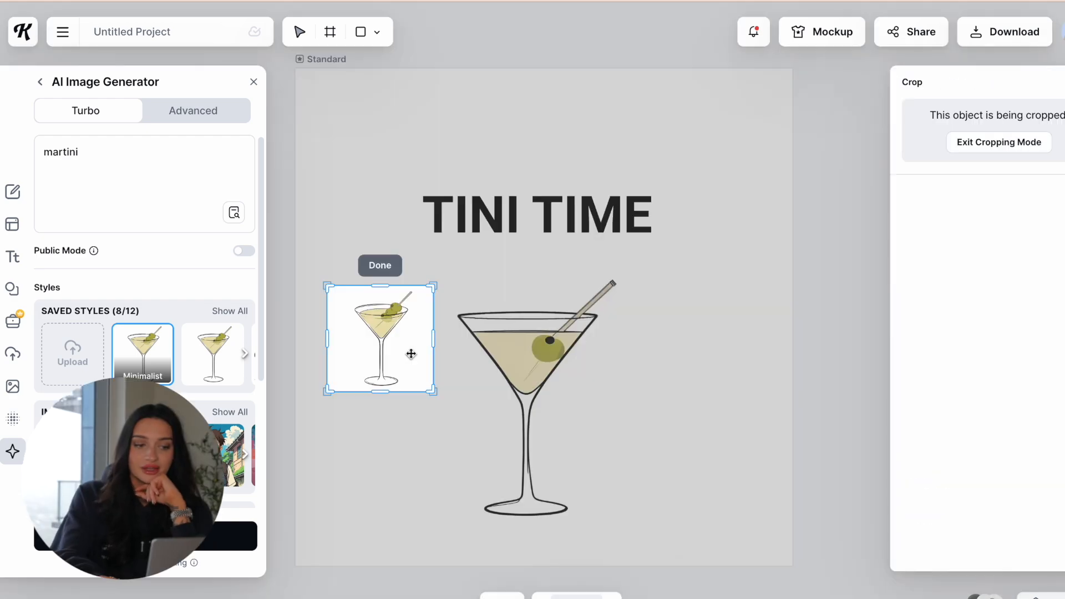
Delete the small reference martini and move the large one-olive martini slightly right under the headline.
key(Delete)
click(508, 376)
drag(546, 372, 569, 369)
Remove the background from the one-olive martini image with the AI Background Remover and reposition it below the headline.
click(965, 318)
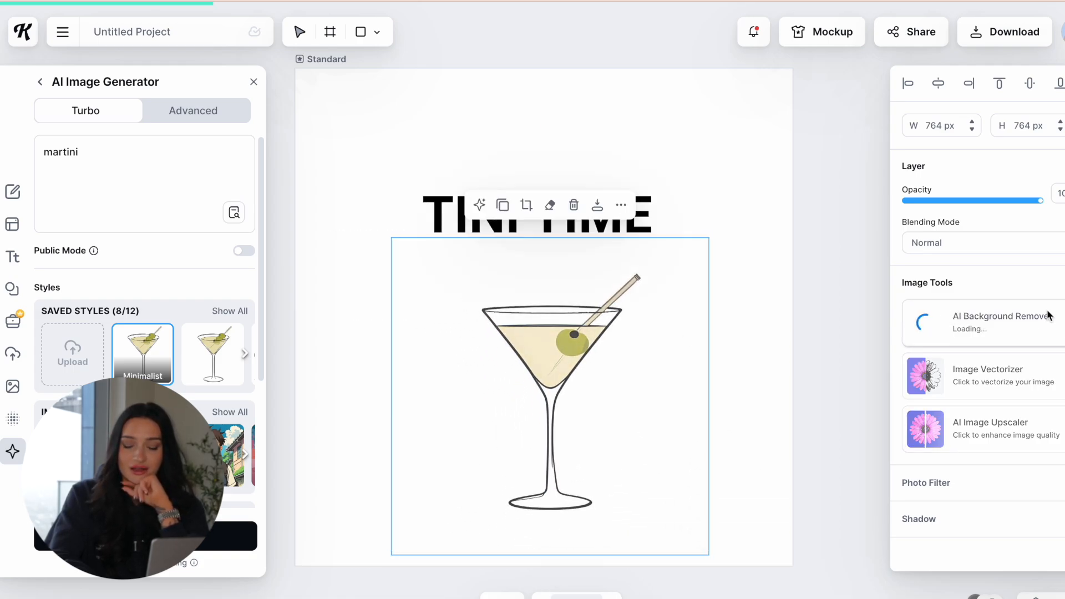
scroll(622, 381, up, 1)
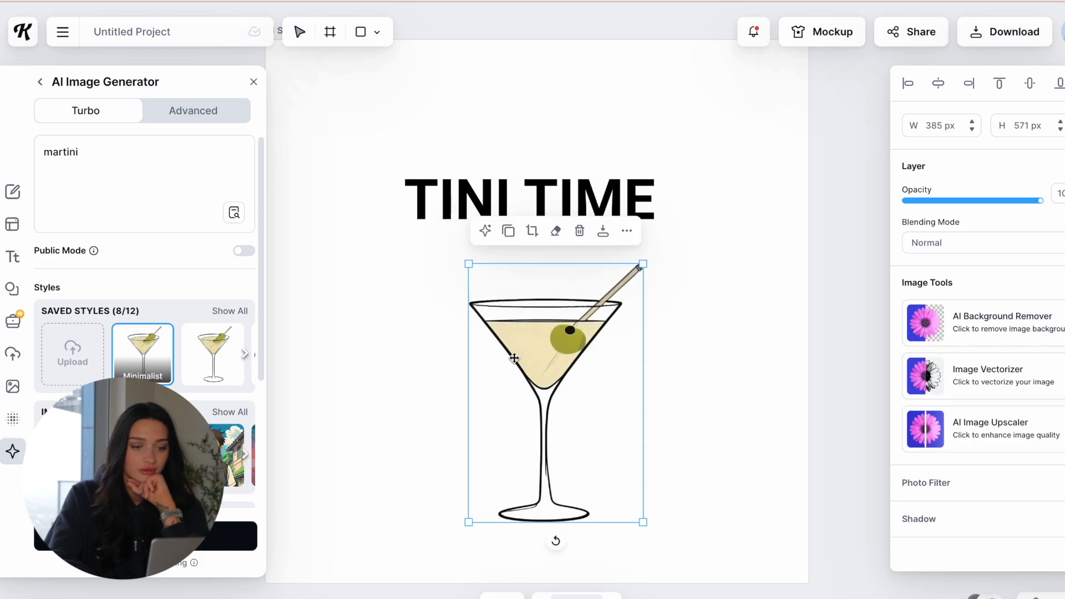
drag(560, 337, 547, 355)
Move the martini closer to the headline and vectorize it with the Image Vectorizer using 5 colors.
scroll(577, 281, up, 5)
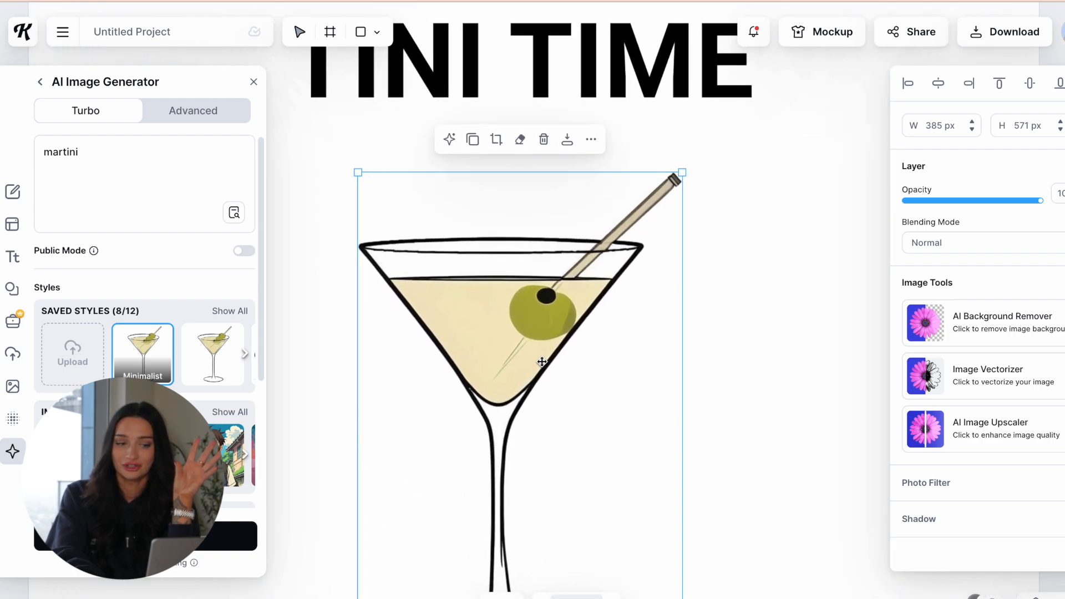
drag(578, 282, 558, 277)
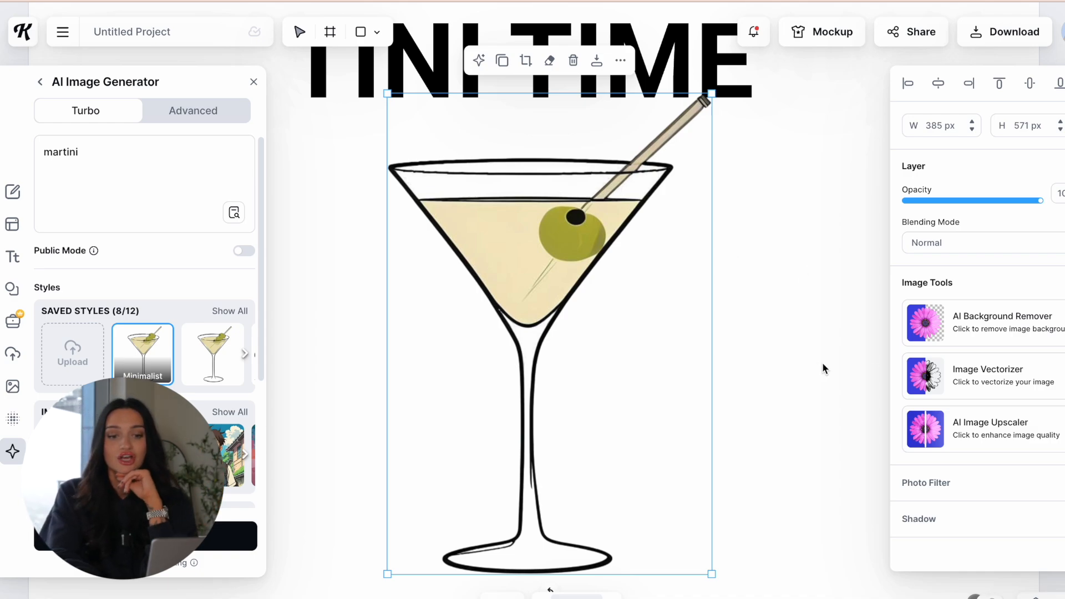
click(1015, 380)
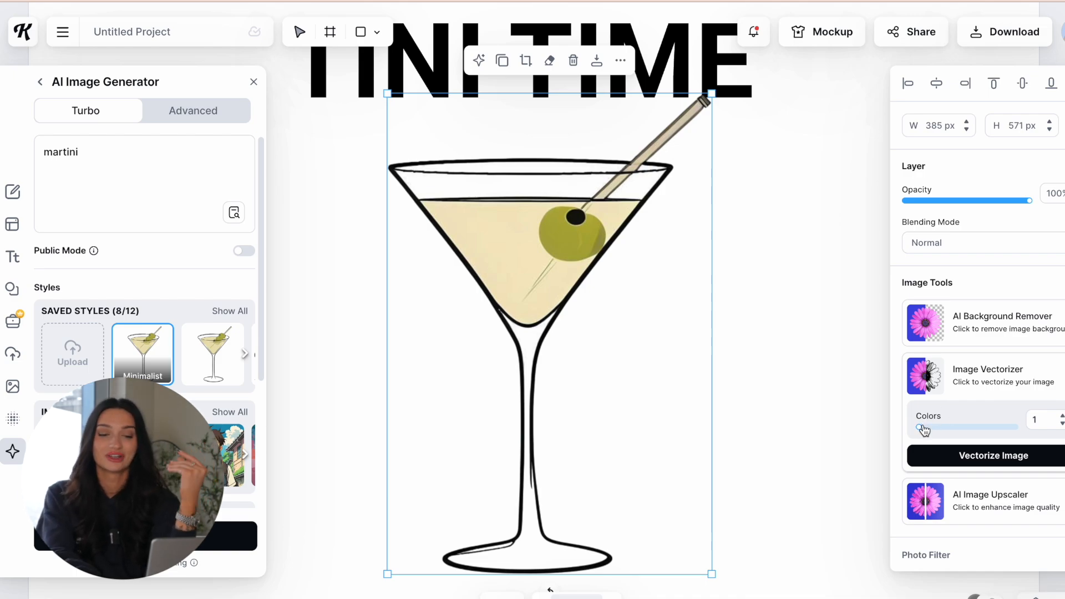
drag(927, 430, 950, 432)
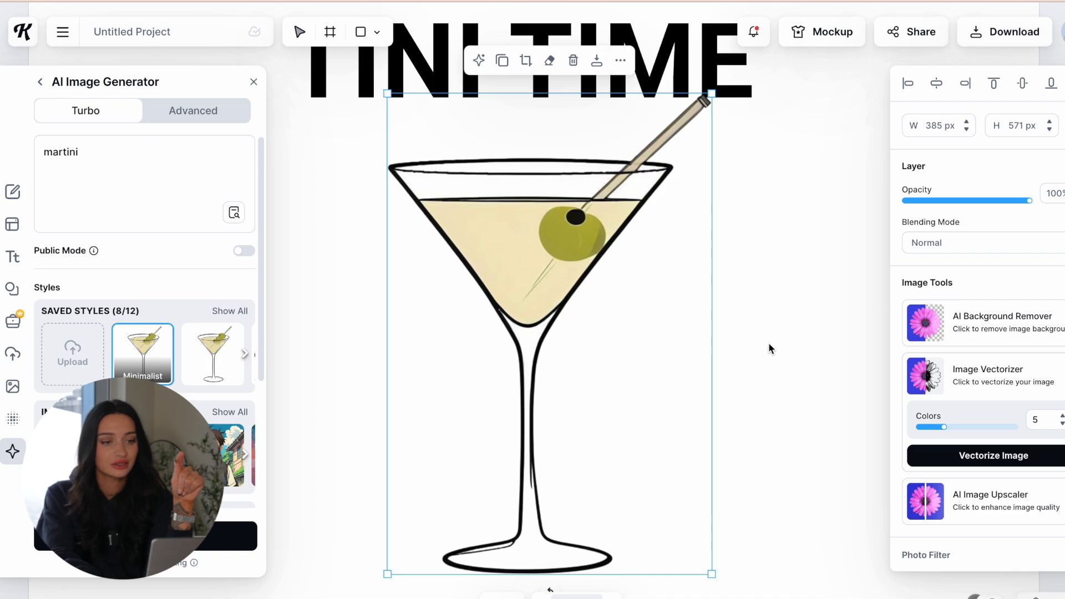
click(943, 455)
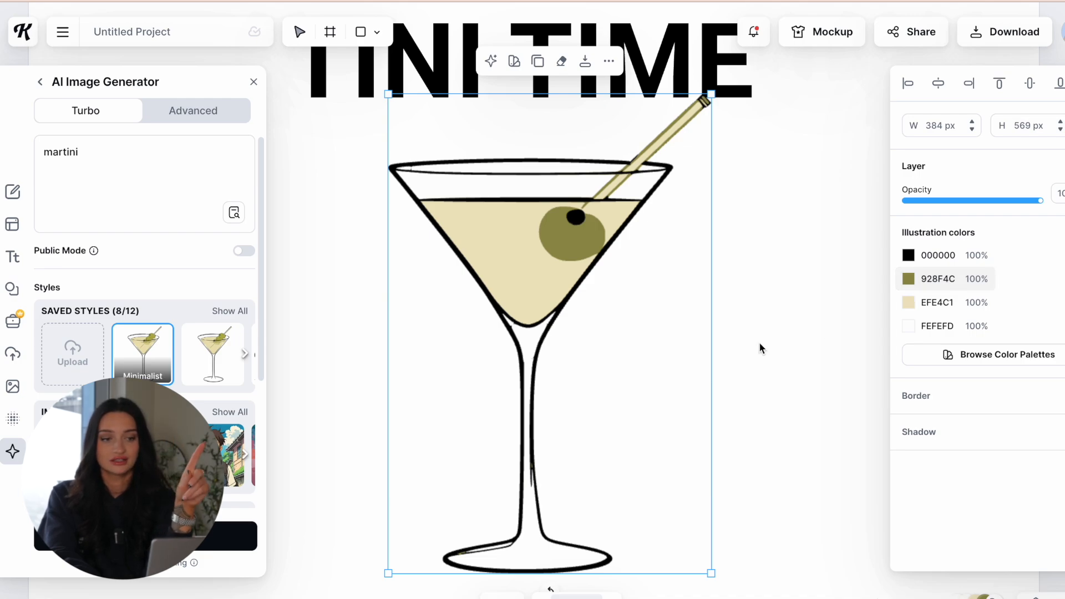
scroll(760, 342, down, 3)
click(765, 307)
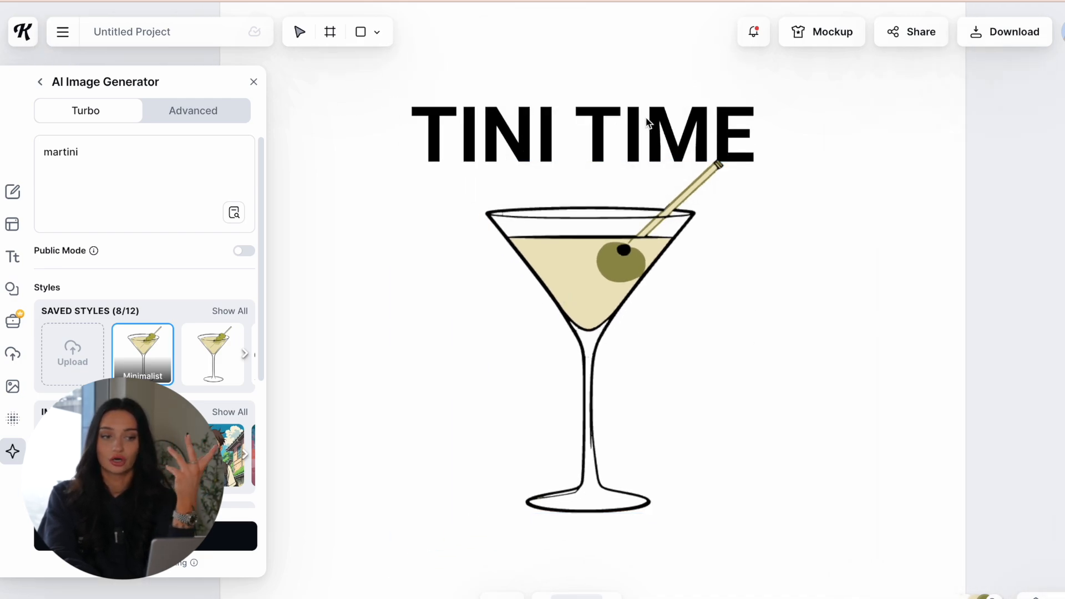
Switch to Printify's embroidery help page and copy the thread color chart image.
scroll(576, 291, down, 3)
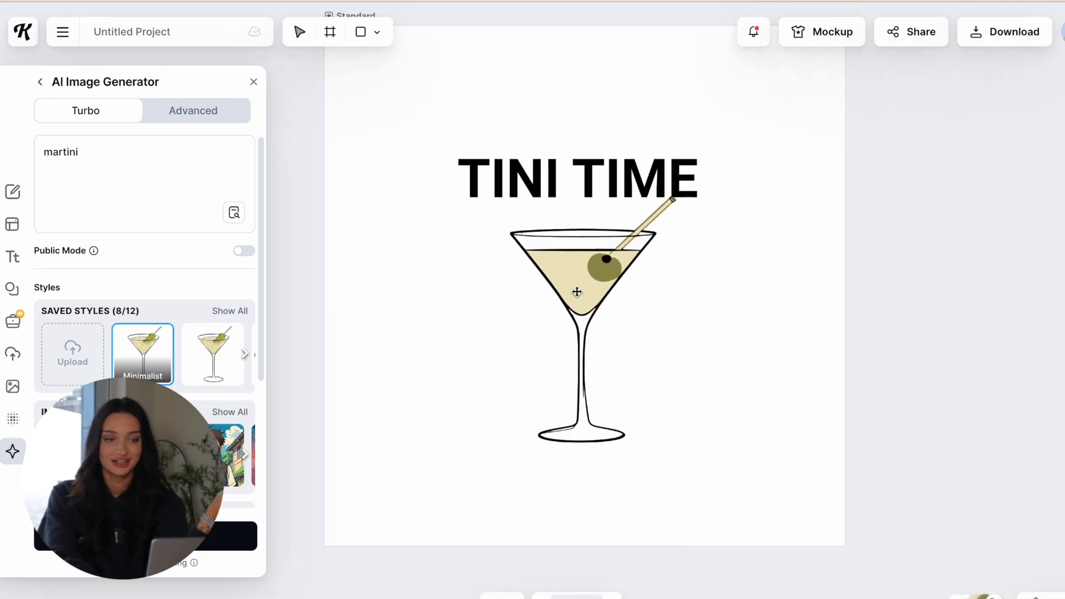
scroll(577, 291, up, 5)
click(577, 292)
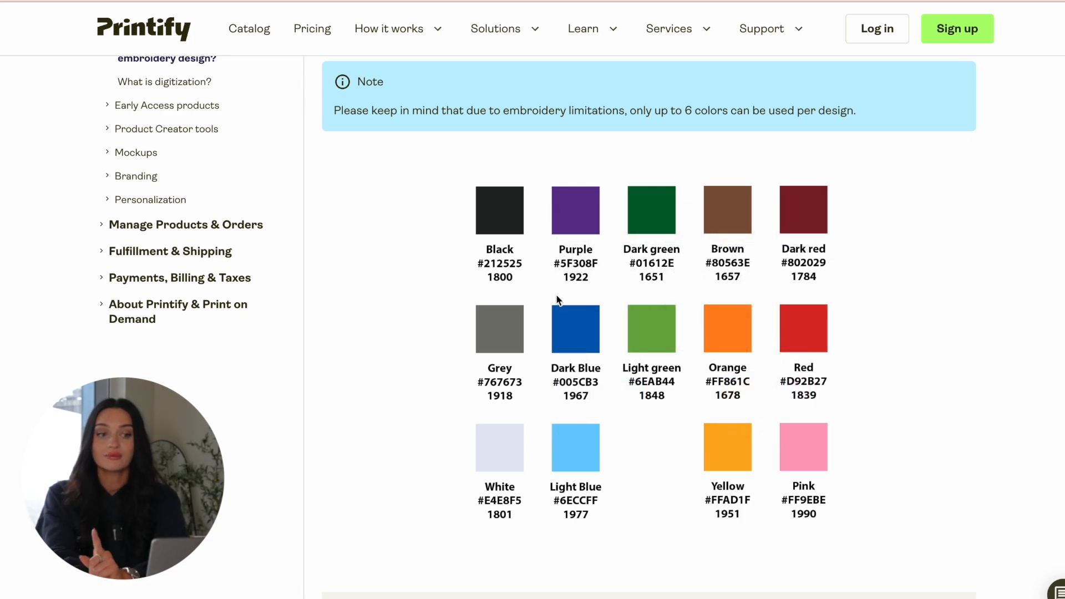
right_click(580, 312)
click(606, 348)
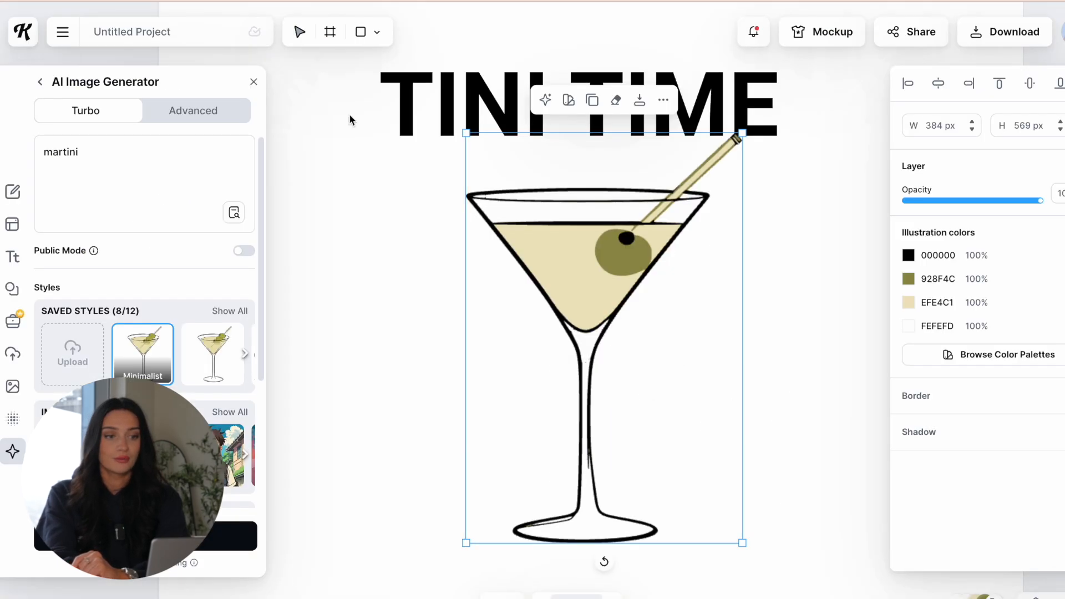
Return to Kittl and draw a second artboard about 793 × 746 px beside the design artboard.
scroll(353, 121, down, 3)
click(659, 173)
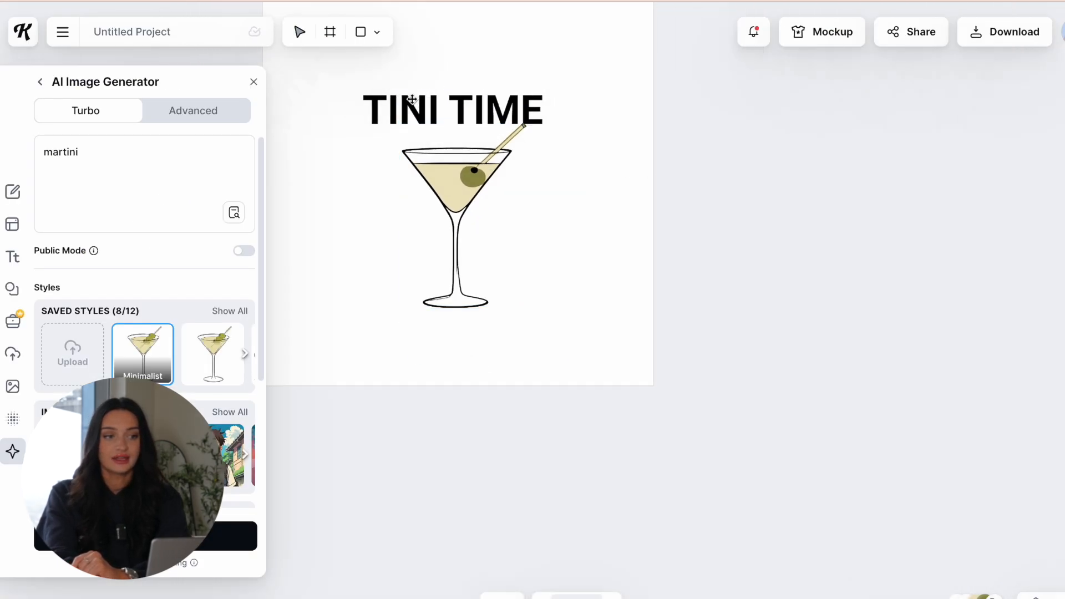
click(331, 35)
drag(724, 144, 981, 386)
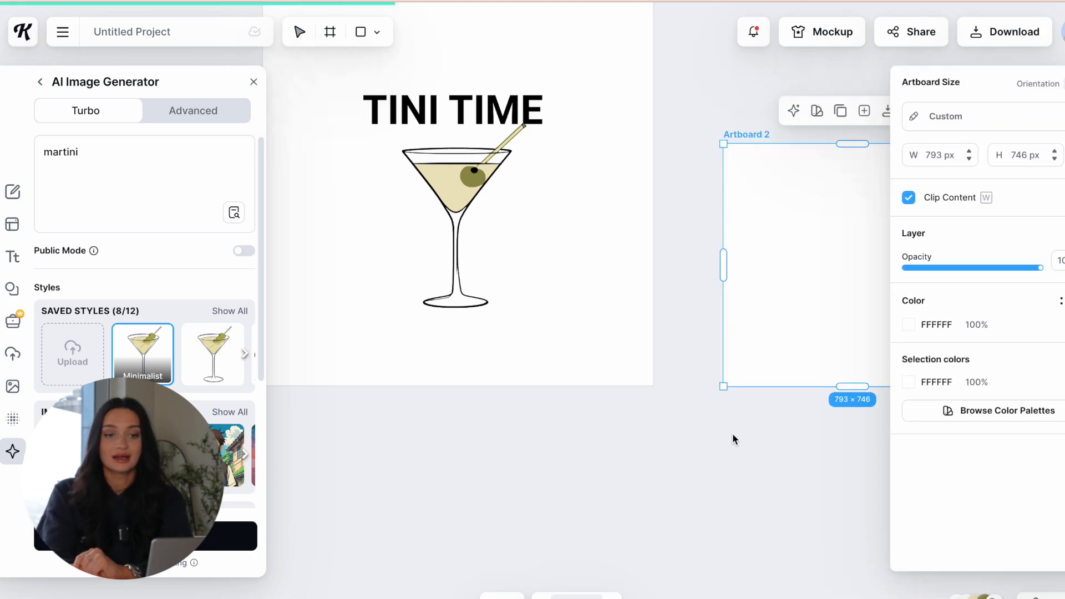
Paste the thread color chart and position it centrally on the new artboard.
key(super+v)
drag(570, 325, 862, 287)
click(741, 449)
scroll(931, 185, up, 1)
mouse_move(797, 241)
mouse_down()
mouse_move(792, 220)
mouse_move(805, 227)
mouse_up()
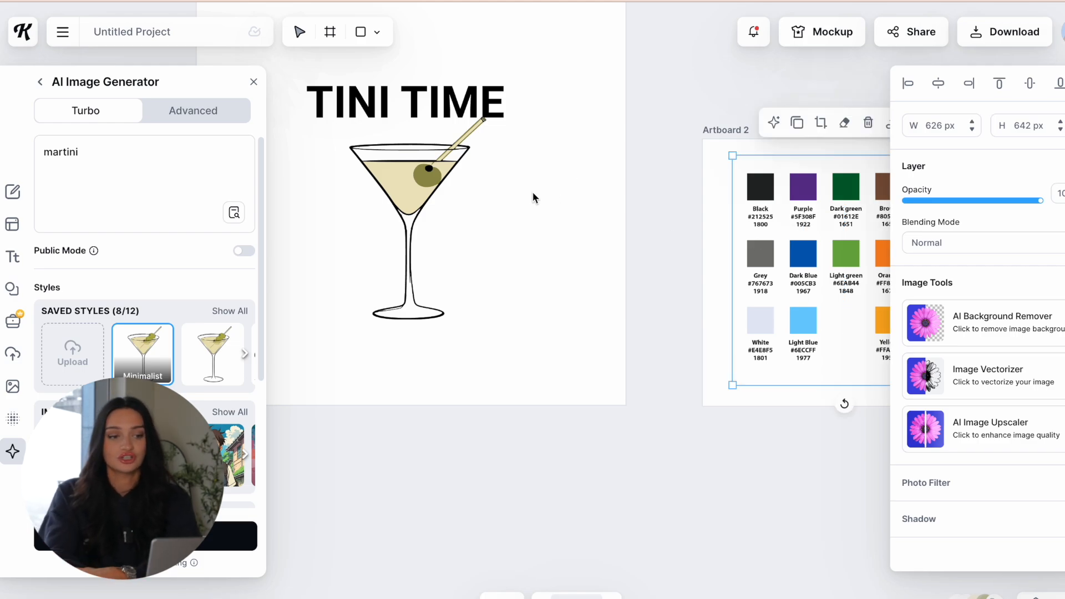
Recolor the martini's black outline to the chart's Black thread color, 212525, using the color sampler.
click(405, 188)
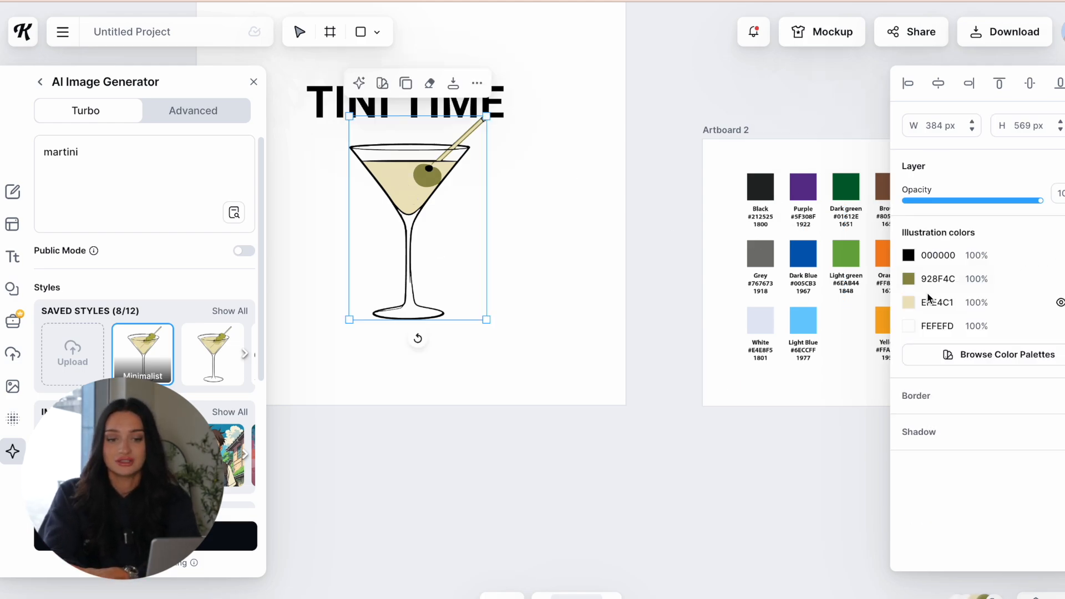
click(910, 256)
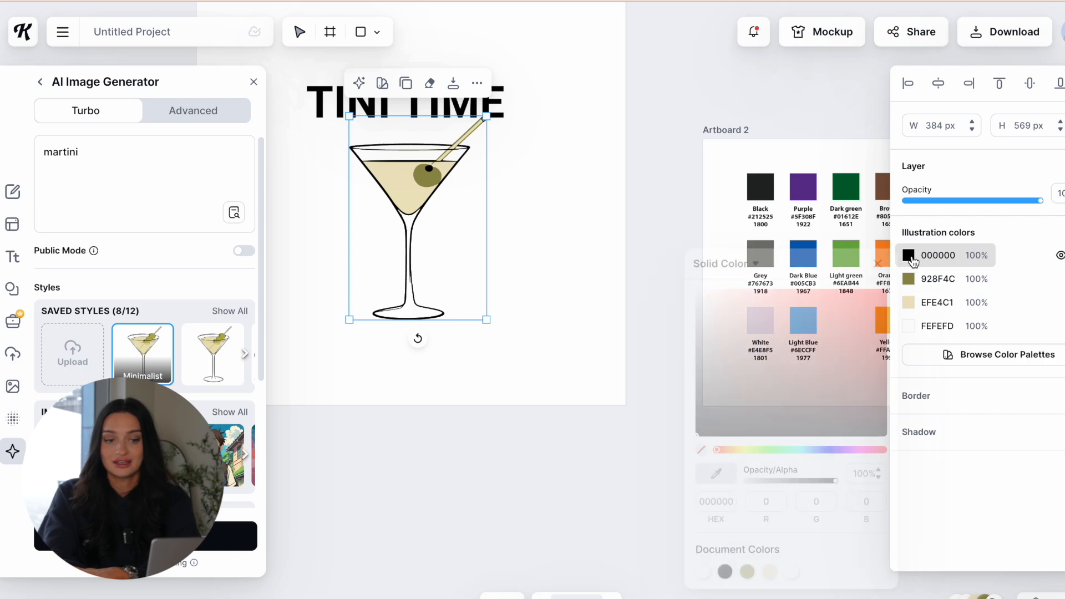
click(764, 185)
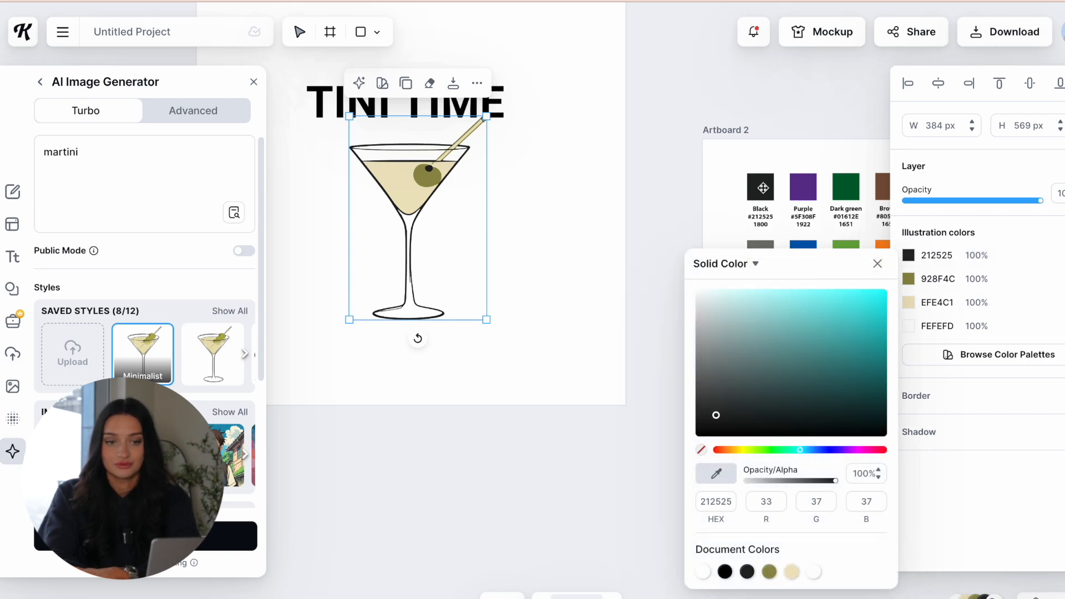
click(715, 478)
click(760, 186)
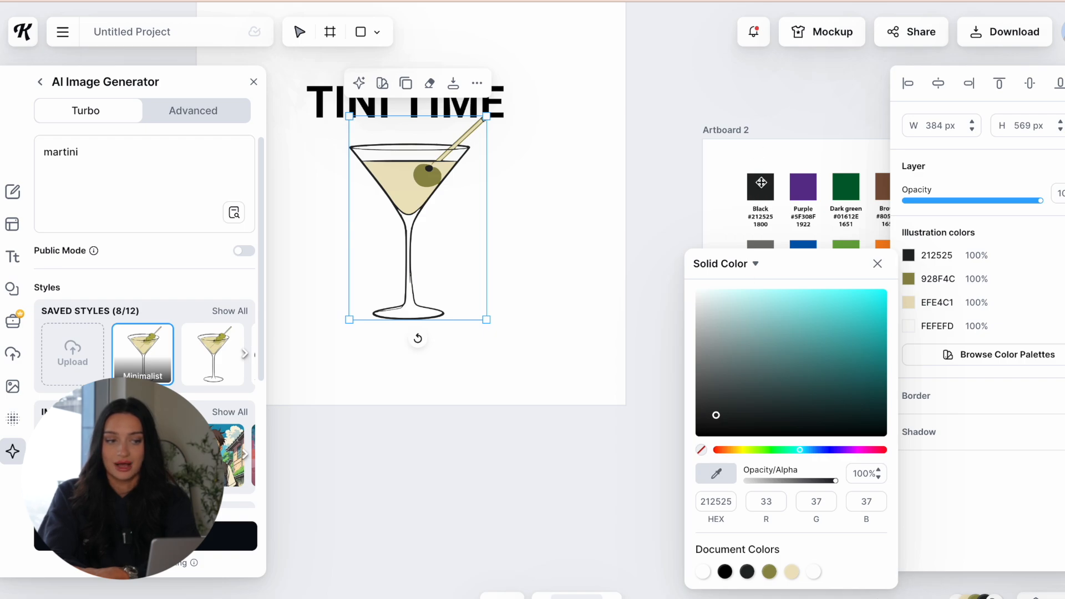
click(495, 192)
scroll(699, 125, up, 3)
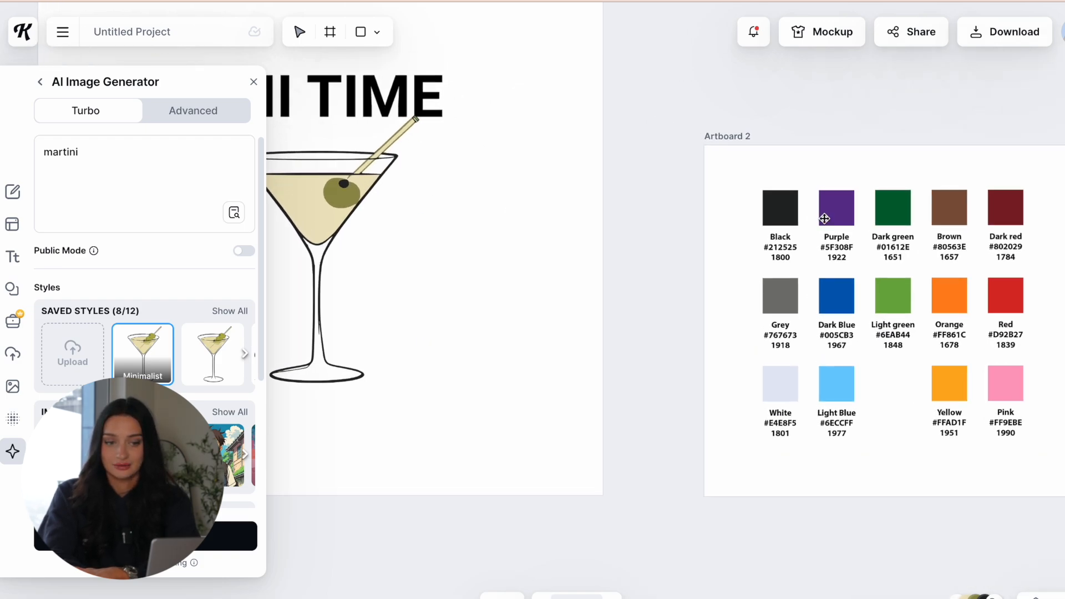
Recolor the martini's olive green to the chart's Light green thread color, 6EAB44.
click(371, 193)
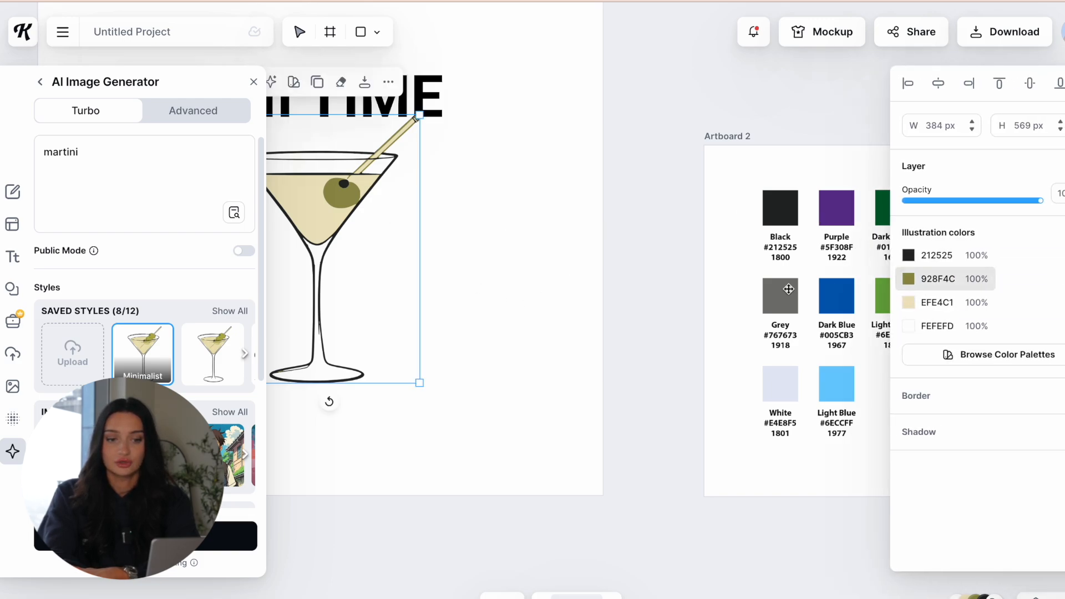
click(908, 278)
click(717, 498)
click(853, 271)
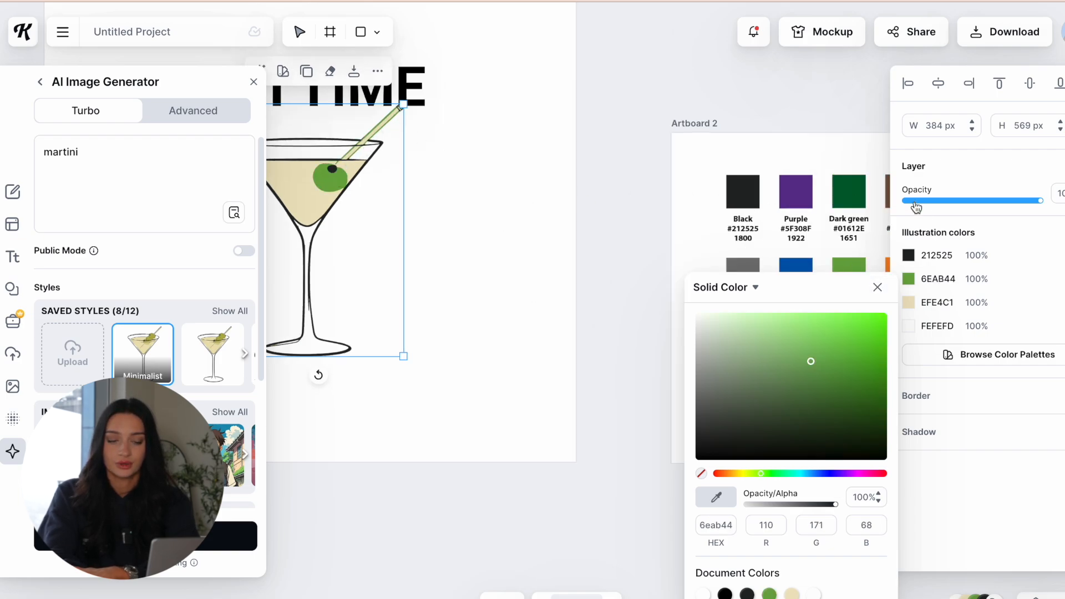
Recolor the martini's beige drink to the chart's White thread color, E4E8F5.
click(908, 303)
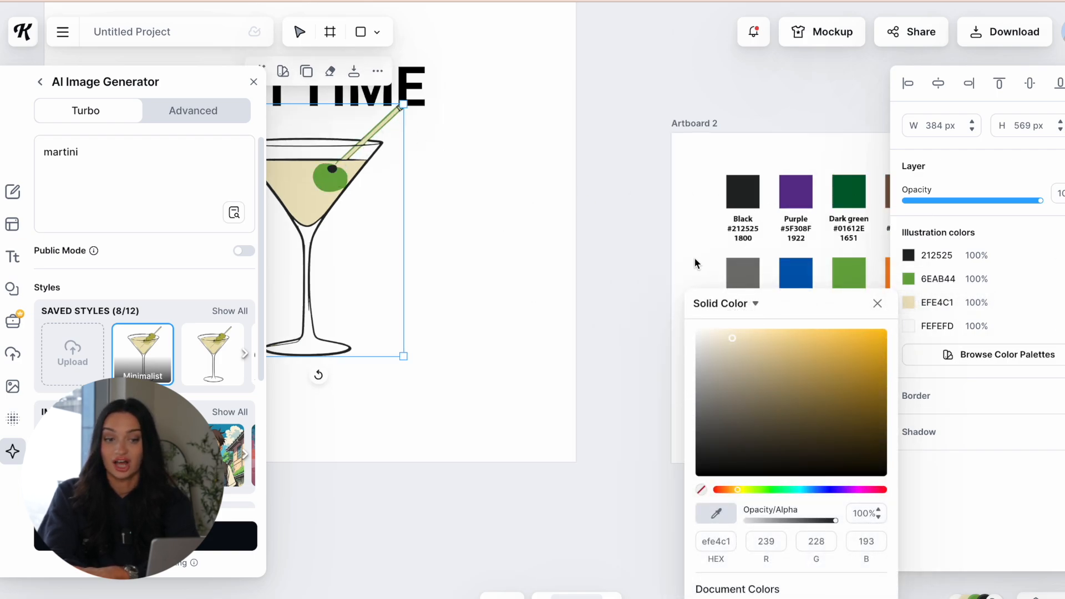
scroll(716, 228, down, 5)
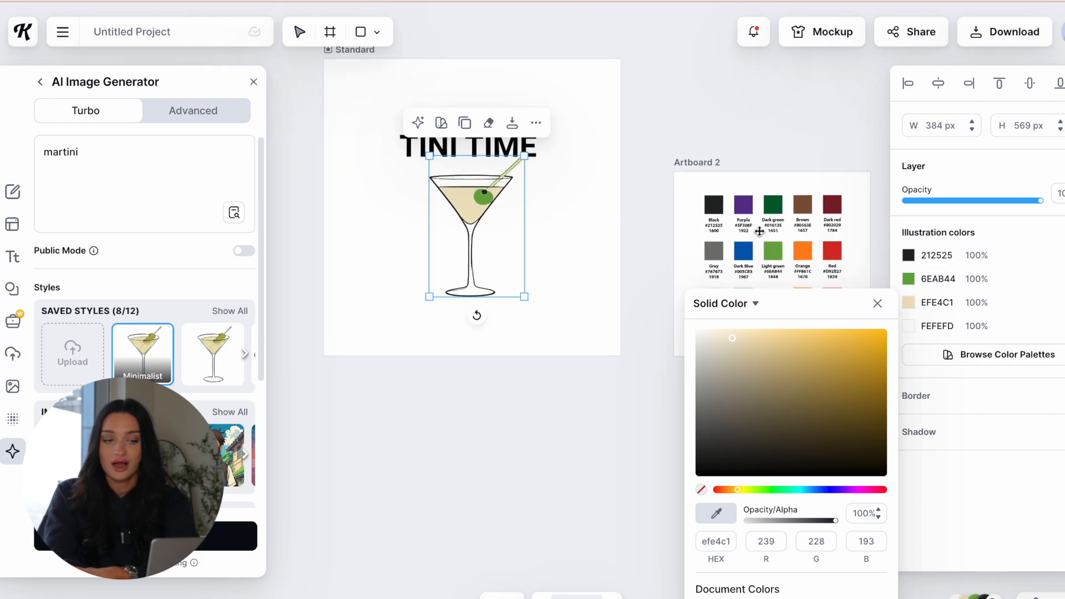
scroll(814, 277, up, 3)
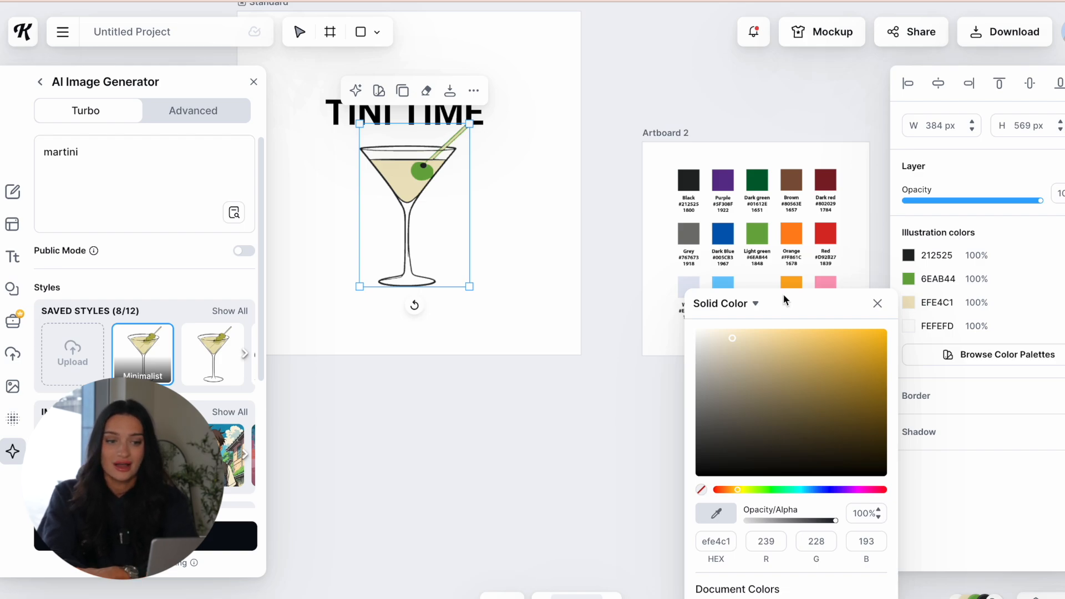
click(717, 515)
click(690, 238)
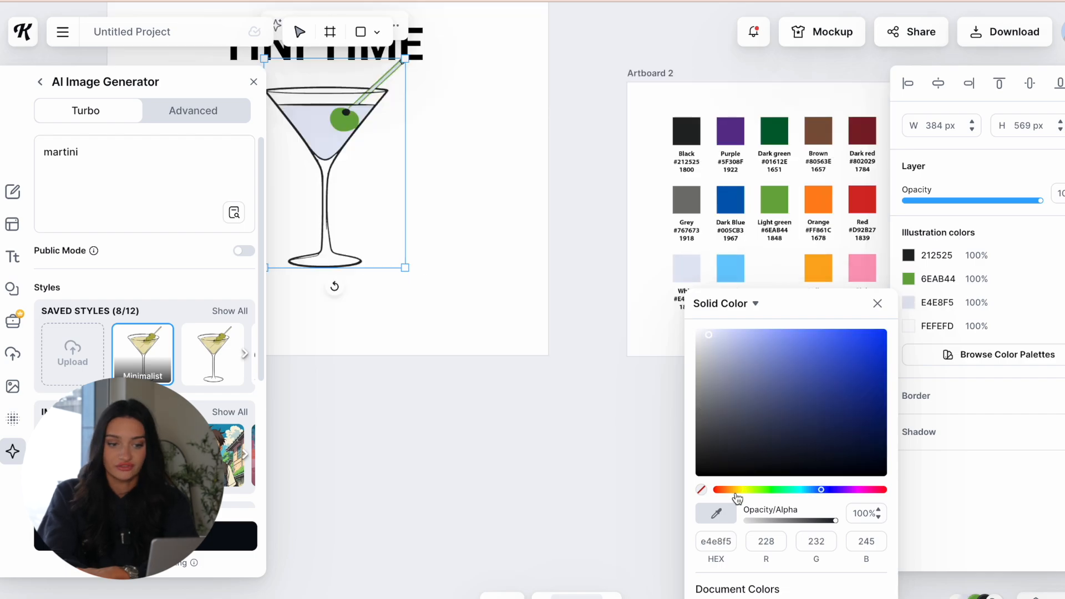
click(684, 272)
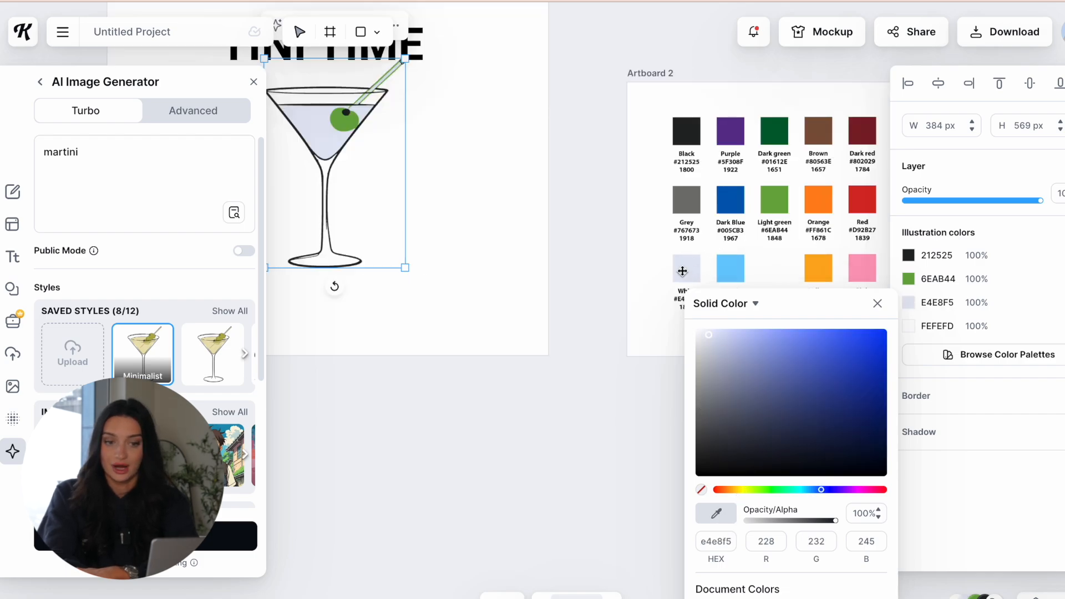
Try the chart's Black thread color, 212525, on the glass's off-white areas and undo it.
click(910, 327)
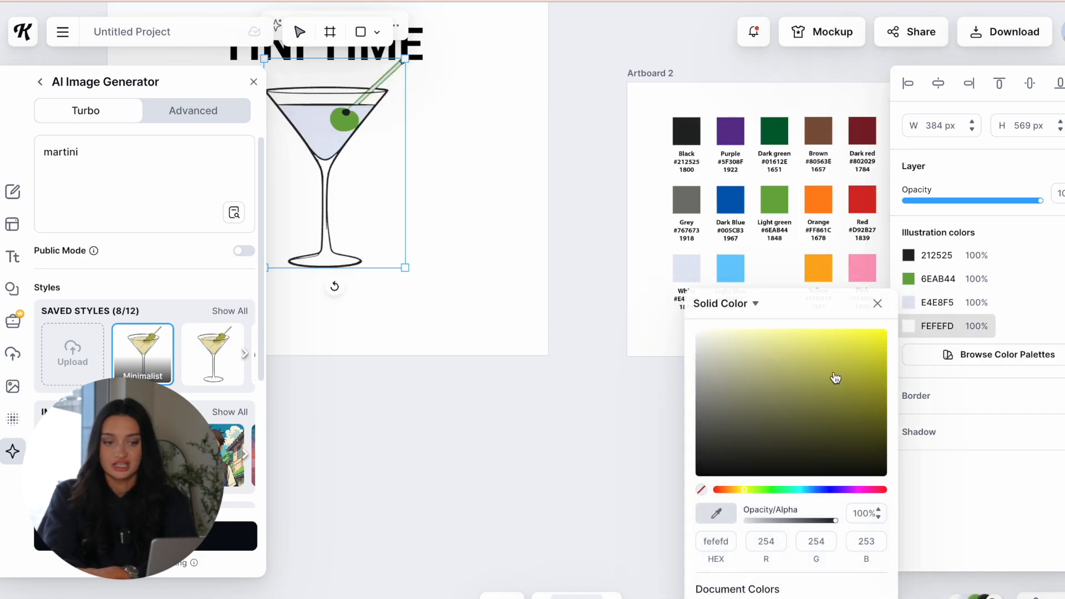
click(715, 523)
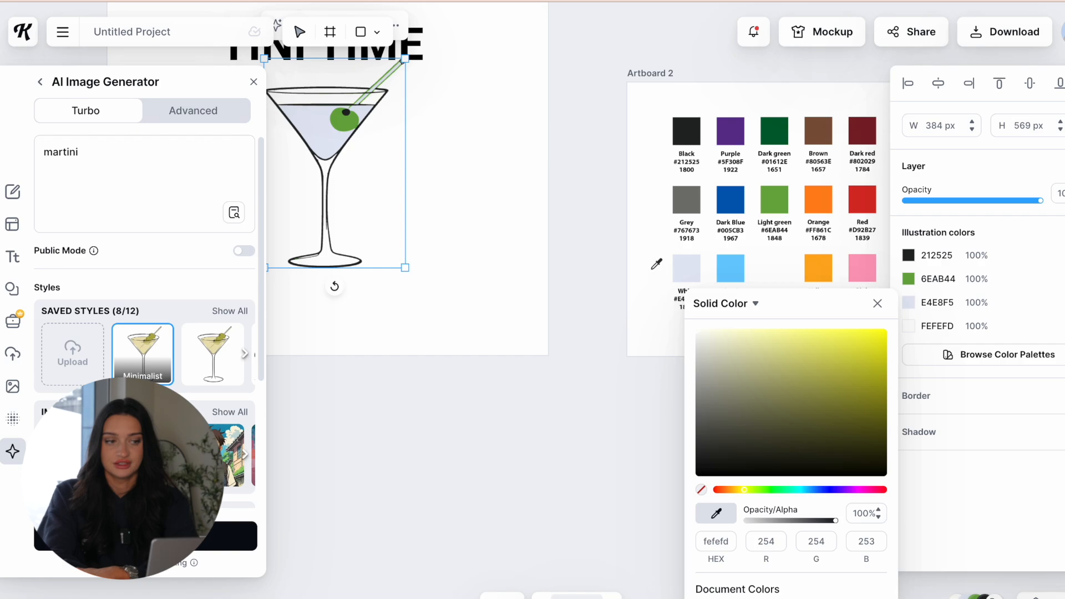
click(694, 133)
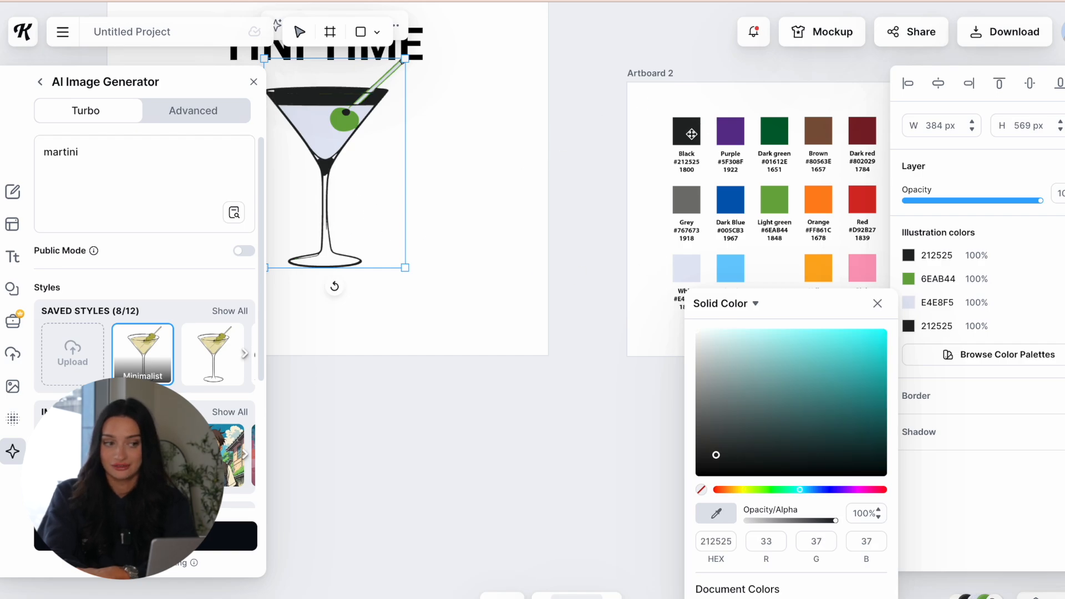
click(691, 133)
key(ctrl+z)
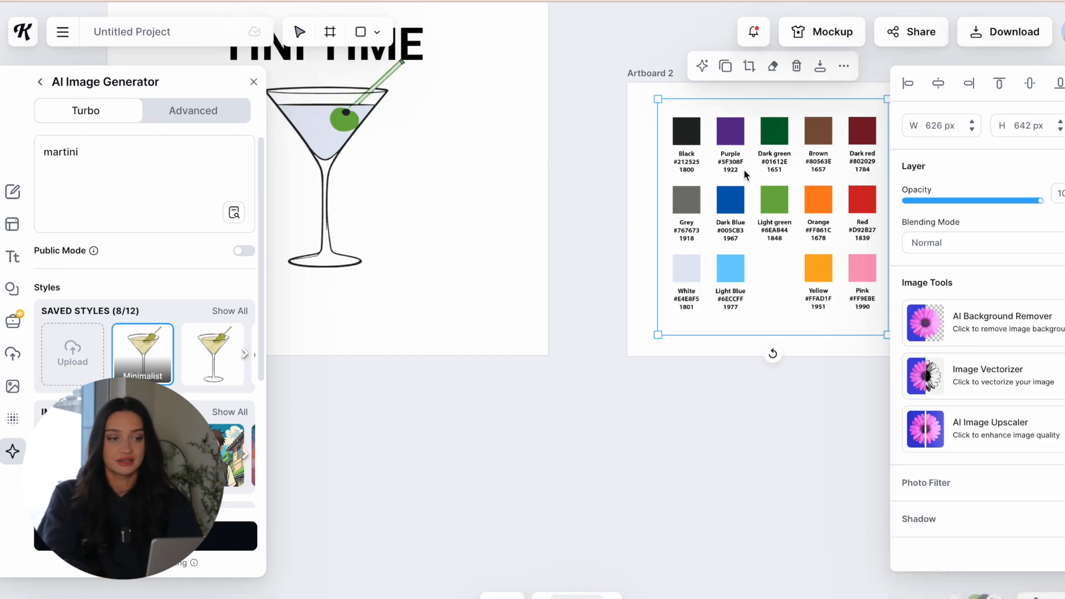
click(472, 203)
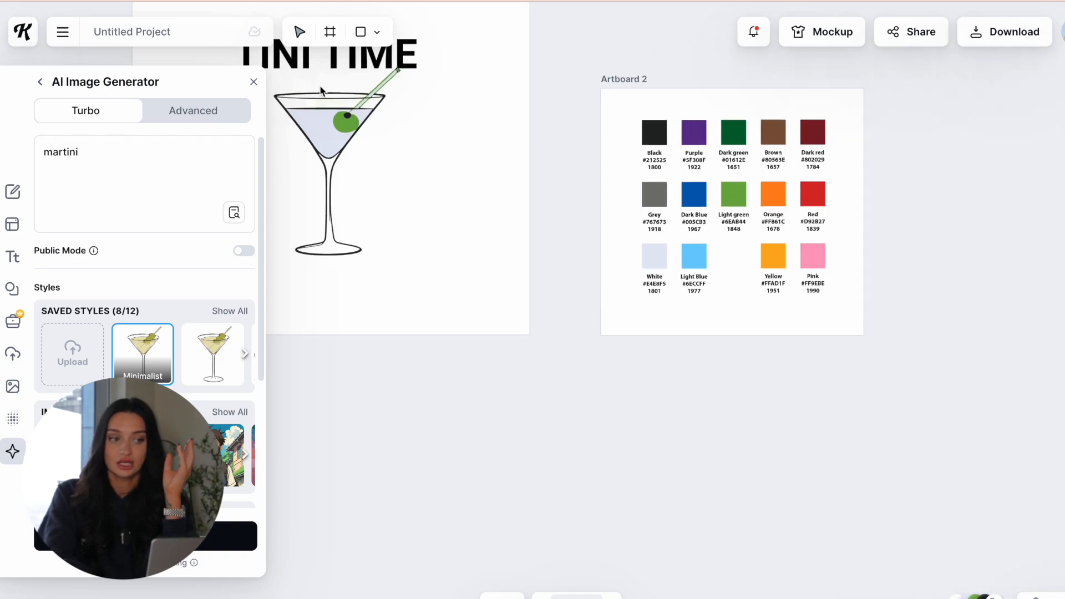
scroll(524, 168, up, 2)
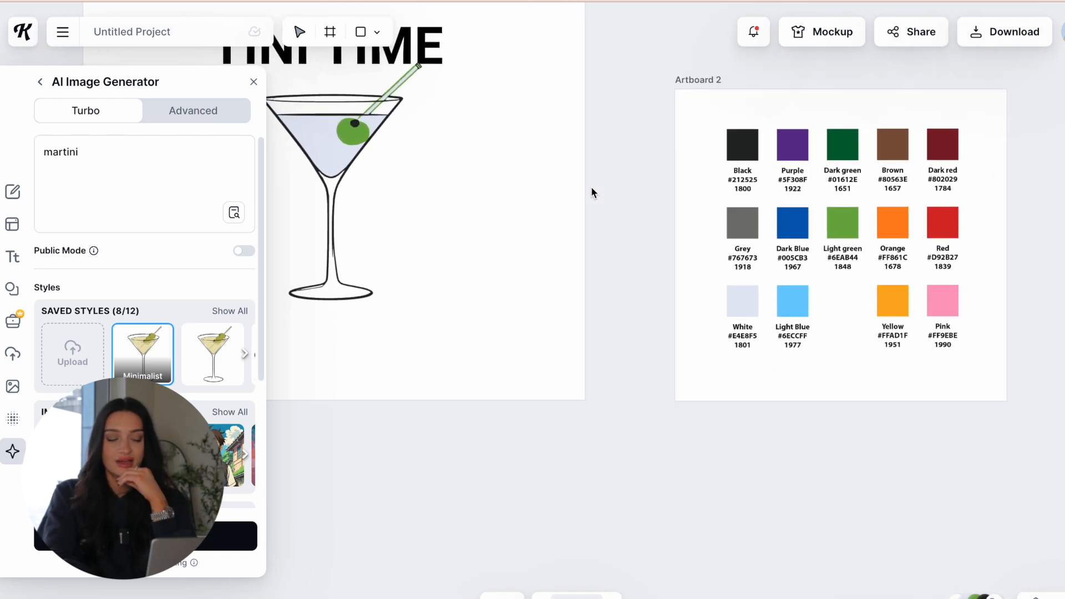
scroll(601, 210, down, 2)
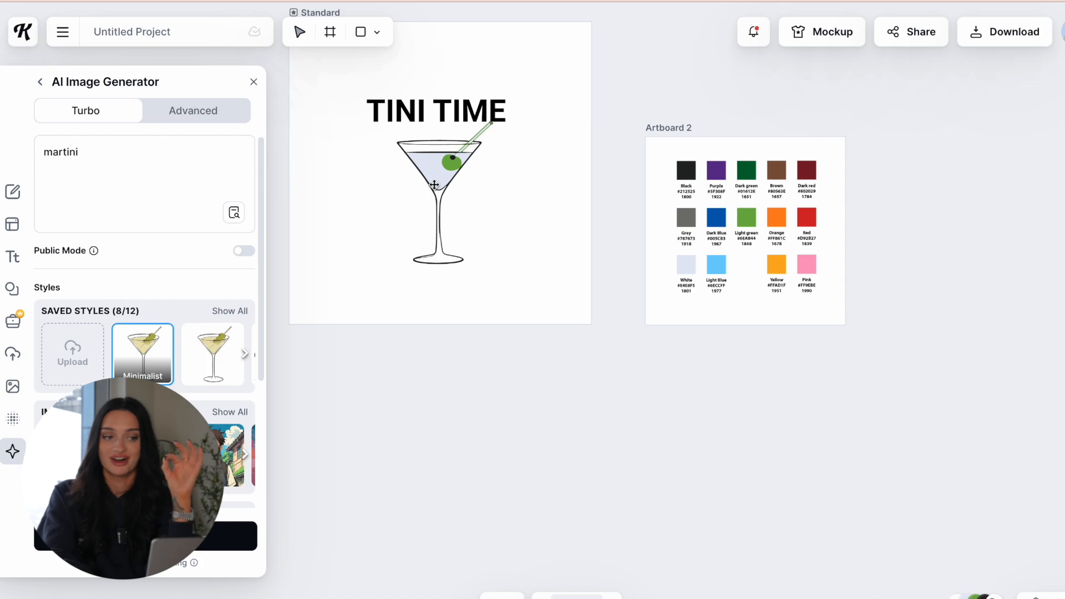
scroll(491, 159, up, 3)
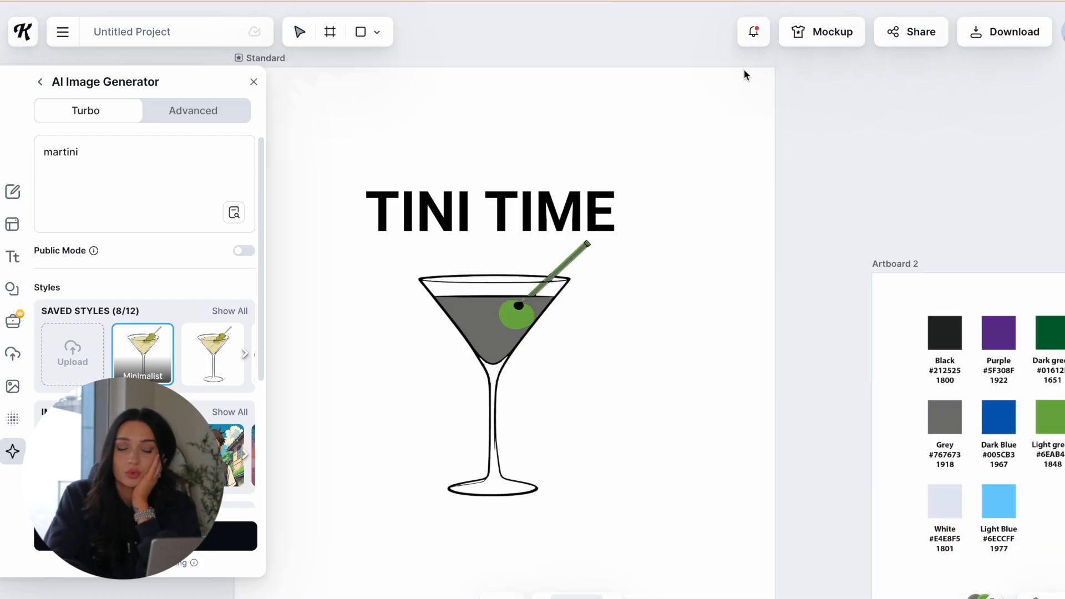
Download the design, add it to the left chest of the Printify crewneck sweatshirt and preview it.
click(994, 36)
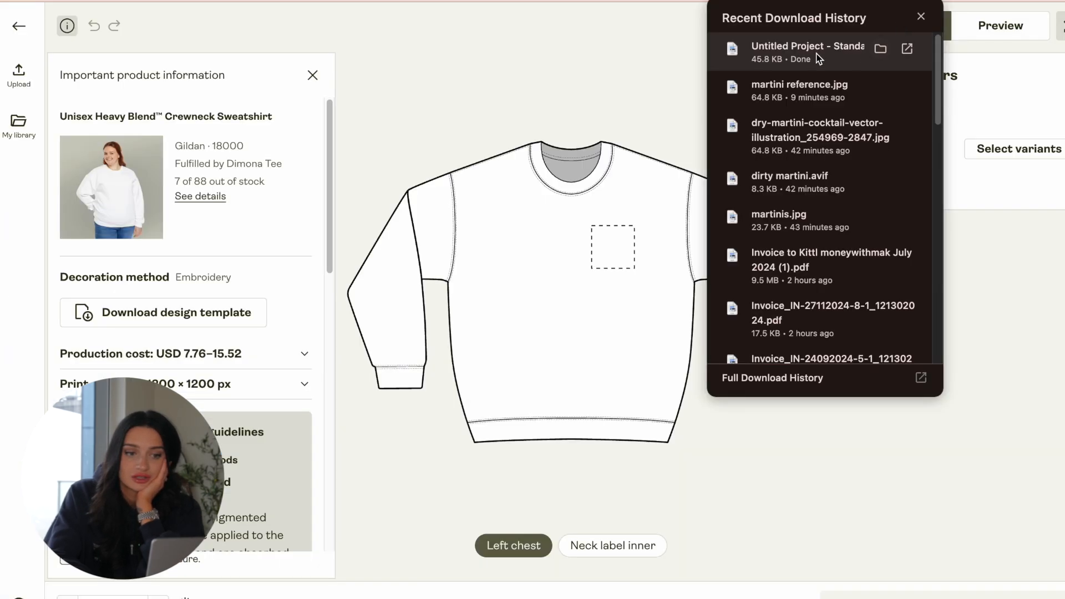
drag(820, 58, 642, 304)
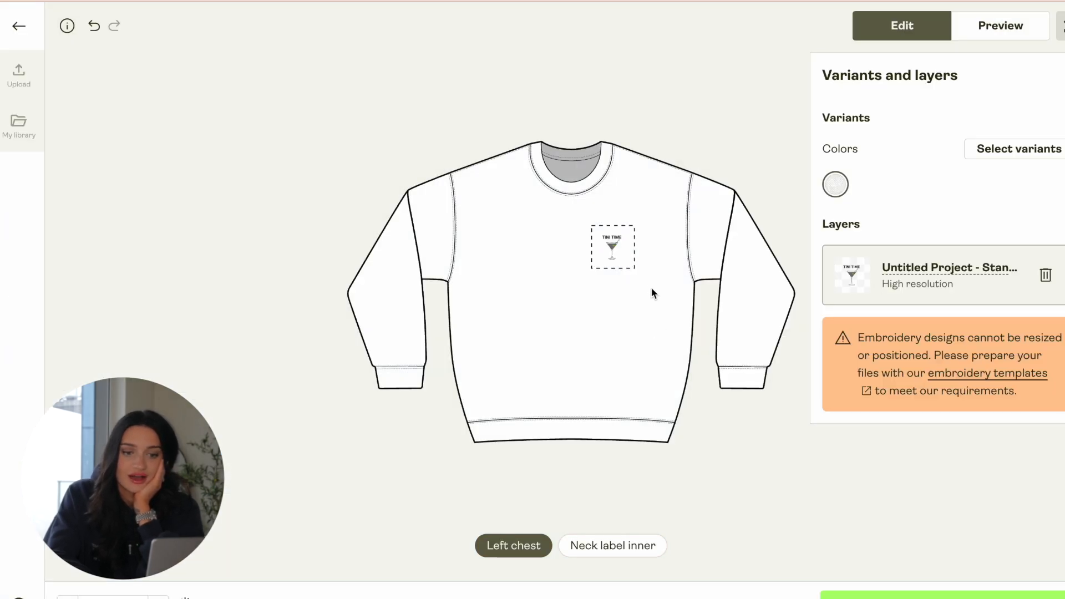
click(993, 25)
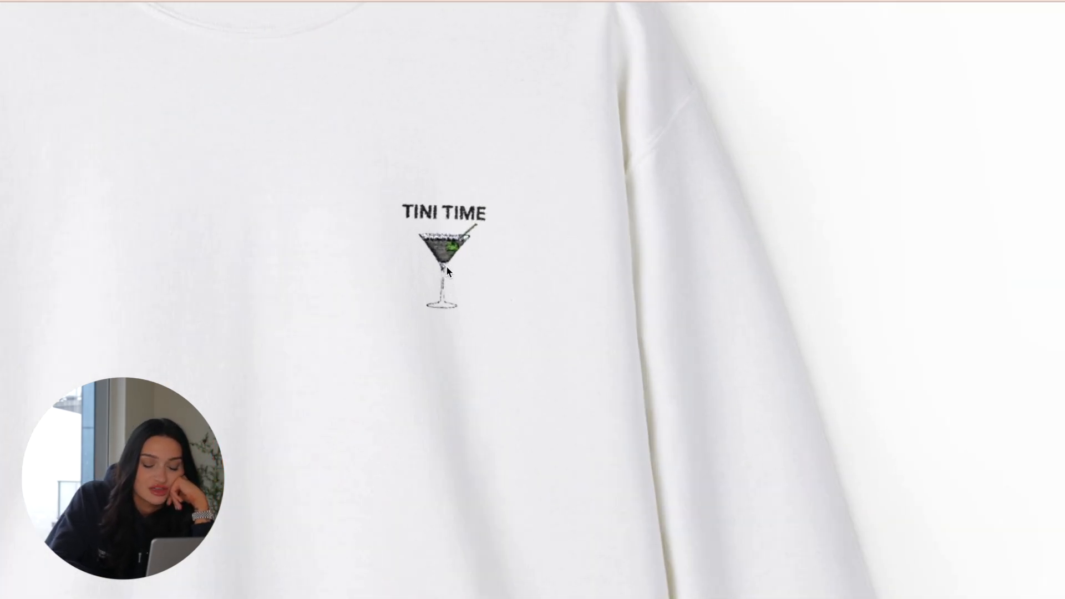
Replace the grey-filled martini with a pasted copy of the original beige martini image, with its background removed and vectorized.
click(471, 241)
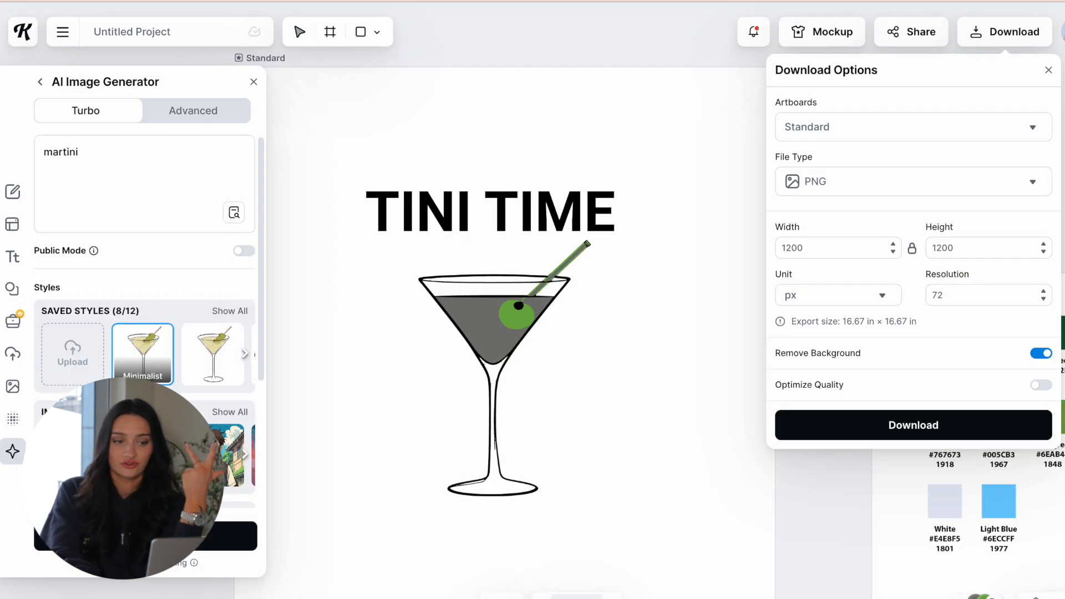
click(408, 341)
key(ctrl+v)
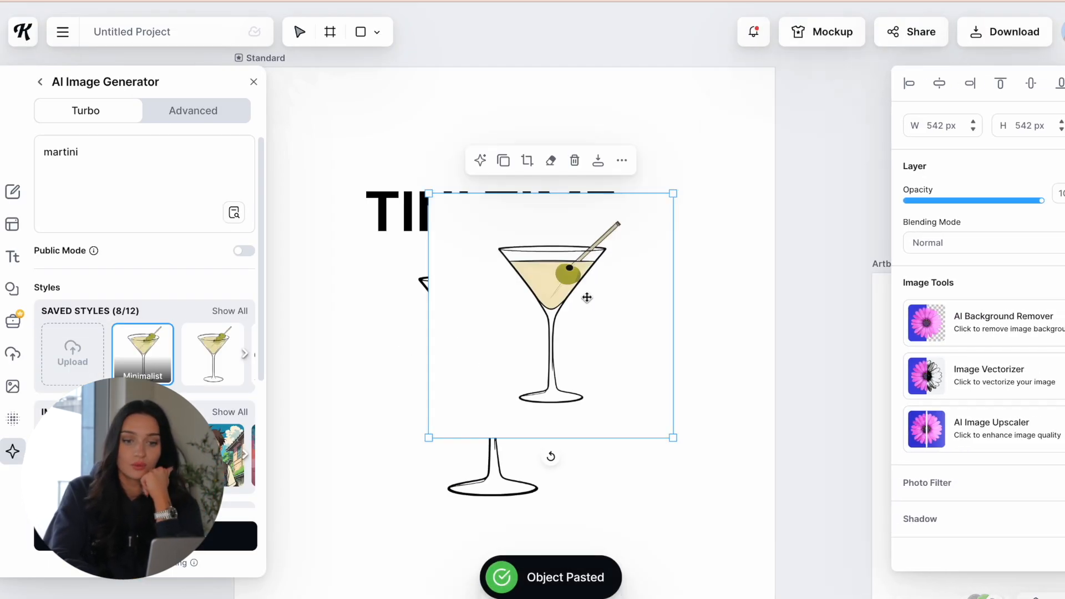
click(946, 381)
click(960, 327)
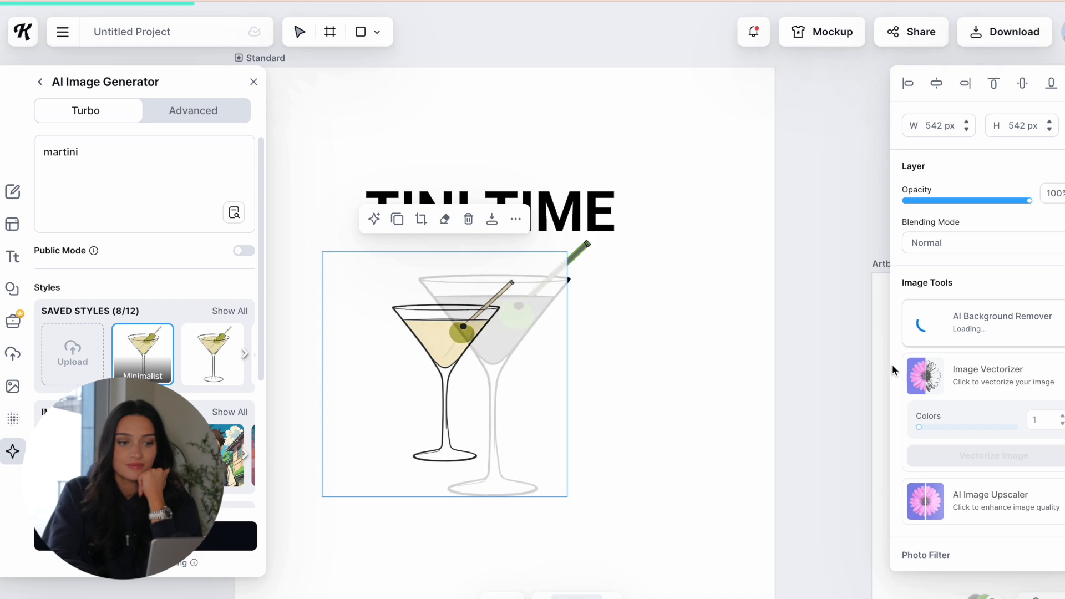
drag(430, 357, 614, 355)
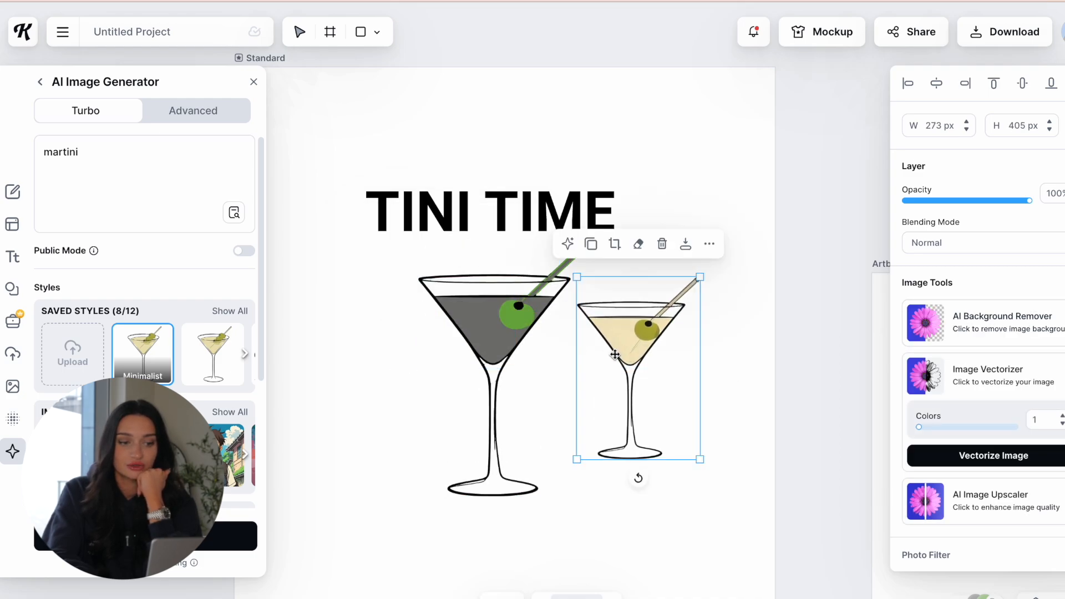
click(520, 313)
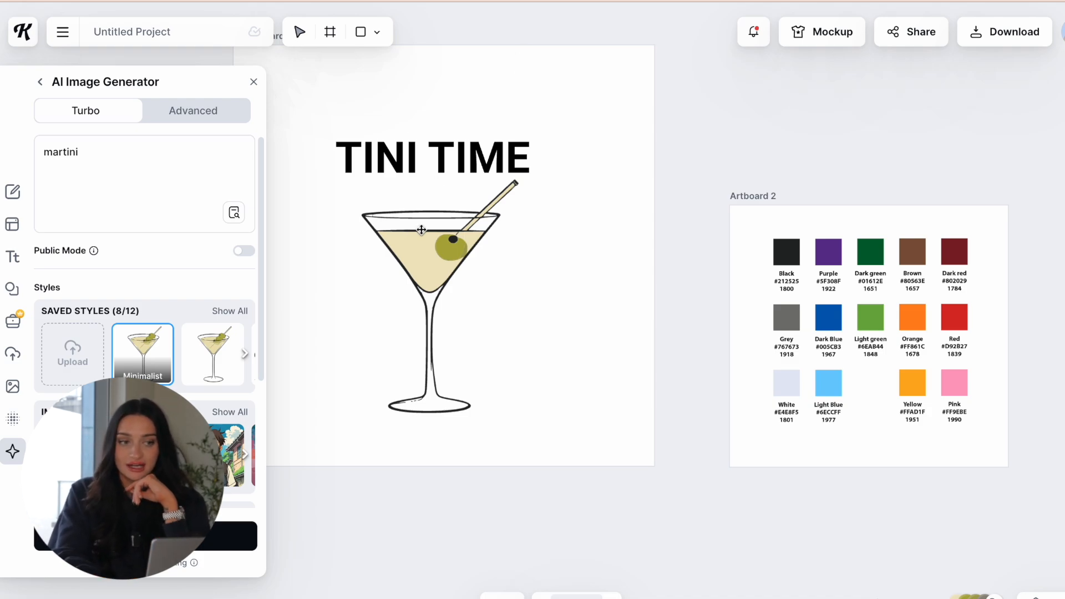
Recolor the new martini's 8F8B7F grey-brown to the chart's Black thread color, 212525.
click(442, 238)
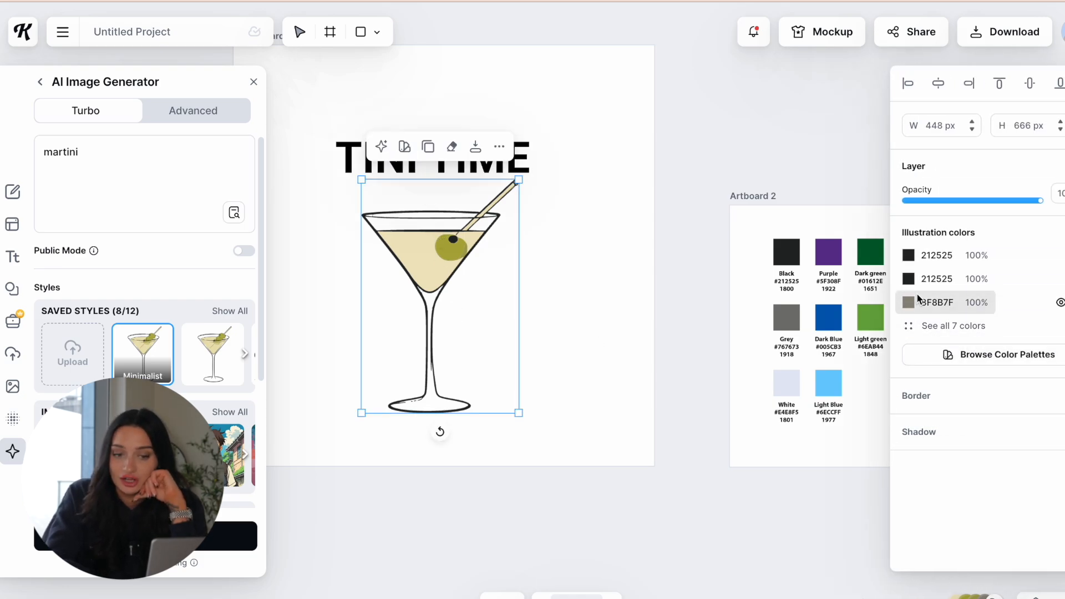
click(909, 303)
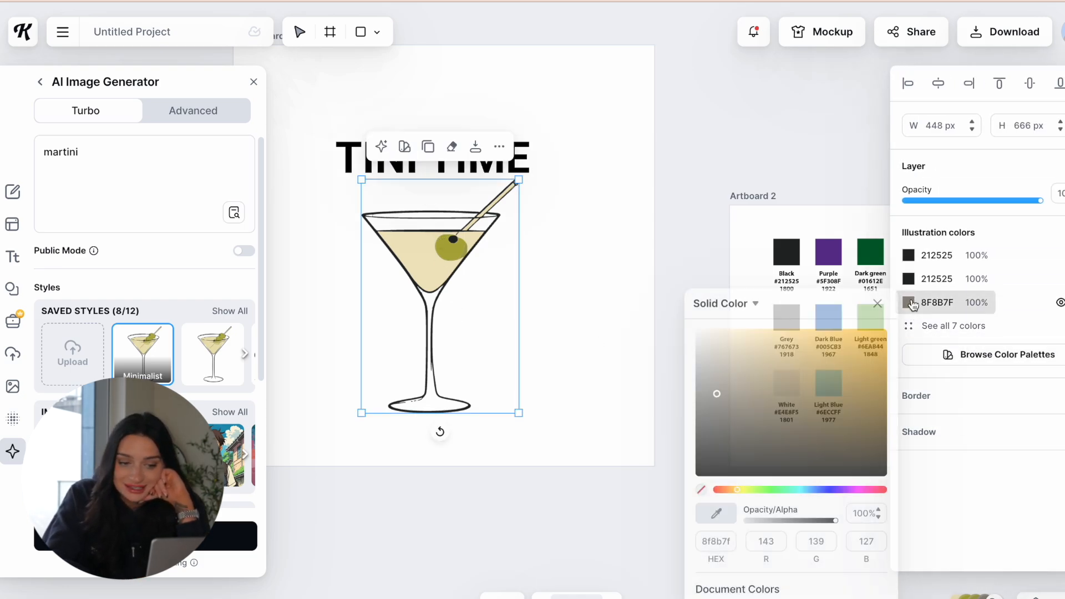
click(710, 520)
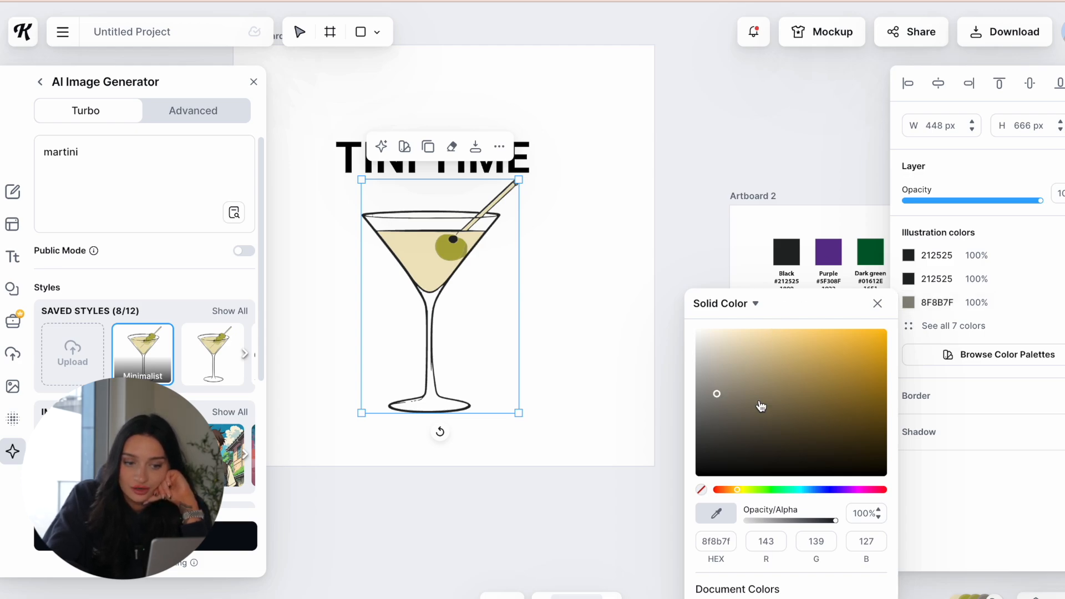
click(737, 244)
scroll(521, 297, up, 3)
click(488, 291)
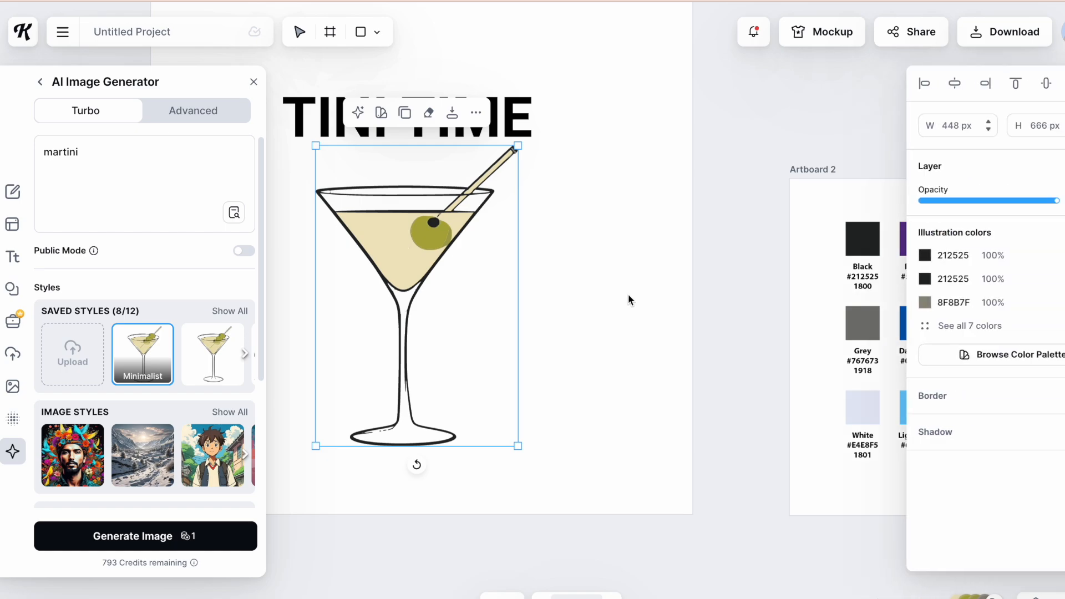
click(932, 326)
click(907, 304)
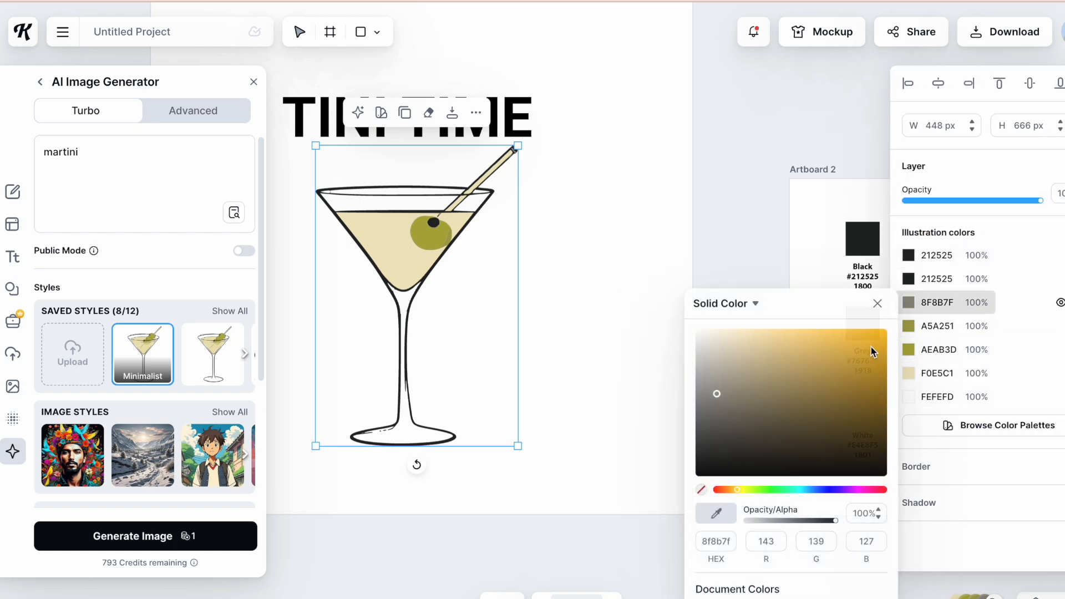
click(860, 238)
click(780, 233)
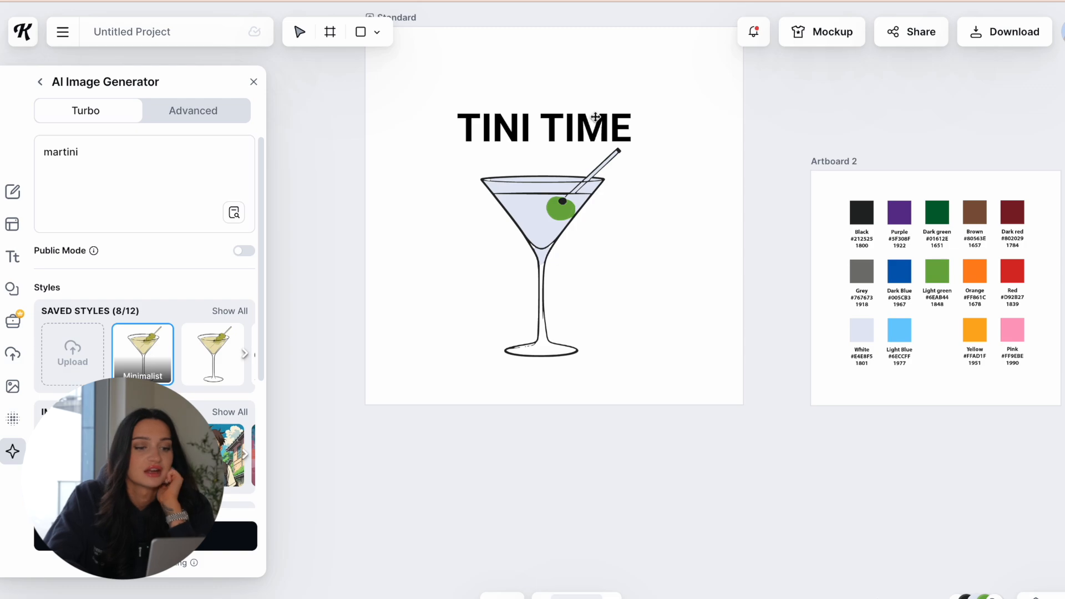
Enlarge the TINI TIME text to font size 188 and center it above the martini.
scroll(584, 110, down, 1)
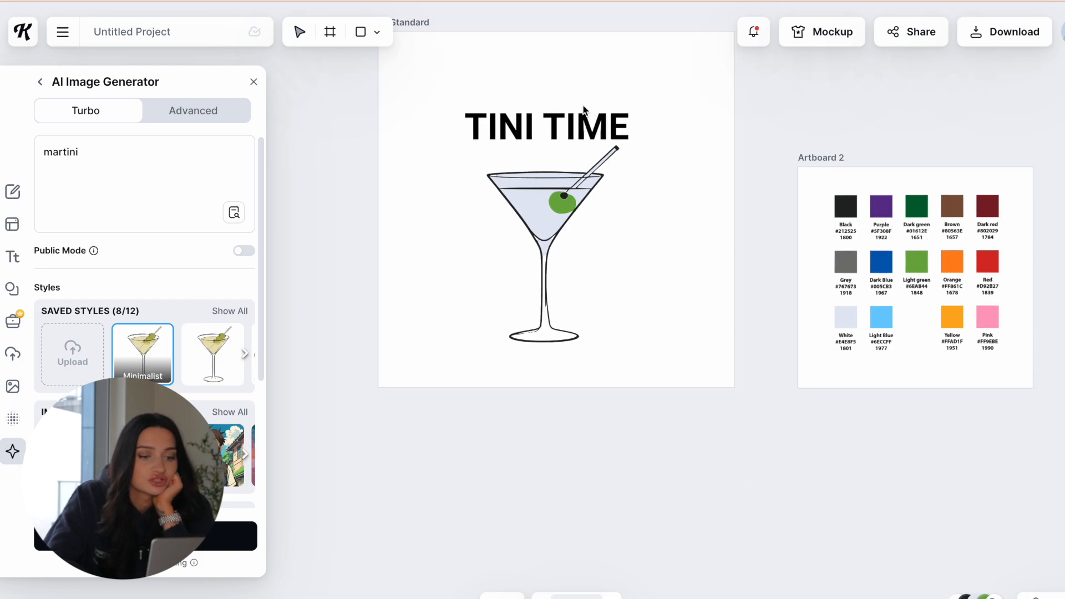
scroll(584, 110, up, 2)
drag(532, 157, 541, 353)
drag(786, 328, 1015, 309)
drag(724, 358, 603, 131)
drag(602, 155, 571, 117)
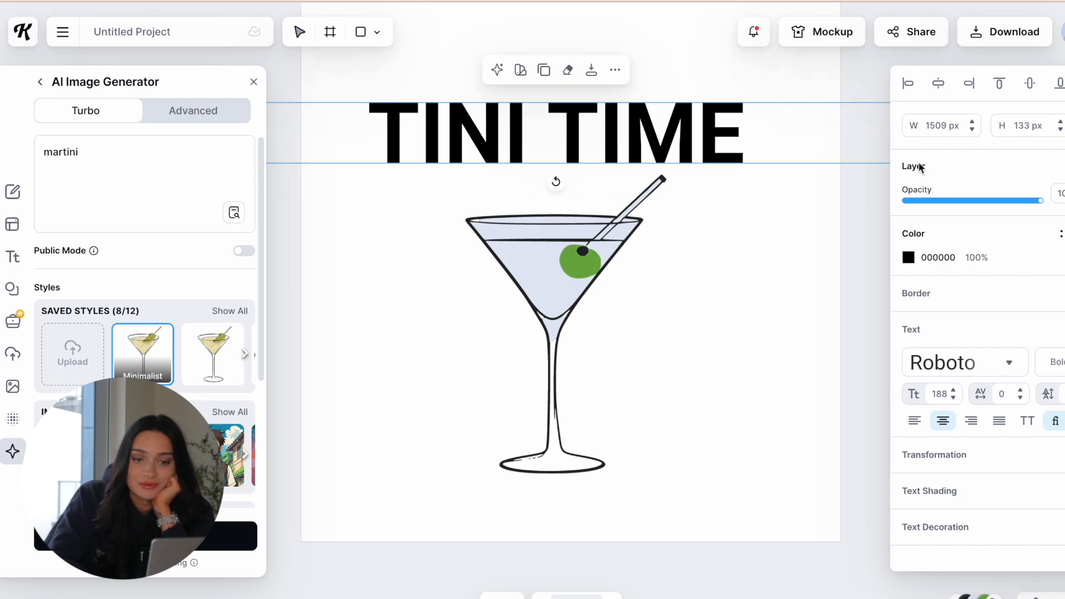
Try the Asap VF, Aline, Agenda King and Banyu Langits typefaces on the TINI TIME text.
click(931, 373)
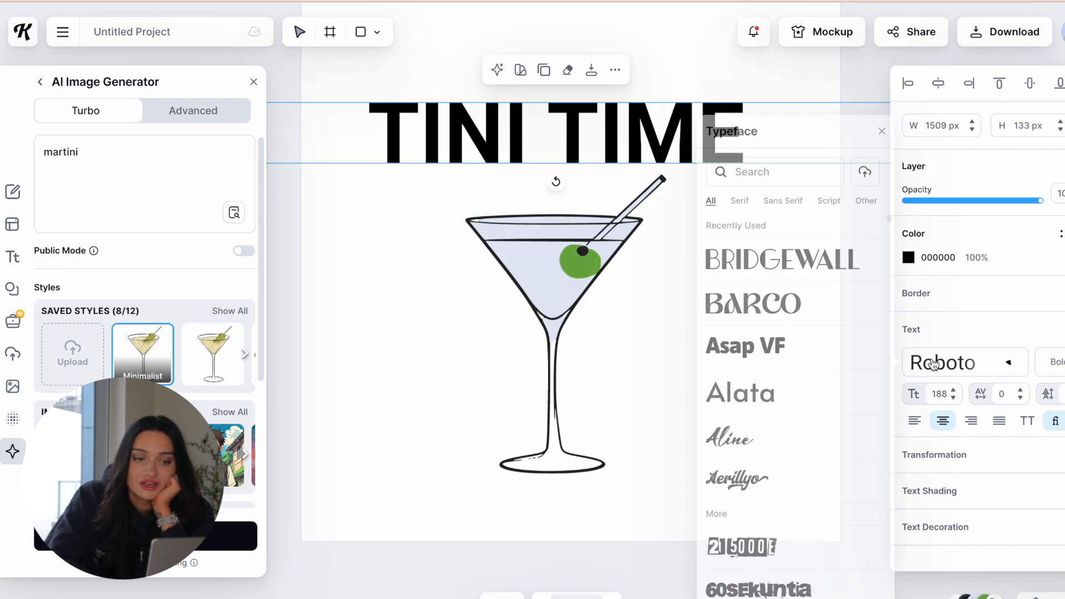
click(784, 361)
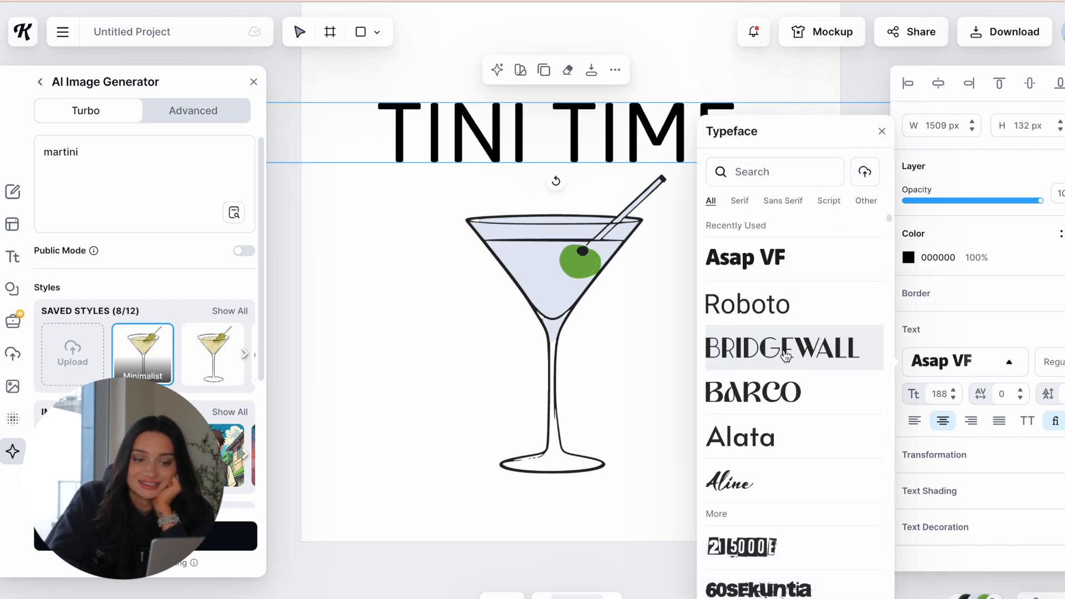
click(746, 481)
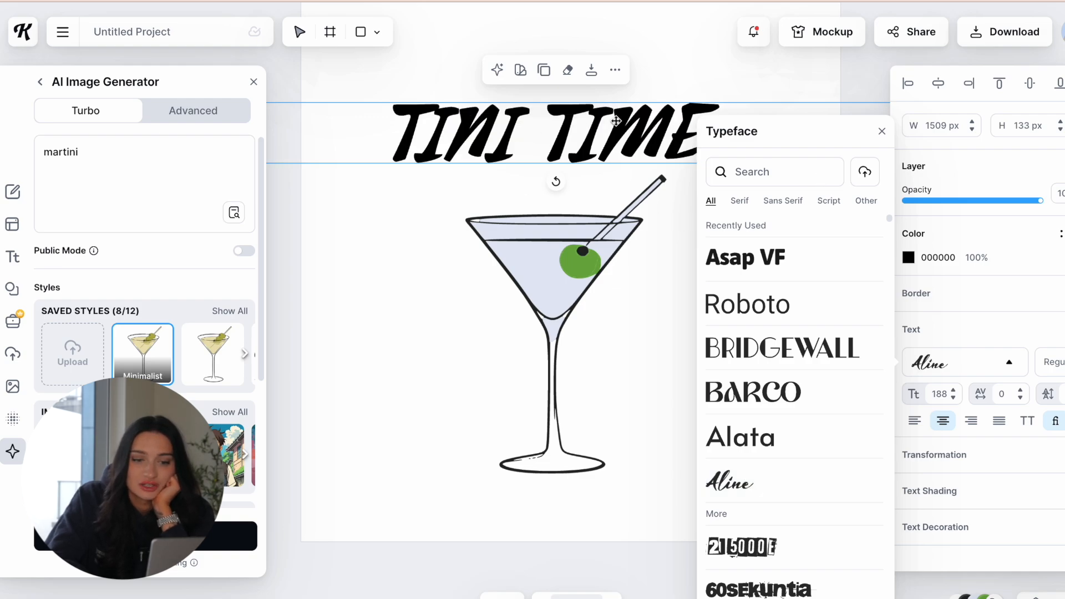
click(832, 203)
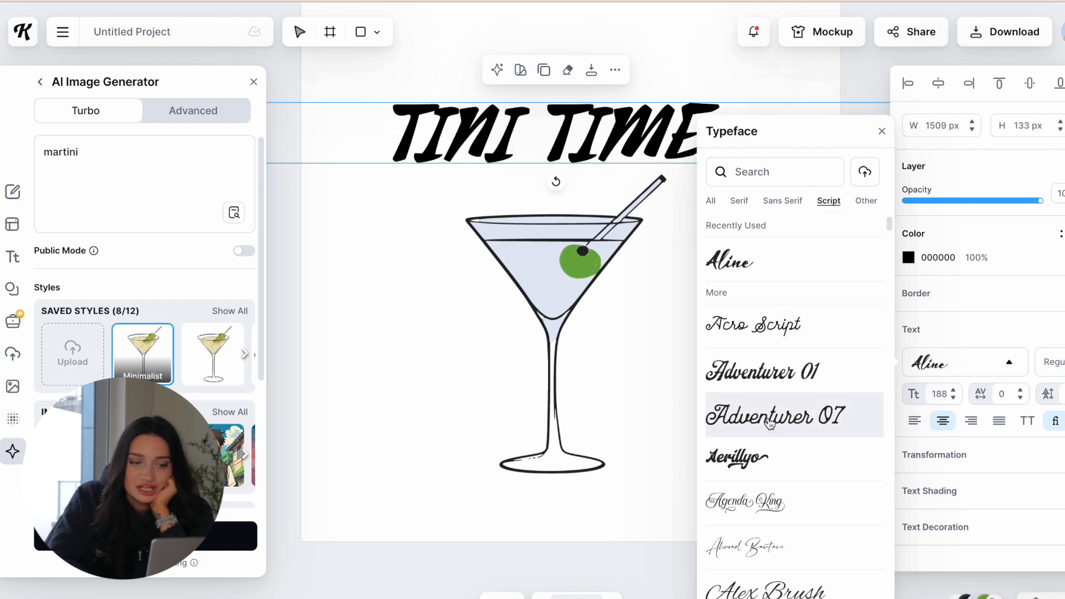
click(746, 503)
scroll(885, 243, down, 15)
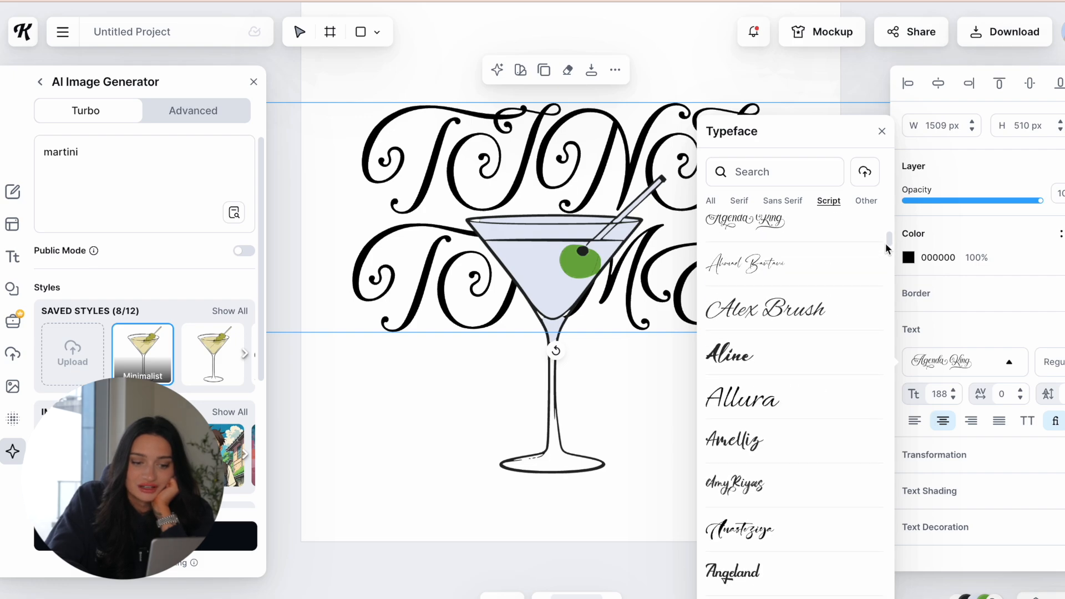
drag(884, 269, 880, 286)
click(783, 375)
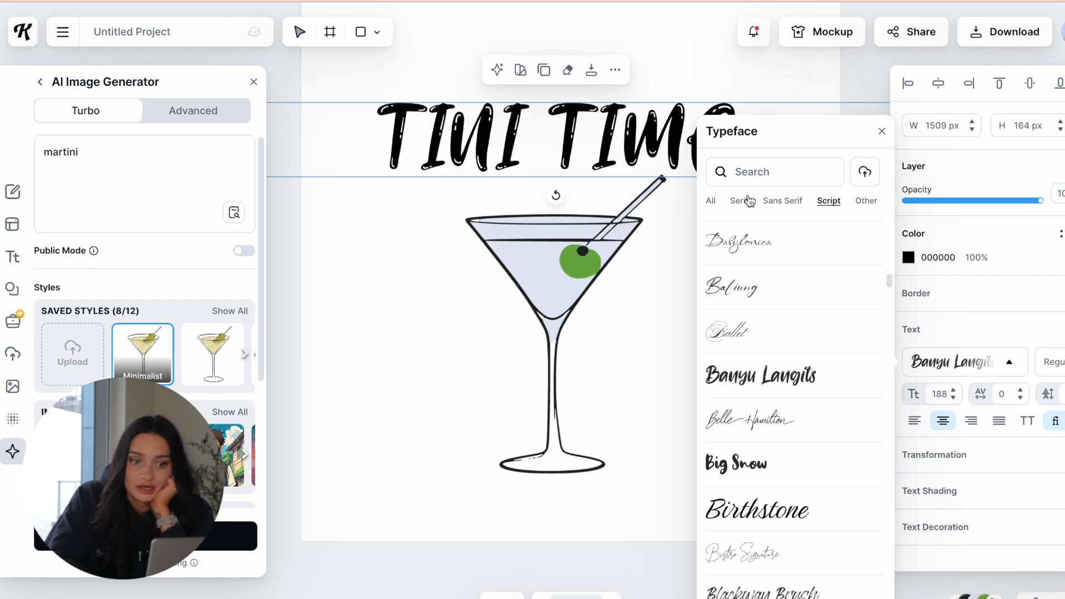
Set the TINI TIME text in the Bridgewall typeface.
click(749, 200)
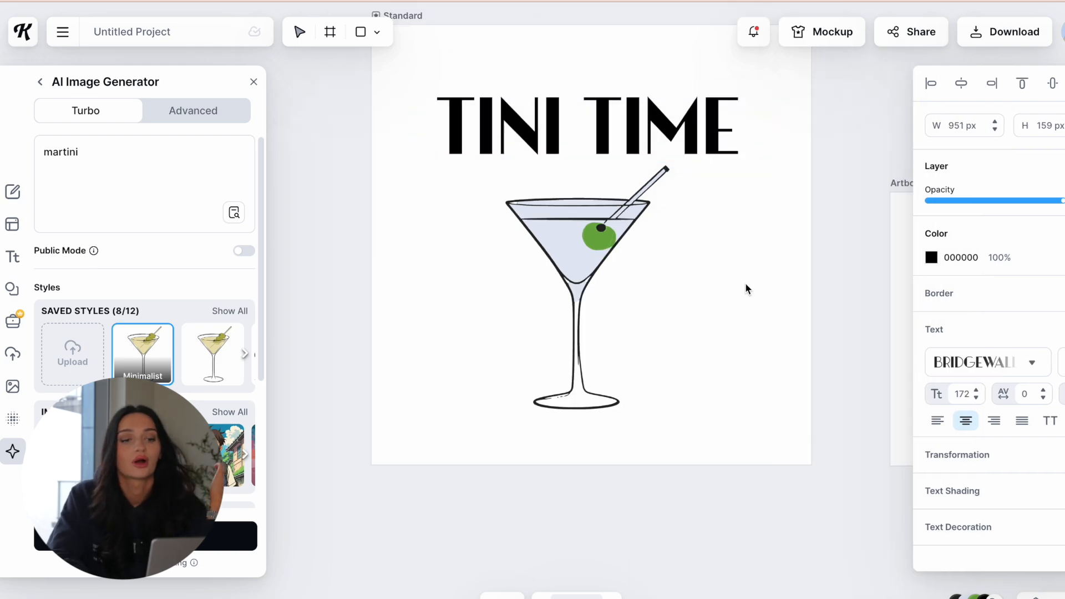
click(745, 288)
scroll(745, 287, down, 2)
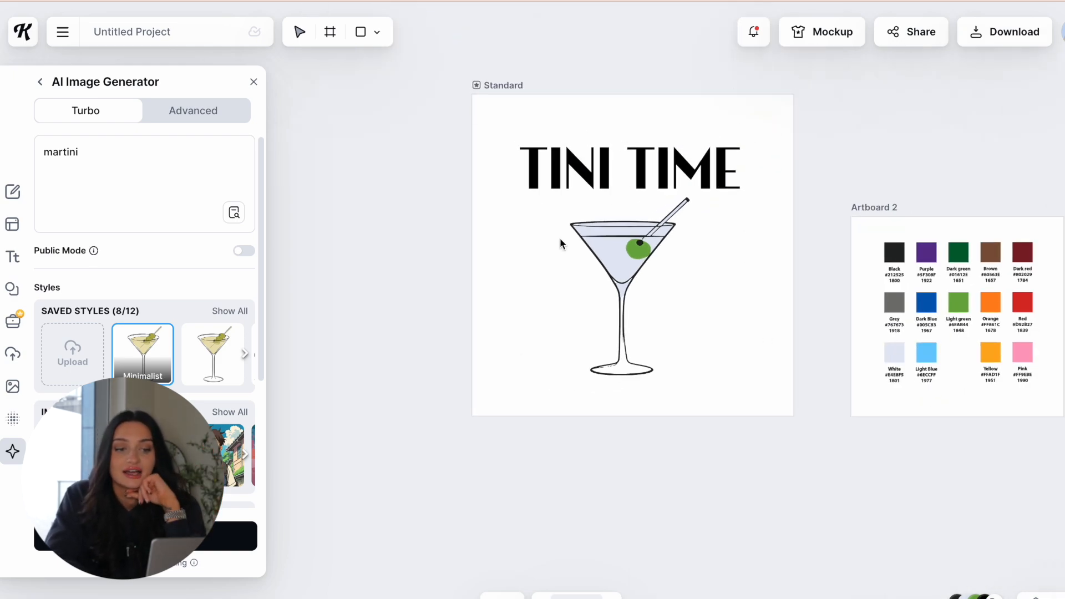
Enlarge the TINI TIME text to nearly the artboard's width and move the martini up close beneath it.
drag(659, 175, 664, 143)
drag(759, 162, 846, 186)
mouse_move(710, 166)
mouse_down()
mouse_move(727, 173)
mouse_move(691, 162)
mouse_up()
click(687, 360)
click(692, 373)
drag(626, 264, 625, 246)
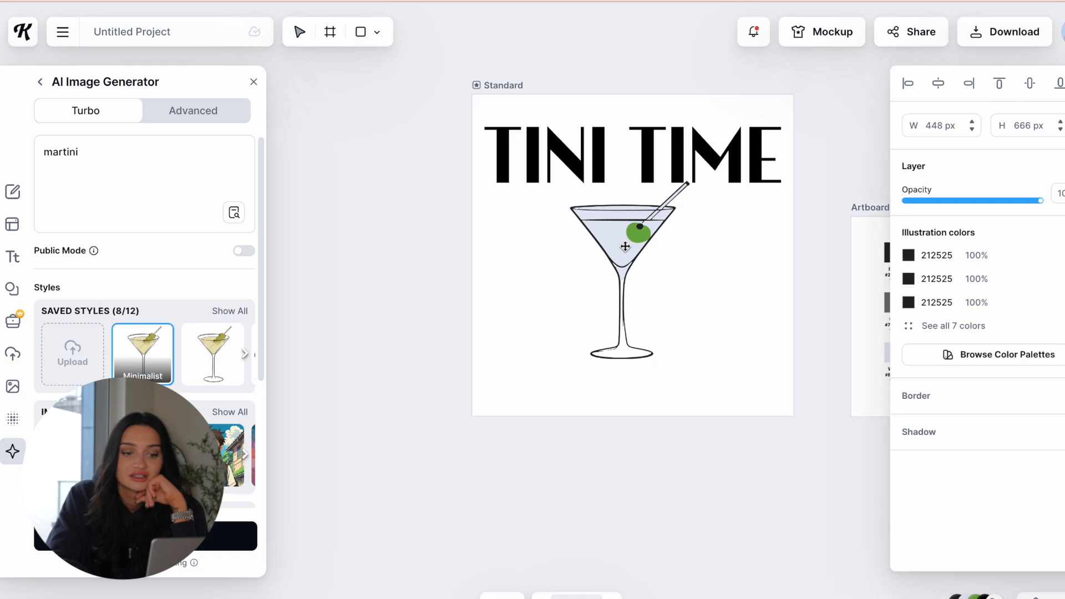
Enlarge the martini to nearly the artboard's full height and place the TINI TIME text so the stem separates the two words.
drag(689, 361, 741, 436)
drag(647, 280, 635, 247)
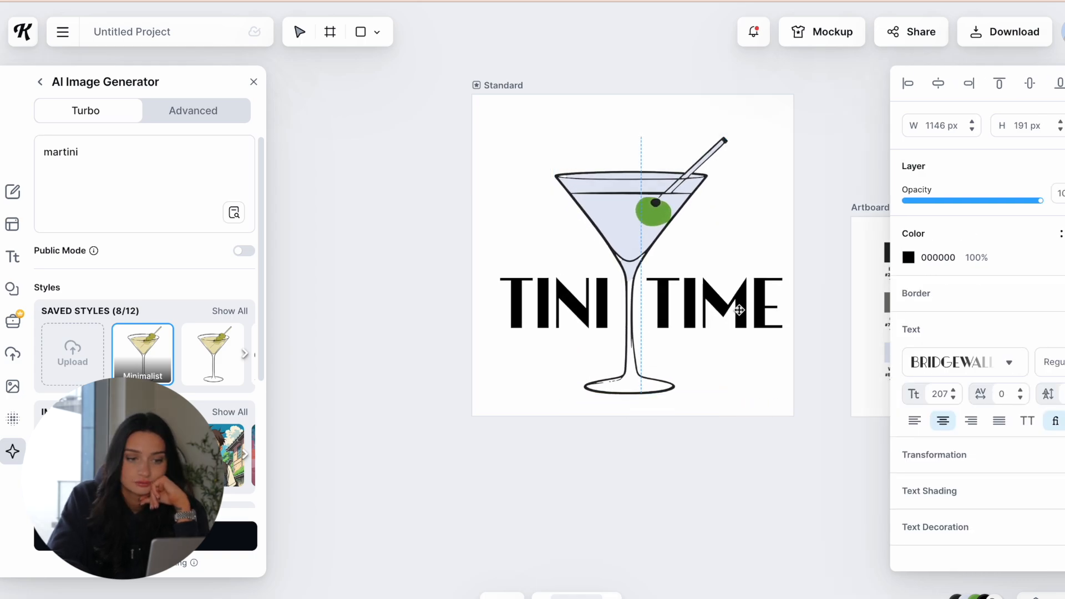
drag(738, 310, 734, 309)
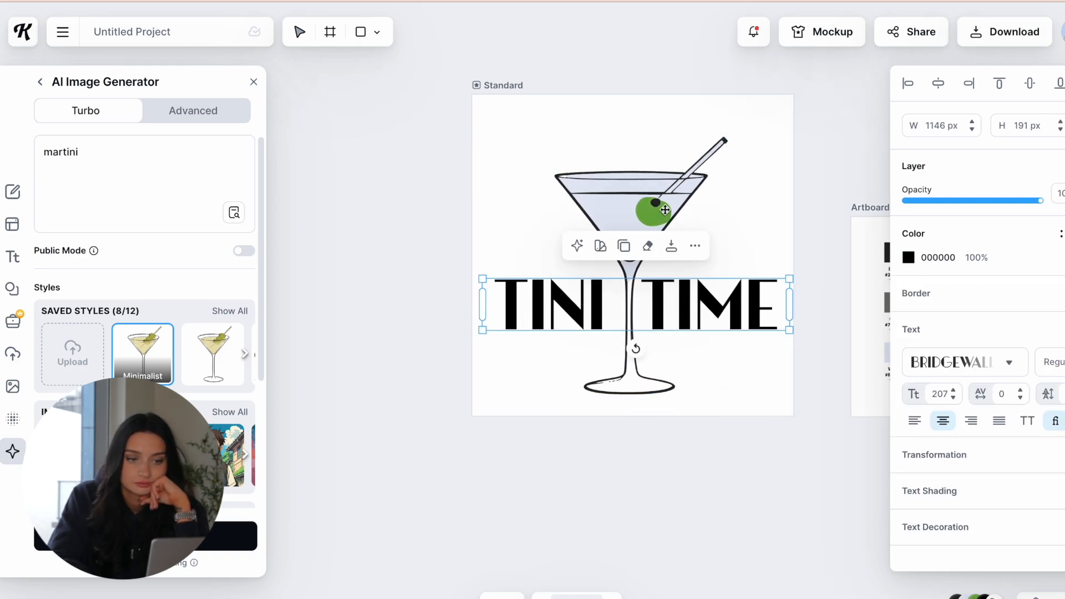
drag(665, 212, 665, 180)
drag(727, 364, 758, 407)
drag(620, 210, 611, 209)
click(756, 300)
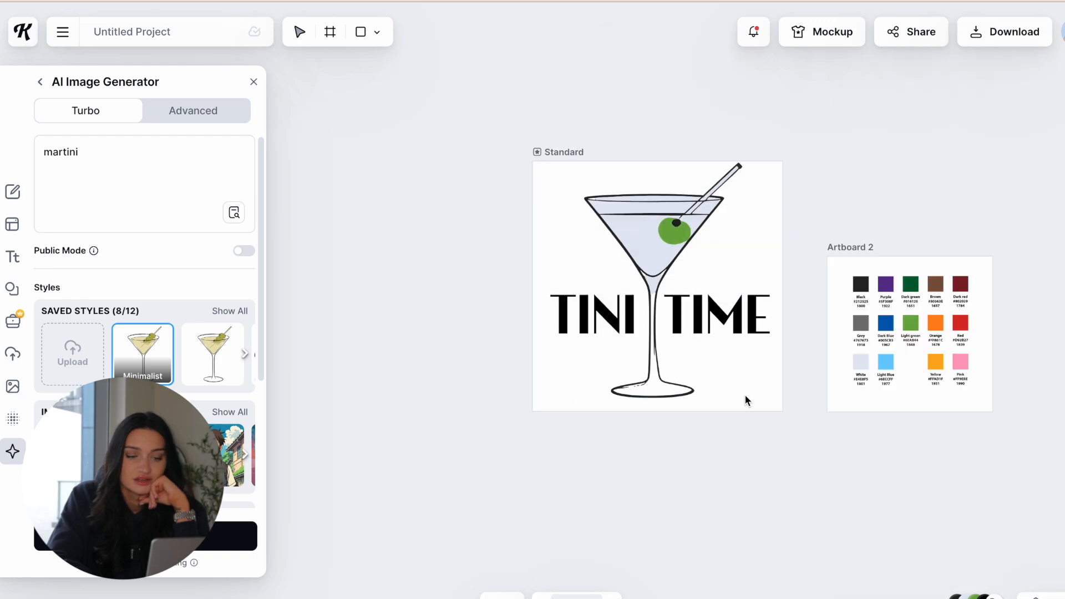
Download only the Standard artboard as a 1200 × 1200 px PNG with the background removed.
scroll(747, 398, down, 1)
scroll(796, 334, up, 5)
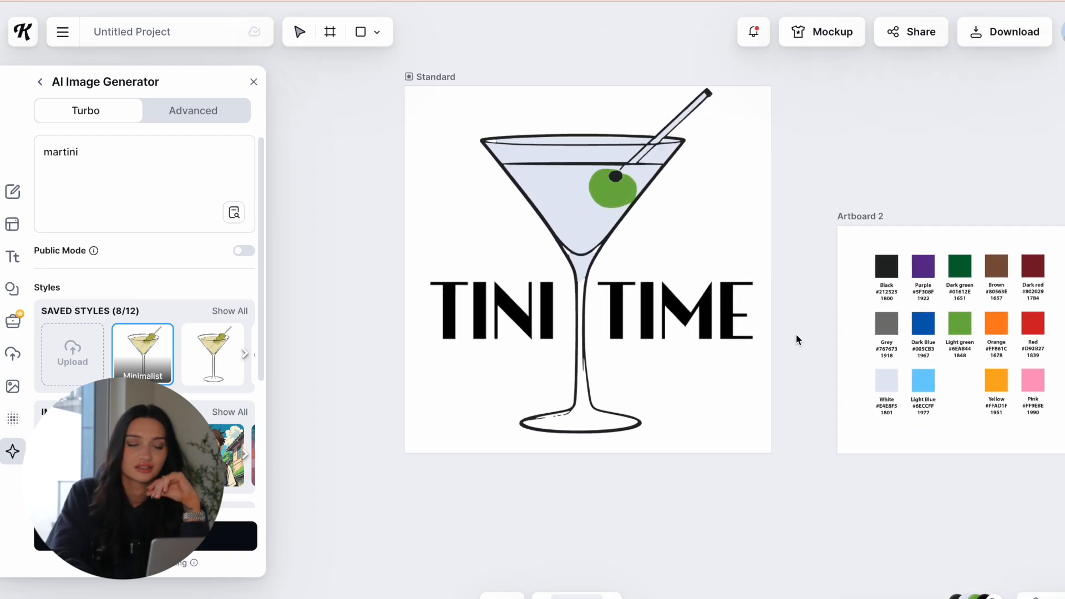
scroll(795, 339, down, 3)
click(1001, 36)
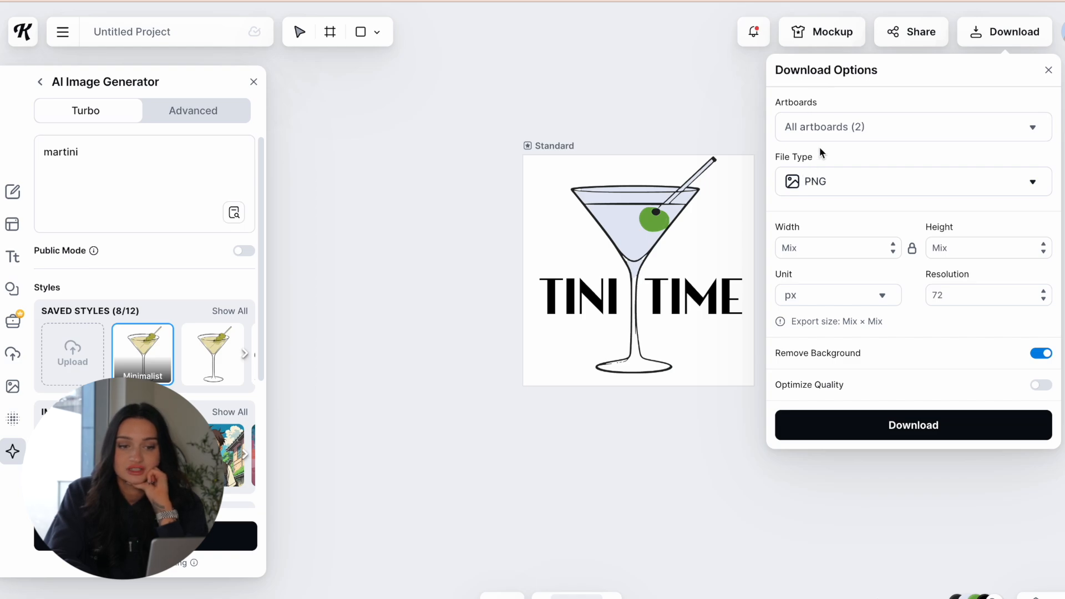
click(825, 129)
click(826, 178)
click(810, 225)
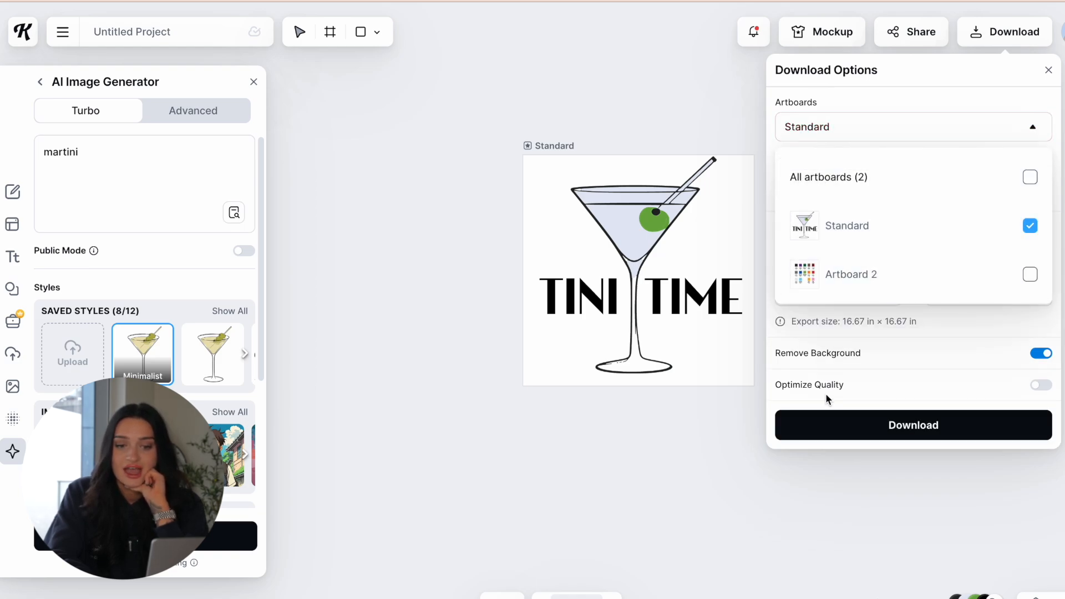
click(898, 356)
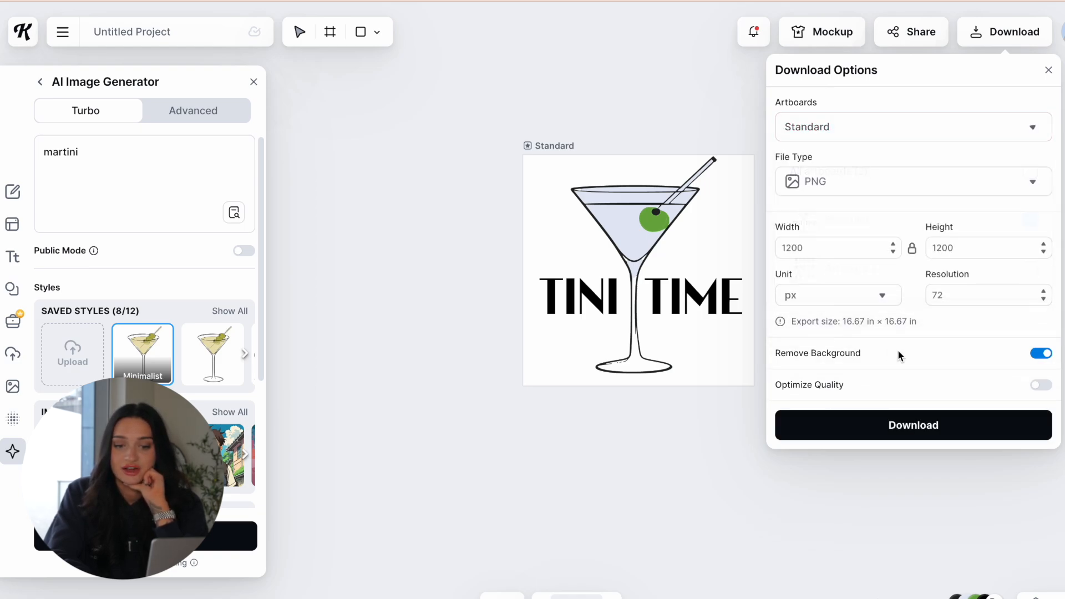
click(916, 423)
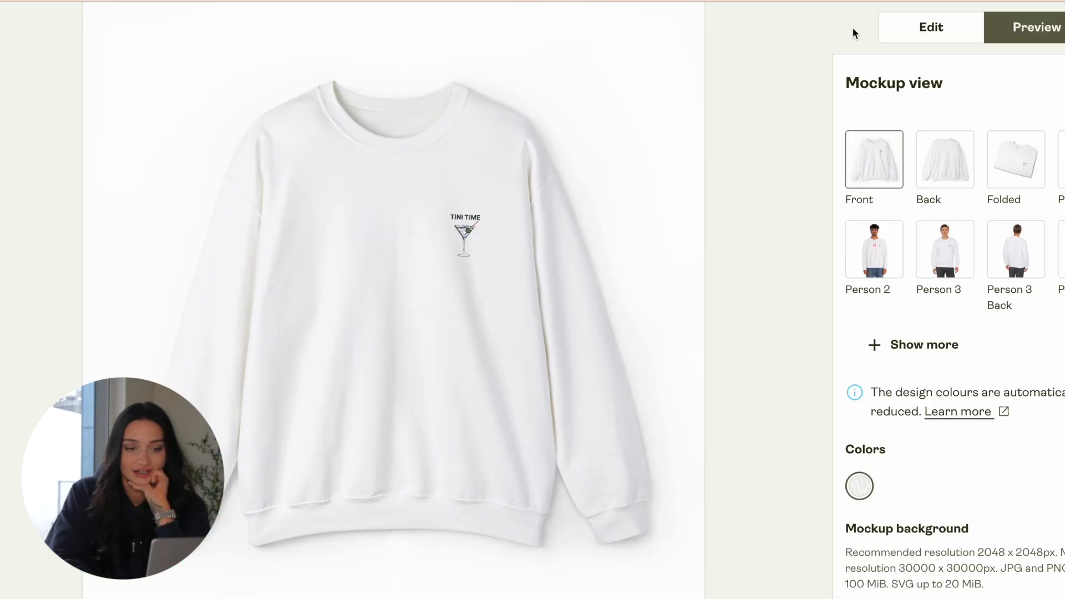
Replace the left-chest design on the Printify sweatshirt with the new martini design and preview the front.
click(924, 29)
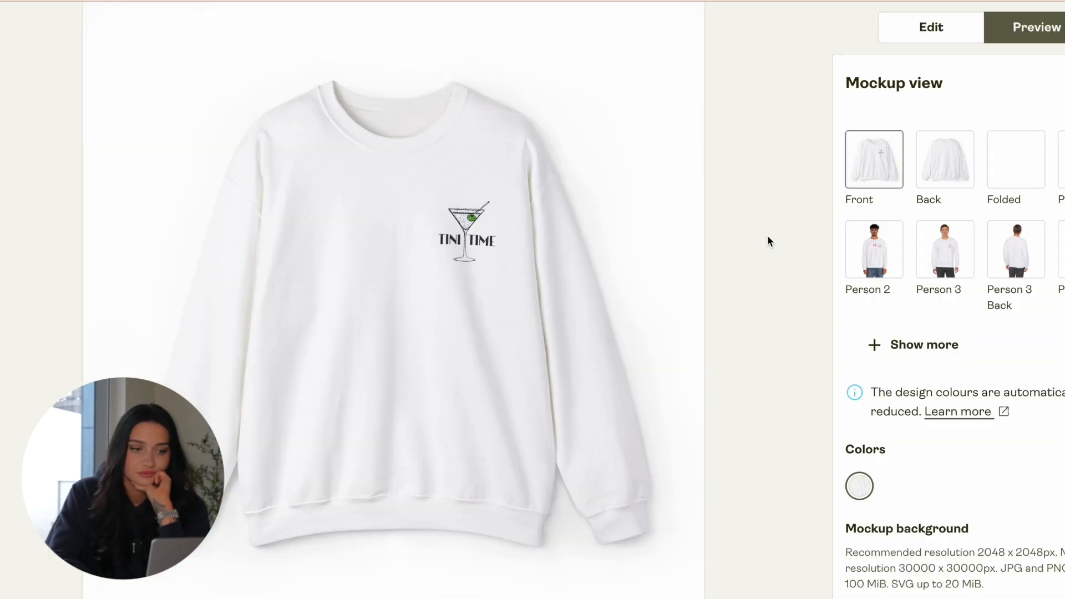